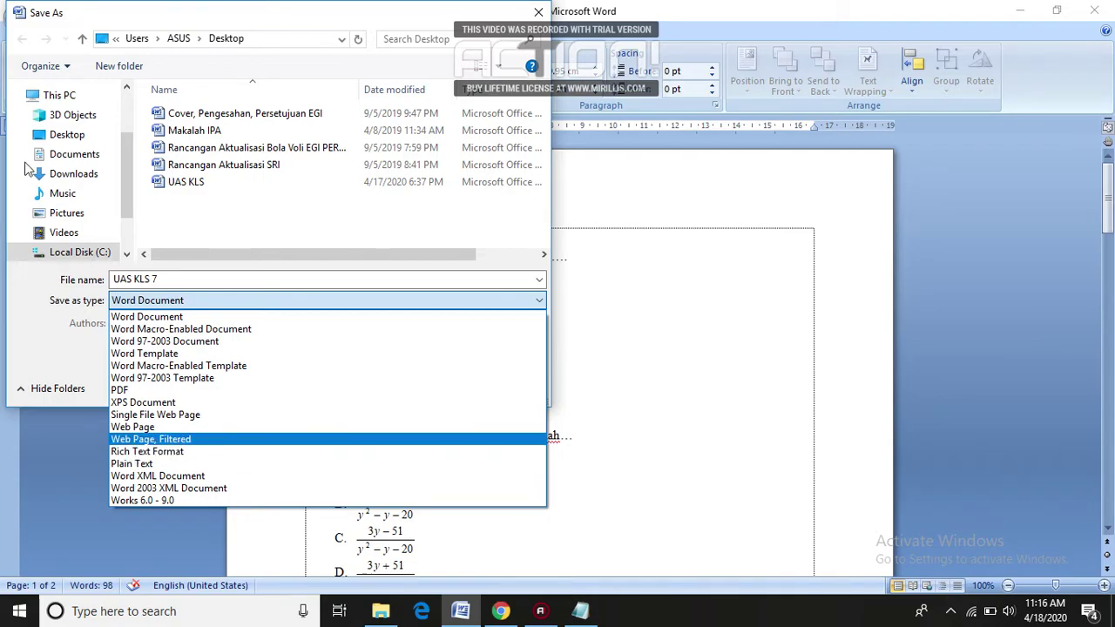
# - Save the document to the Desktop as UAS KLS 7 in Rich Text Format, and close Word
pyautogui.click(129, 211)
pyautogui.scroll(2, 108, 217)
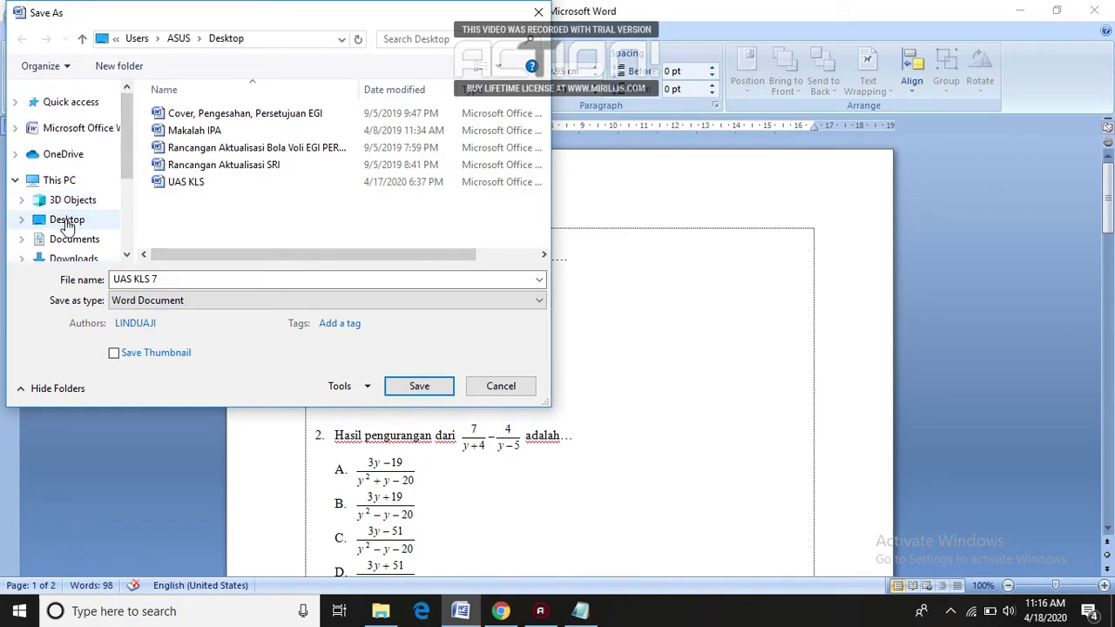
pyautogui.click(68, 225)
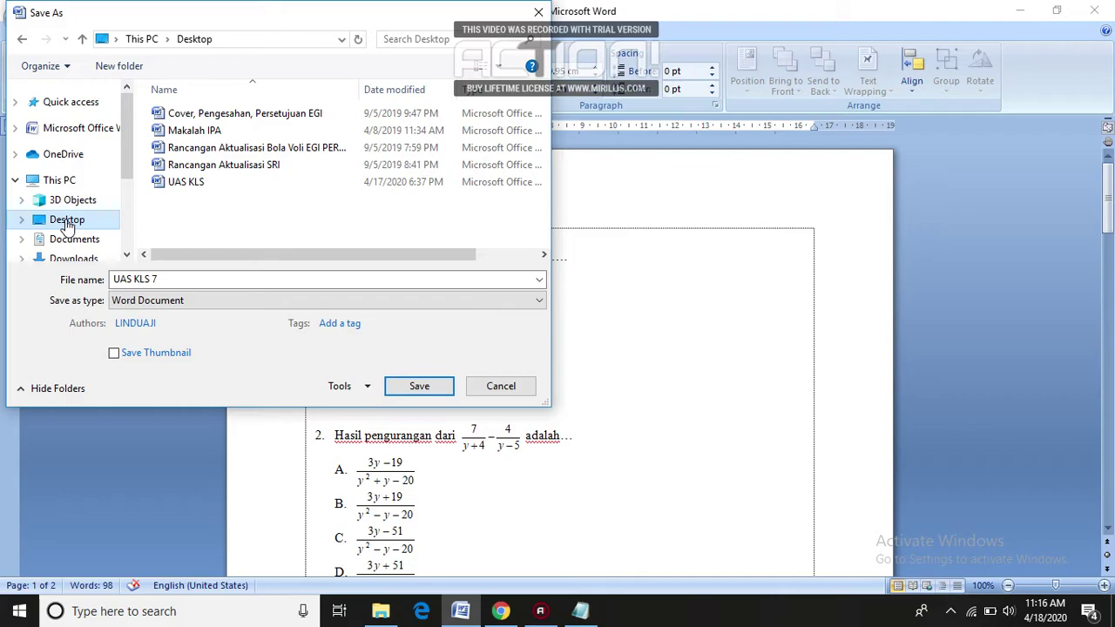
pyautogui.click(540, 300)
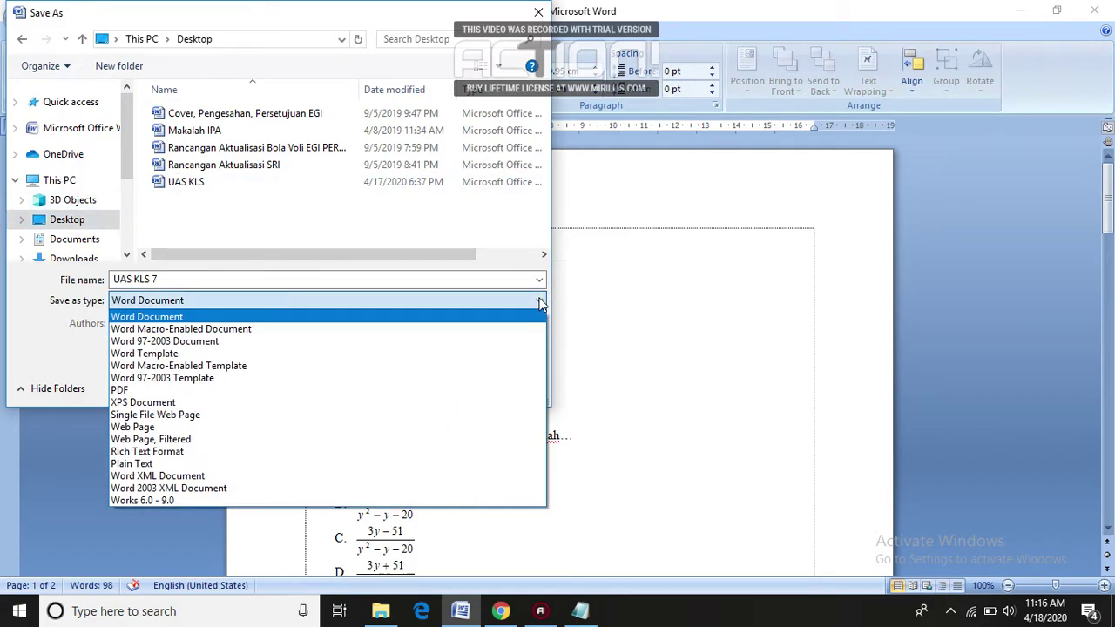
pyautogui.click(140, 453)
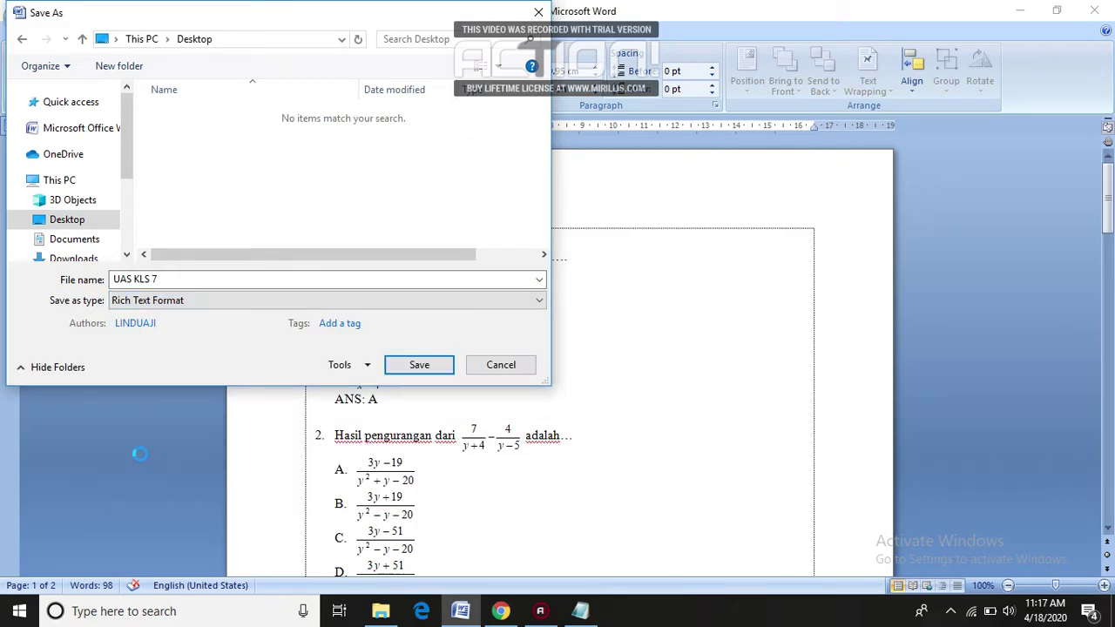
pyautogui.click(419, 365)
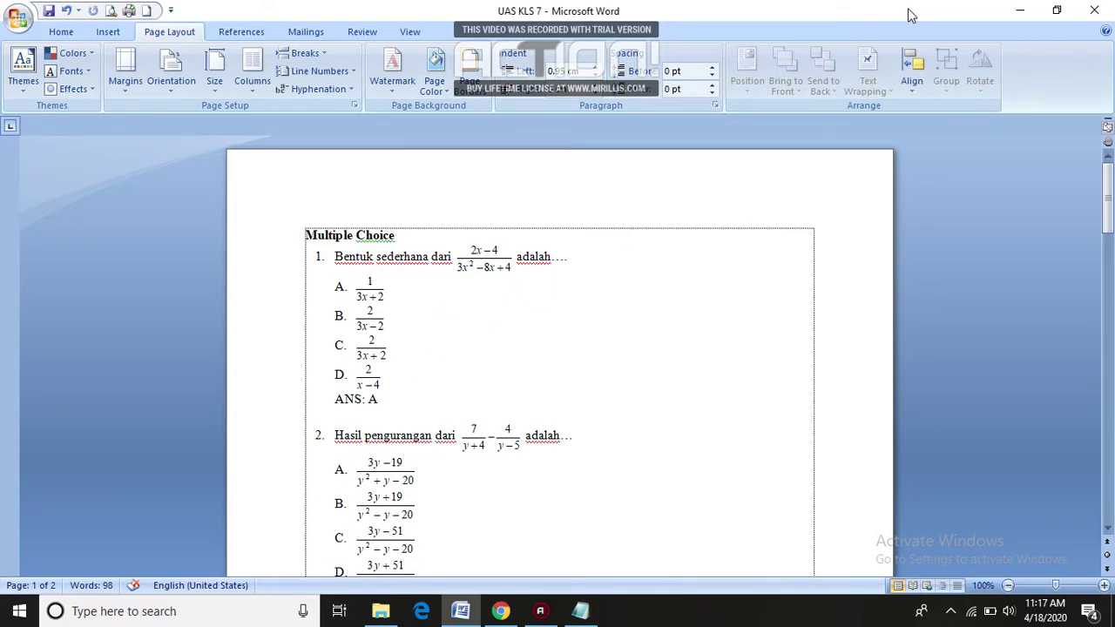
pyautogui.click(1097, 9)
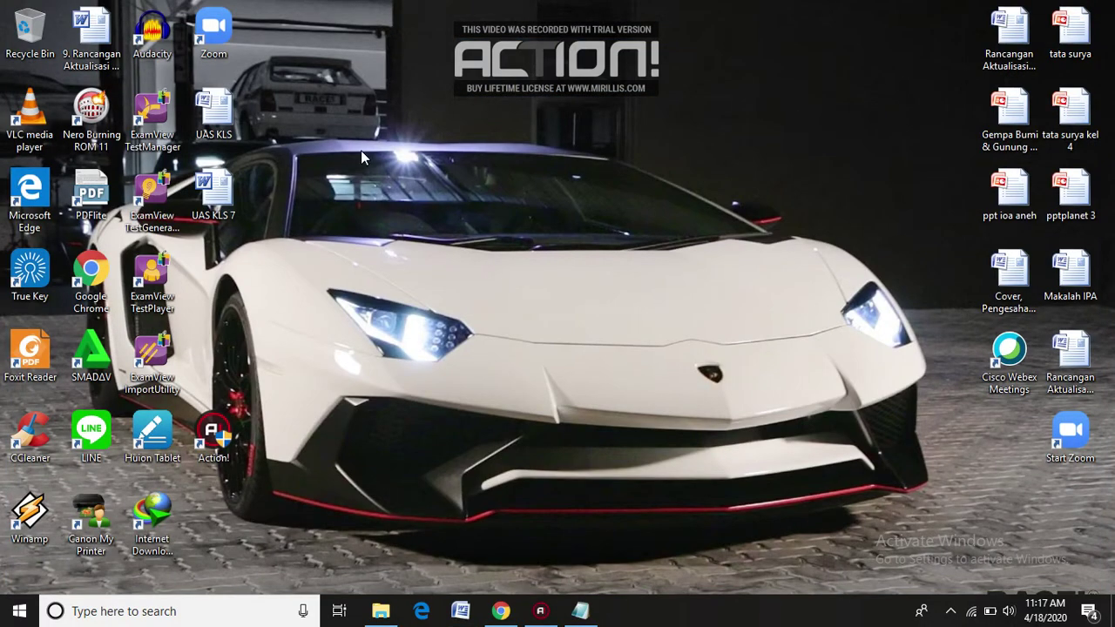
# - Check the Desktop folder in File Explorer for the saved UAS KLS 7 file and its file type
pyautogui.click(381, 611)
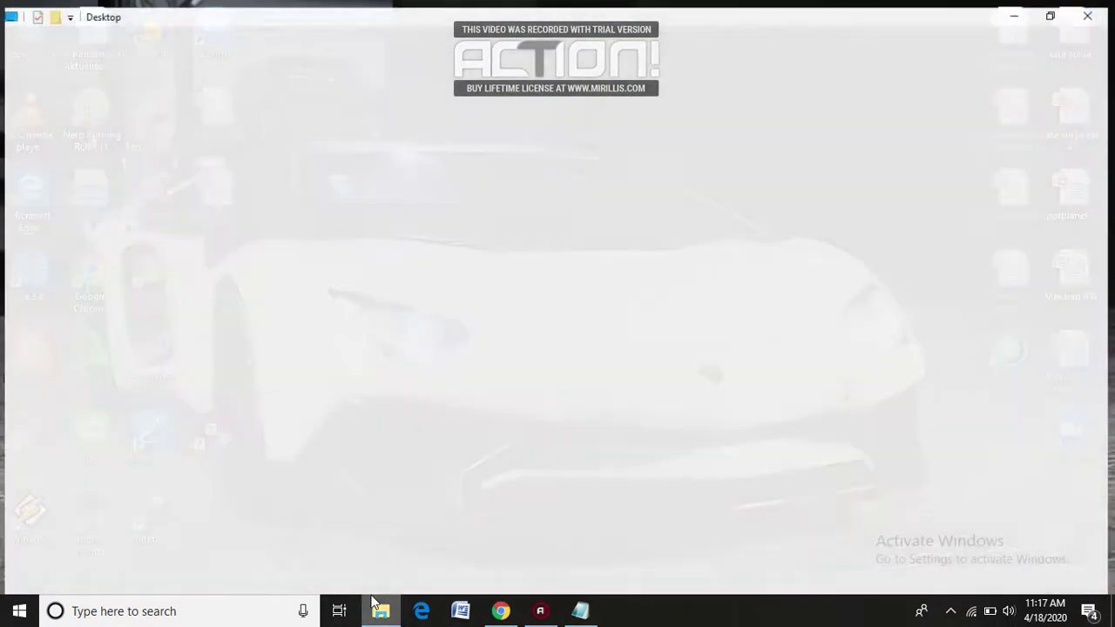
pyautogui.click(321, 448)
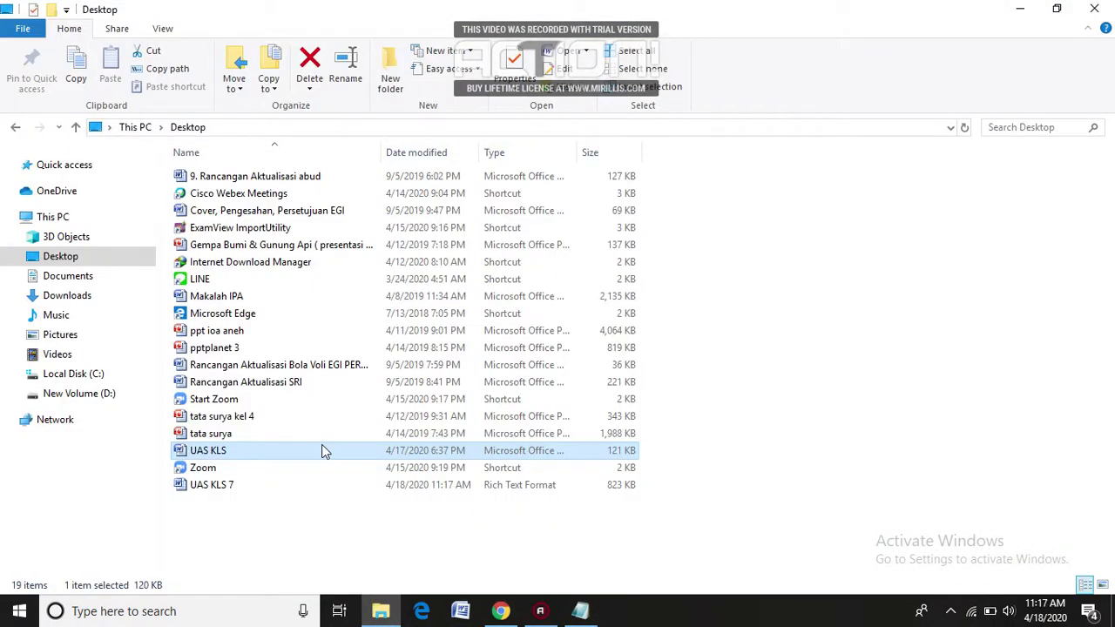
pyautogui.click(75, 260)
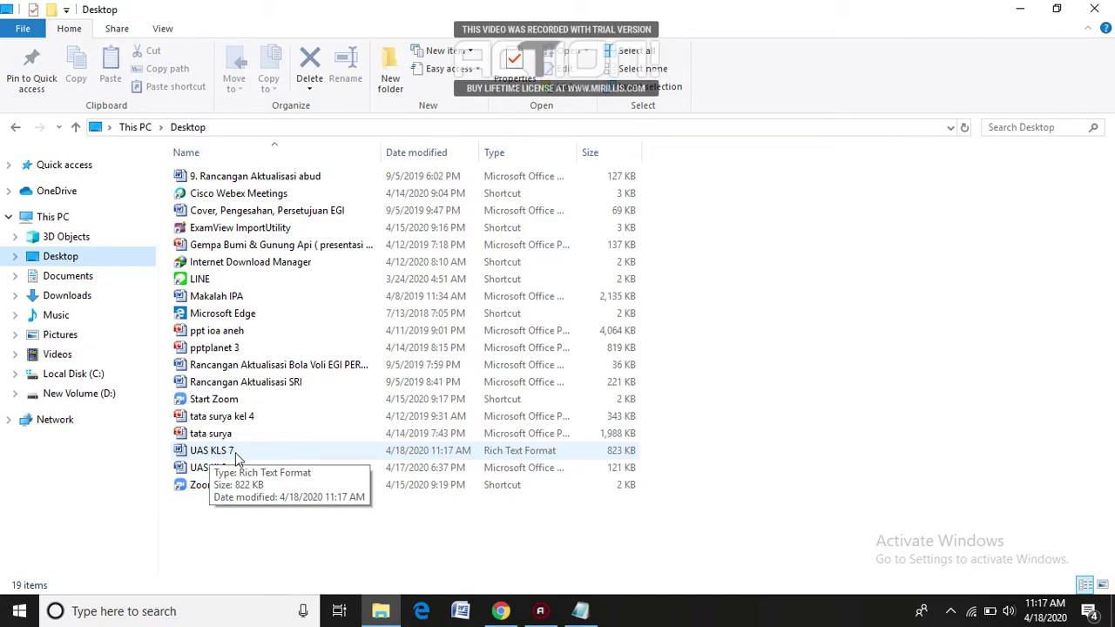
pyautogui.click(518, 454)
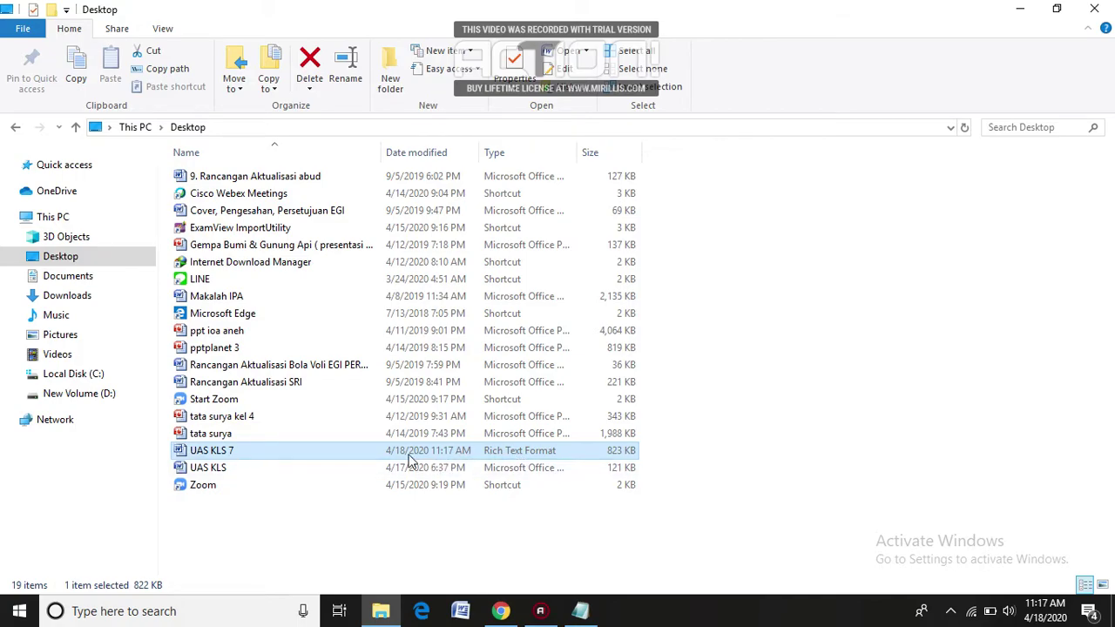
pyautogui.click(416, 538)
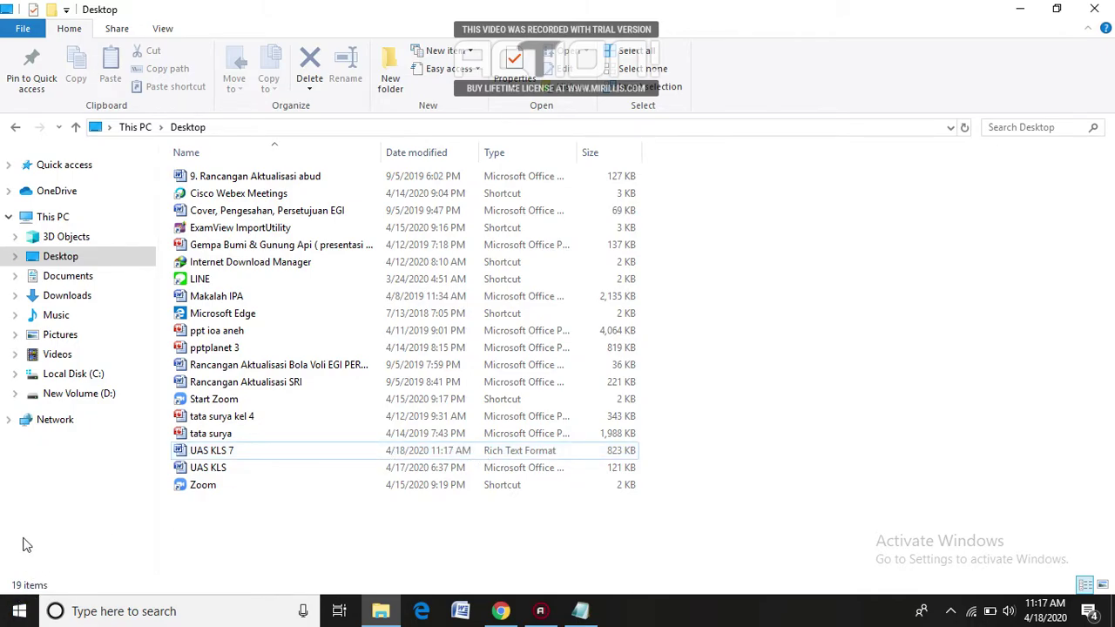
# - Find the ExamView ImportUtility among the installed programs and launch it
pyautogui.click(19, 615)
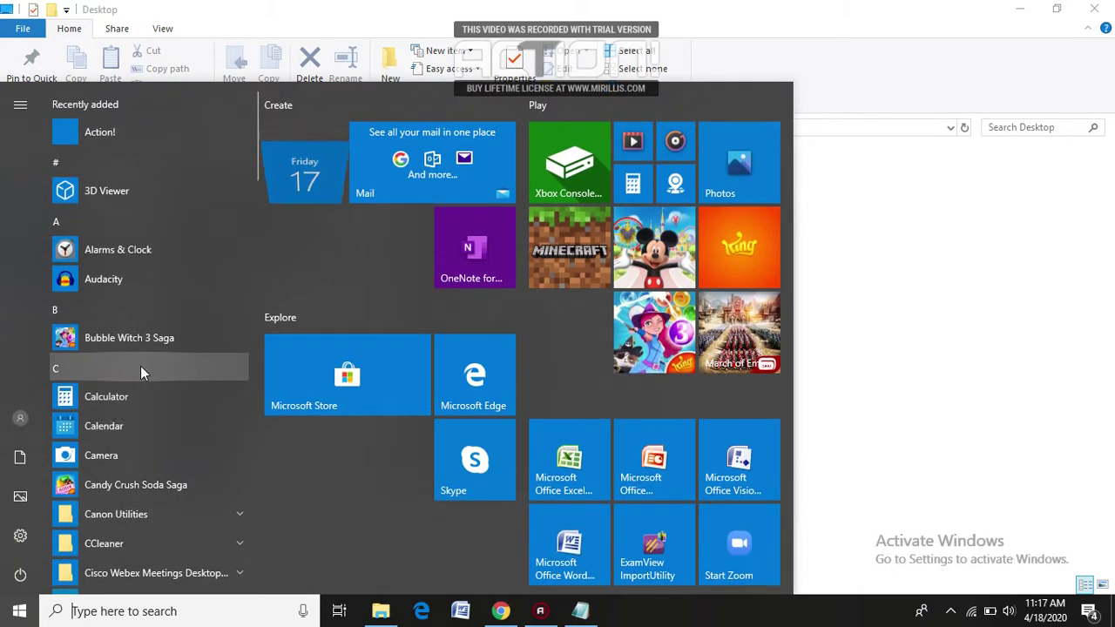
pyautogui.scroll(-2, 139, 368)
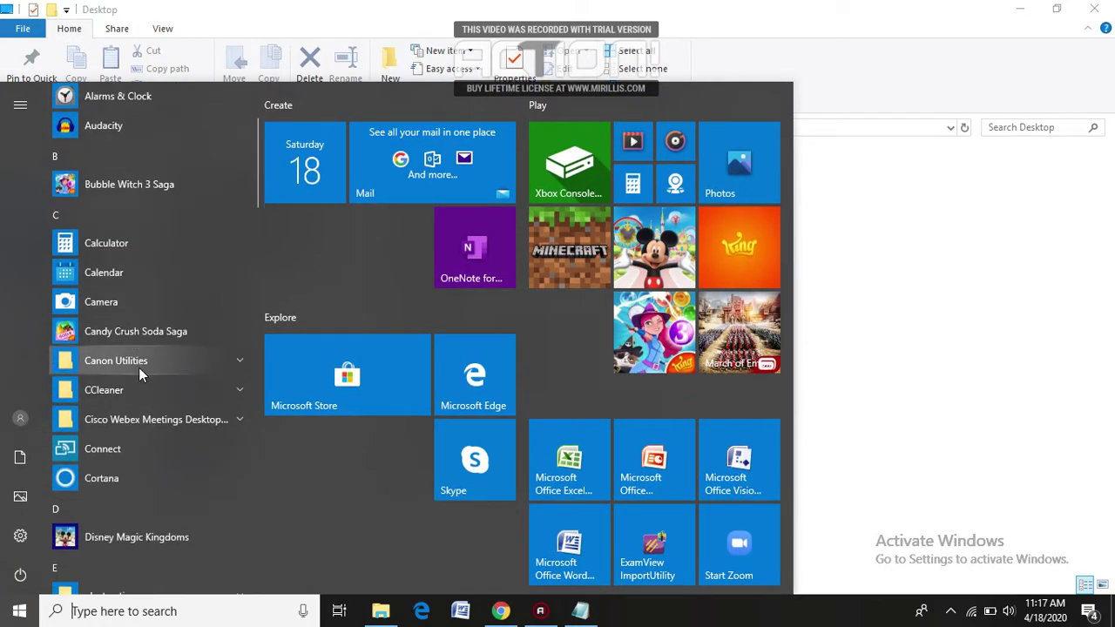
pyautogui.scroll(-4, 139, 368)
pyautogui.scroll(-3, 138, 368)
pyautogui.scroll(-4, 139, 367)
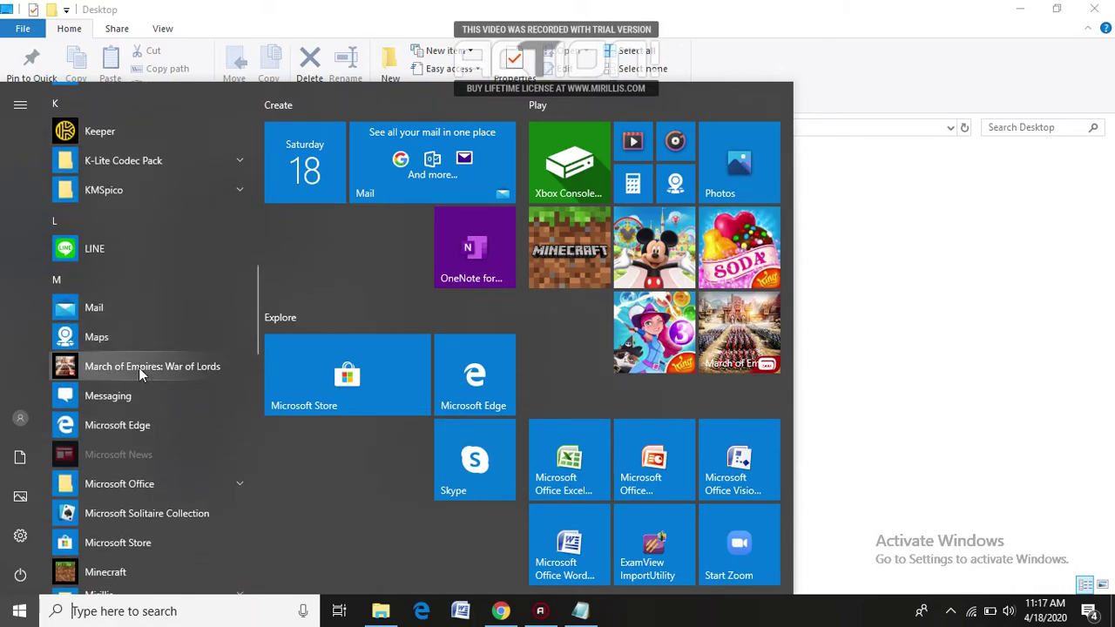
pyautogui.scroll(-5, 139, 368)
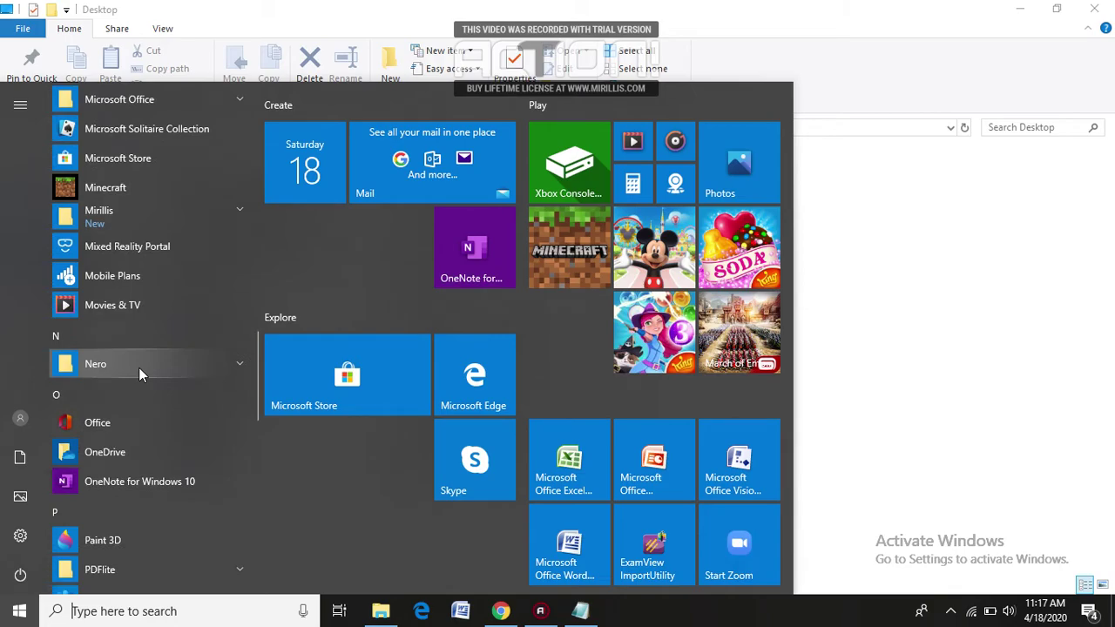
pyautogui.scroll(-6, 139, 368)
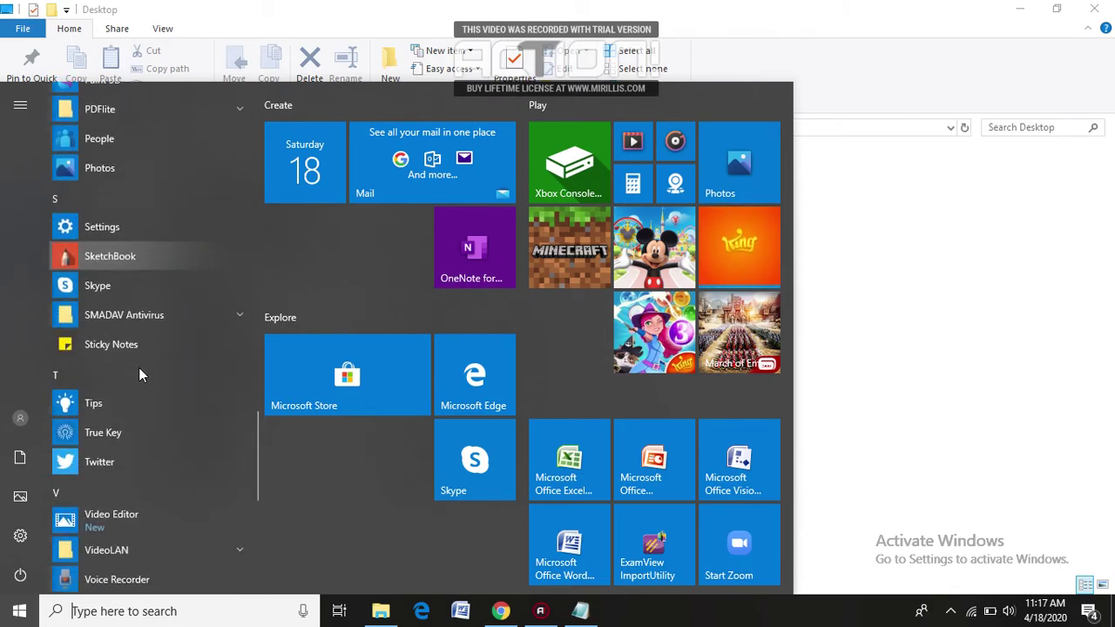
pyautogui.scroll(-2, 139, 368)
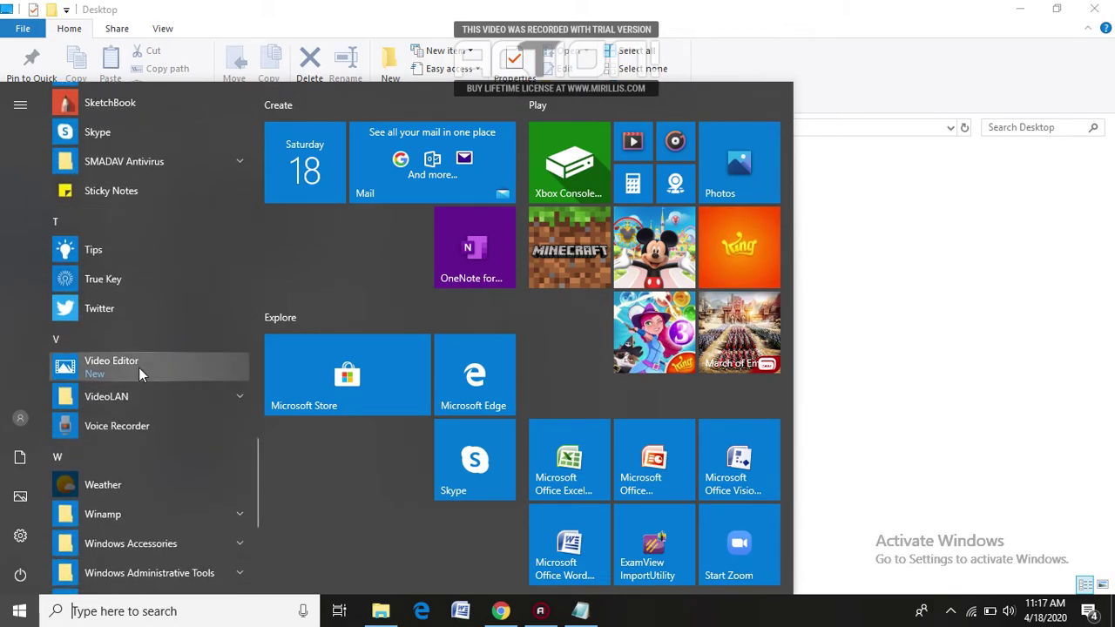
pyautogui.scroll(-3, 139, 368)
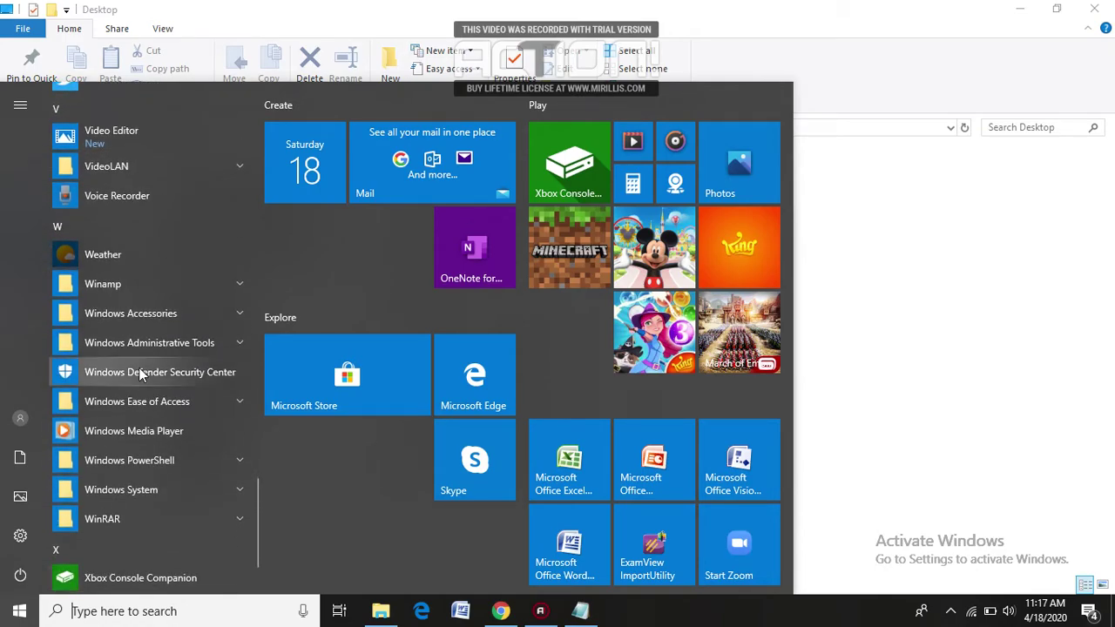
pyautogui.scroll(8, 139, 367)
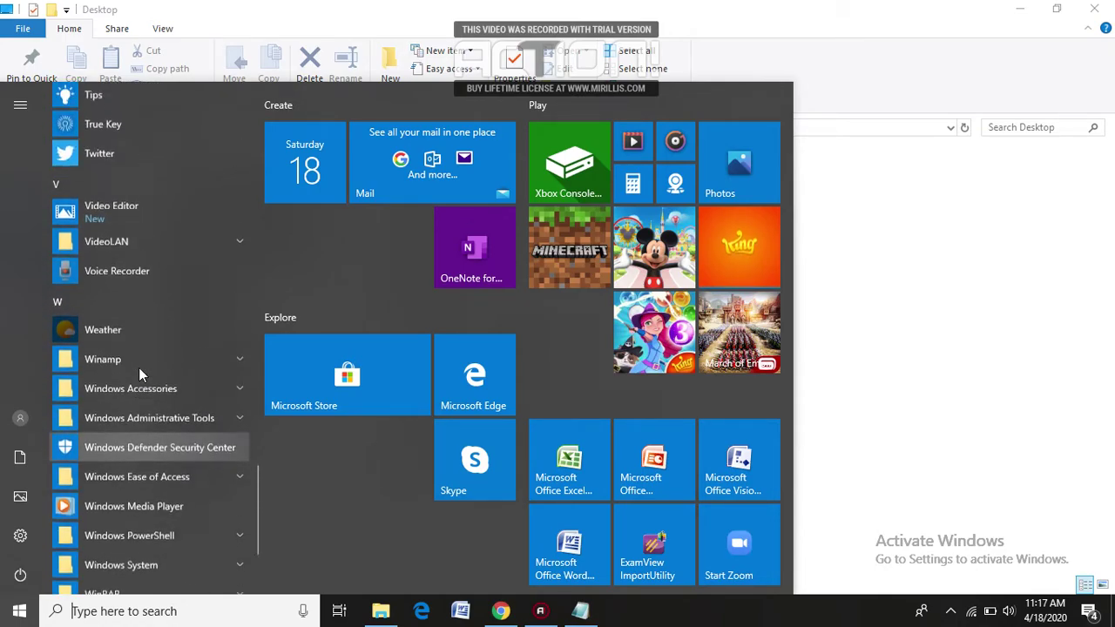
pyautogui.scroll(10, 138, 368)
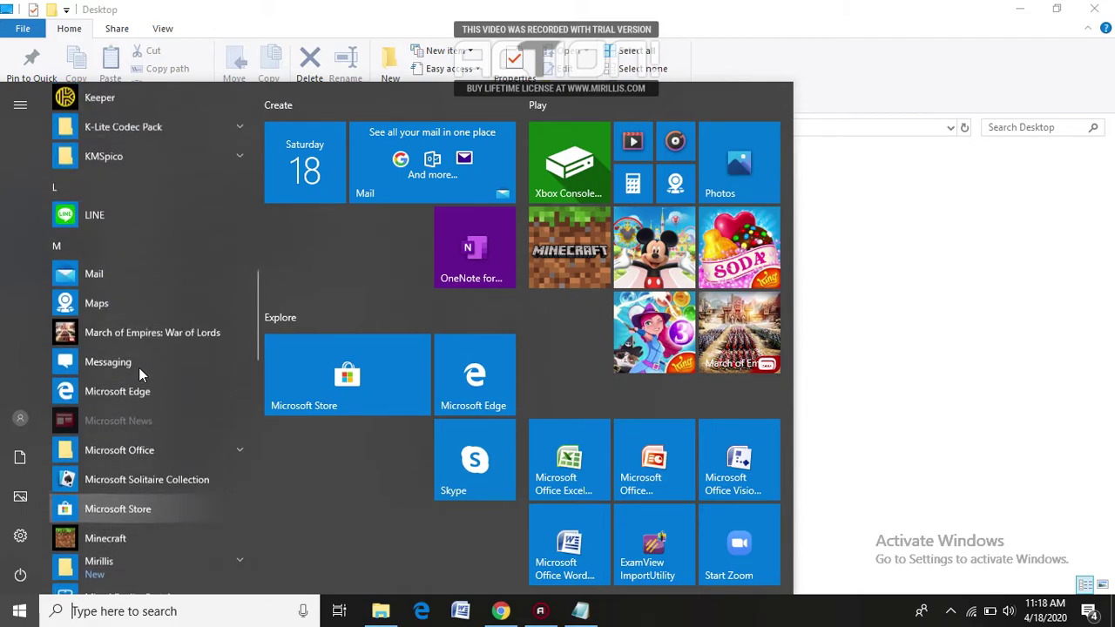
pyautogui.scroll(2, 138, 367)
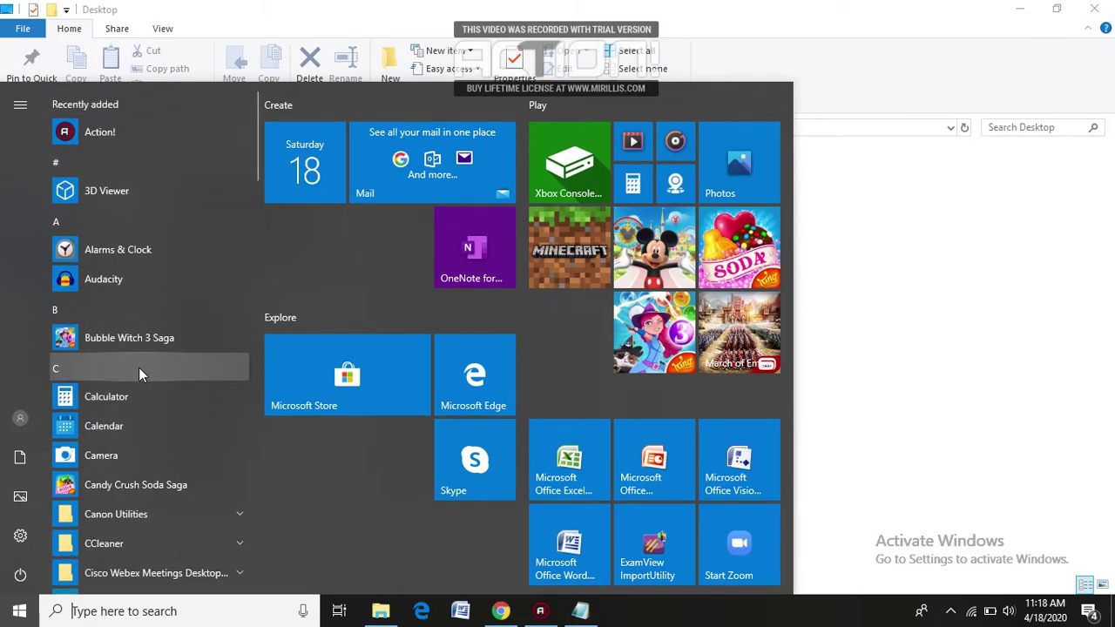
pyautogui.scroll(-5, 139, 368)
pyautogui.scroll(-4, 138, 368)
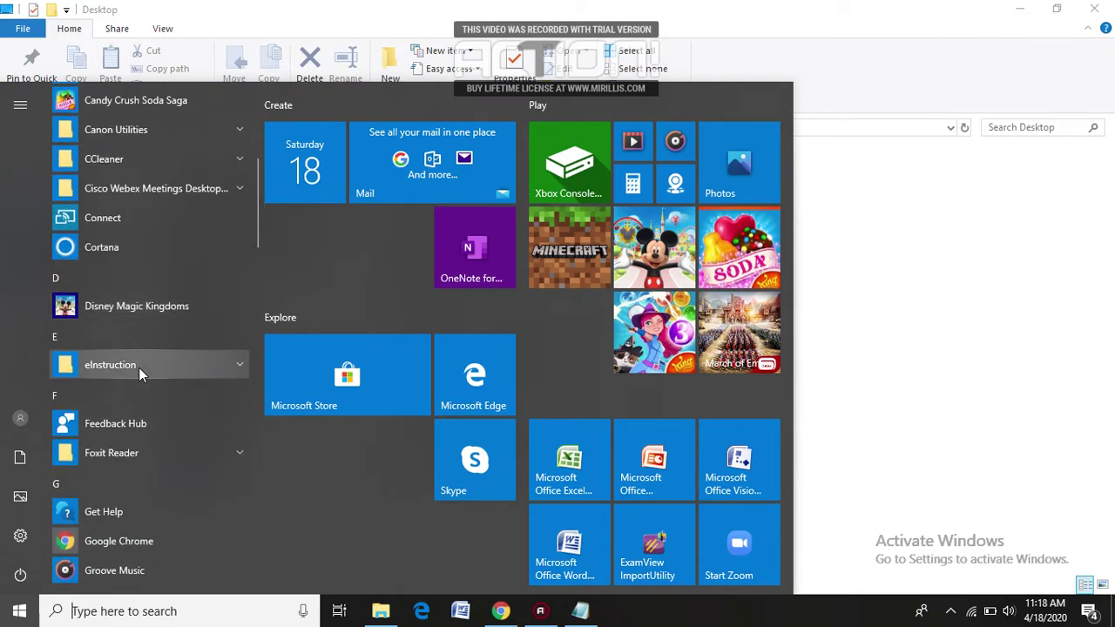
pyautogui.scroll(-5, 138, 368)
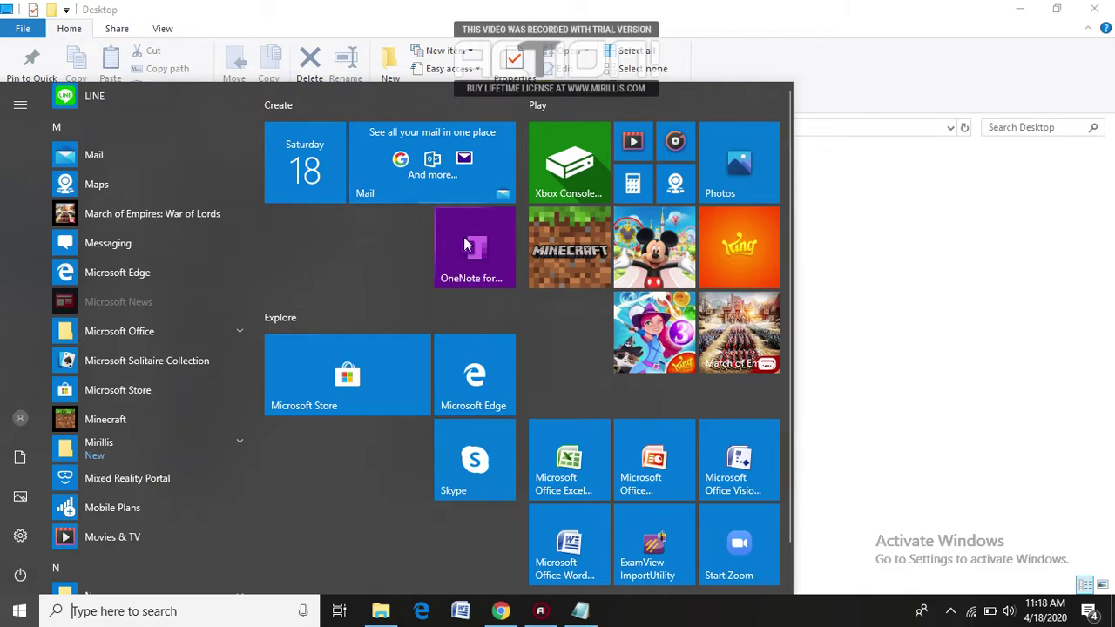
pyautogui.click(655, 547)
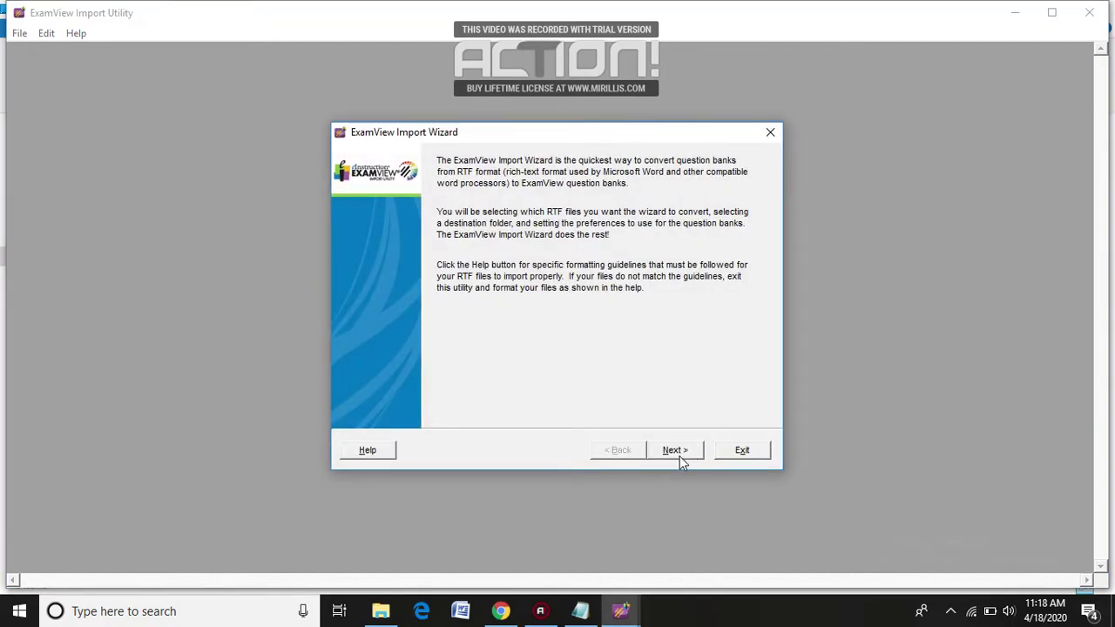
# - Proceed past the import wizard's introduction, set the RTF source folder to Desktop and add UAS KLS 7.rtf to the import list
pyautogui.click(676, 450)
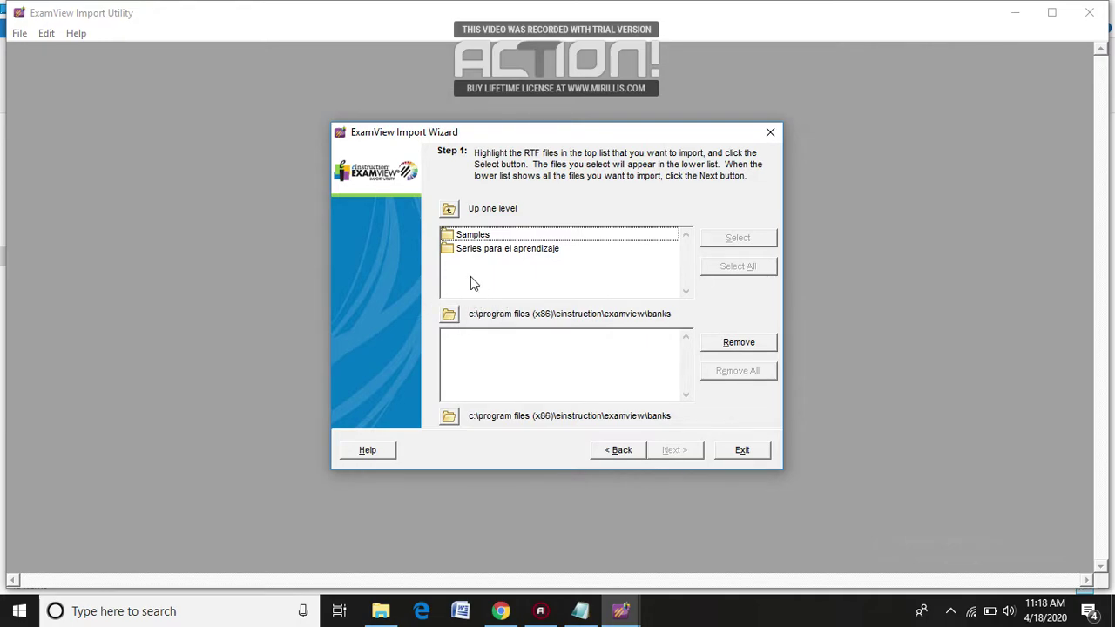
pyautogui.click(448, 316)
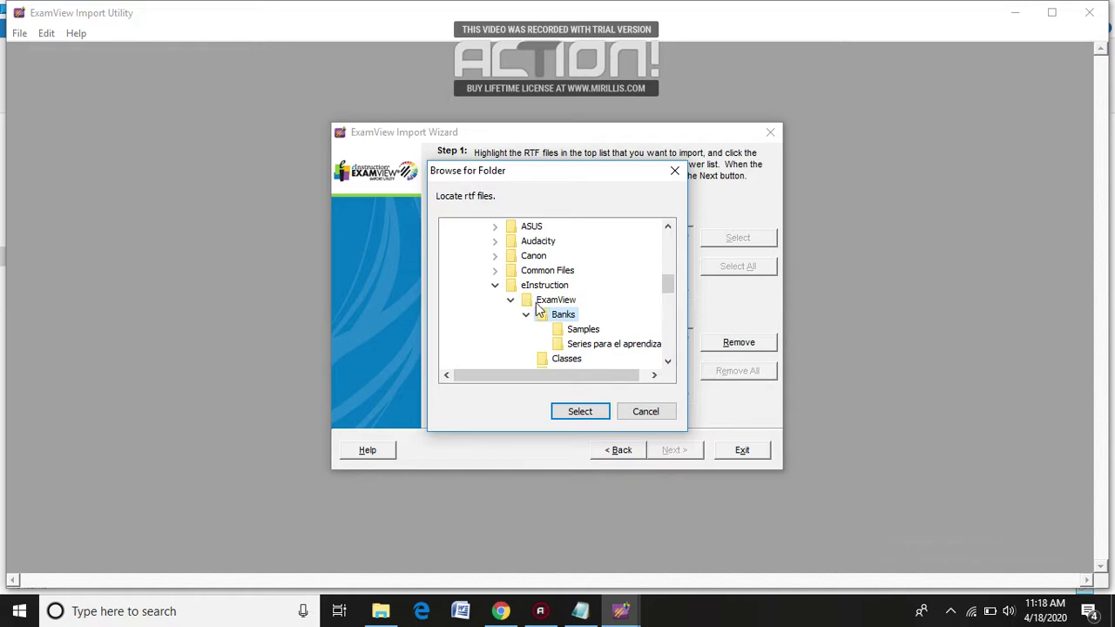
pyautogui.scroll(5, 582, 322)
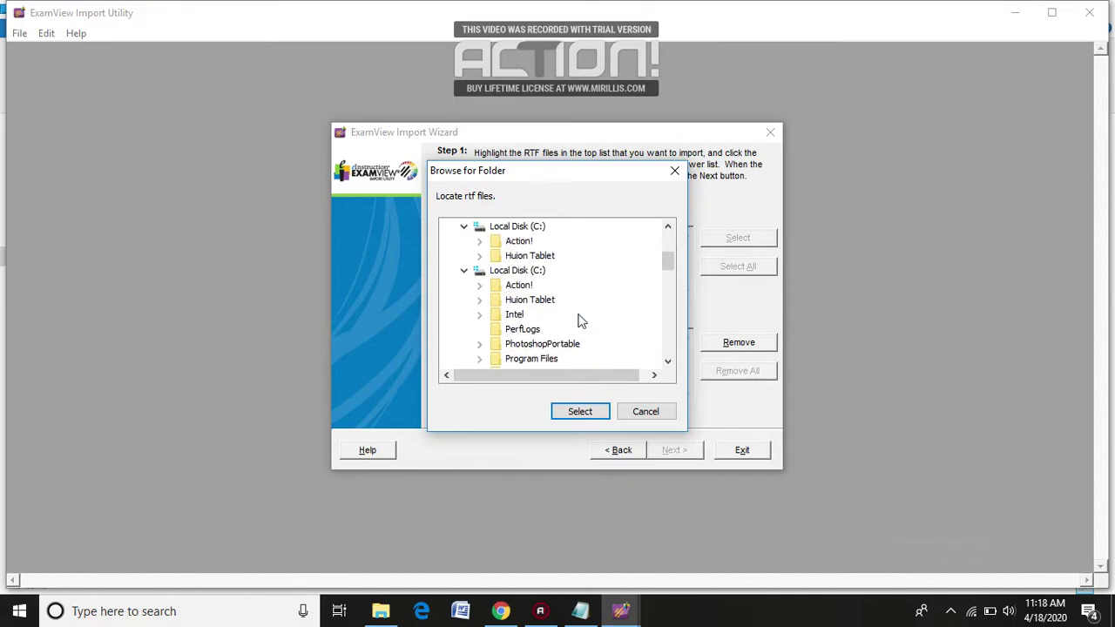
pyautogui.scroll(3, 582, 322)
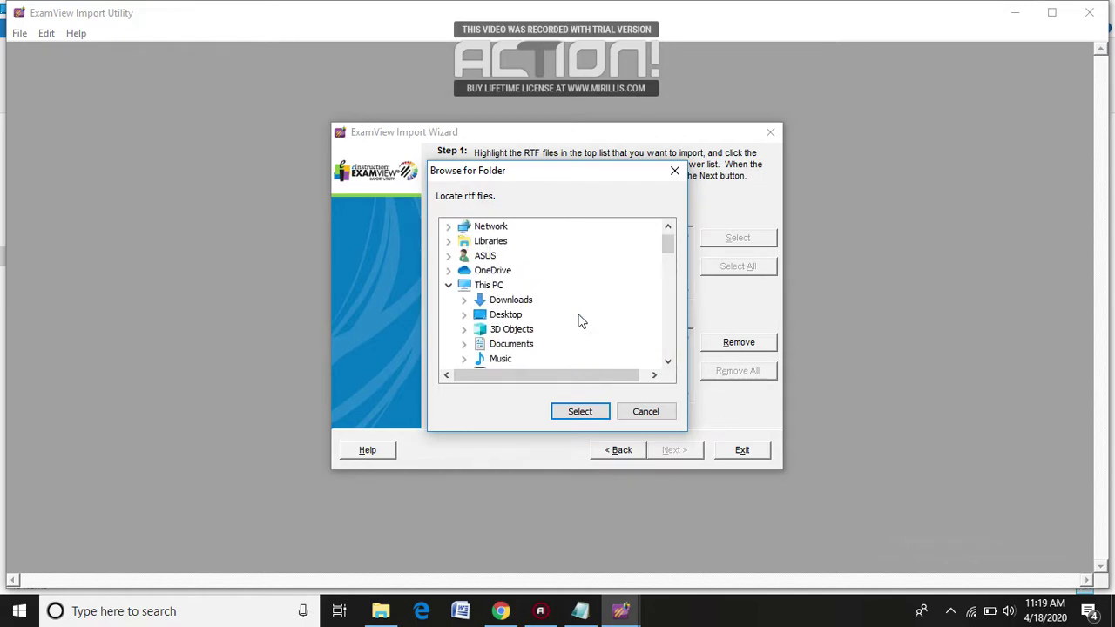
pyautogui.click(504, 316)
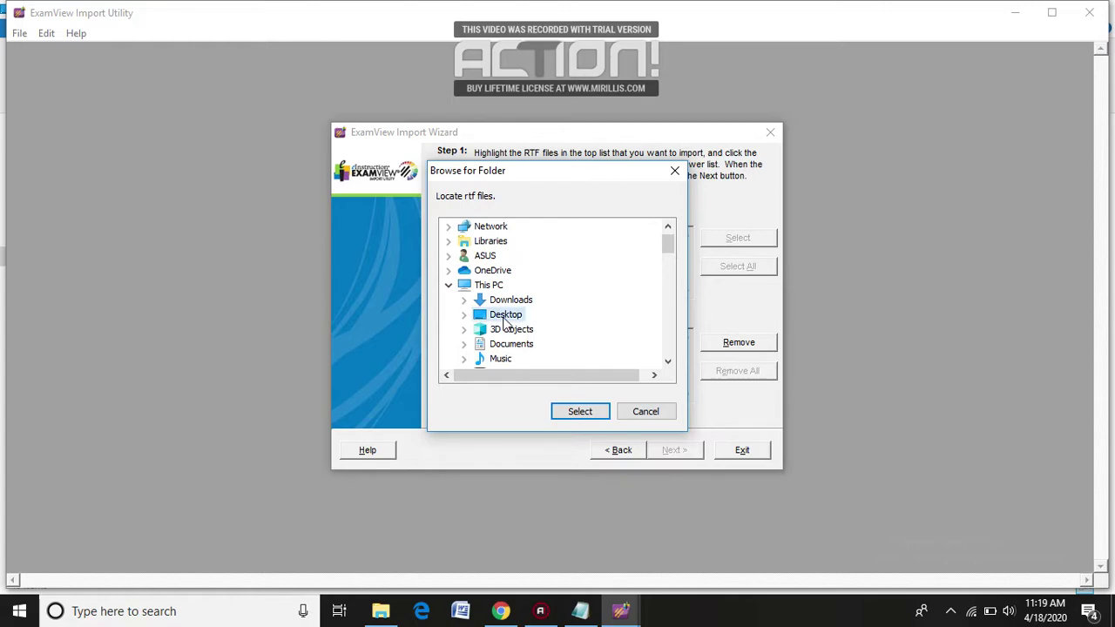
pyautogui.click(579, 413)
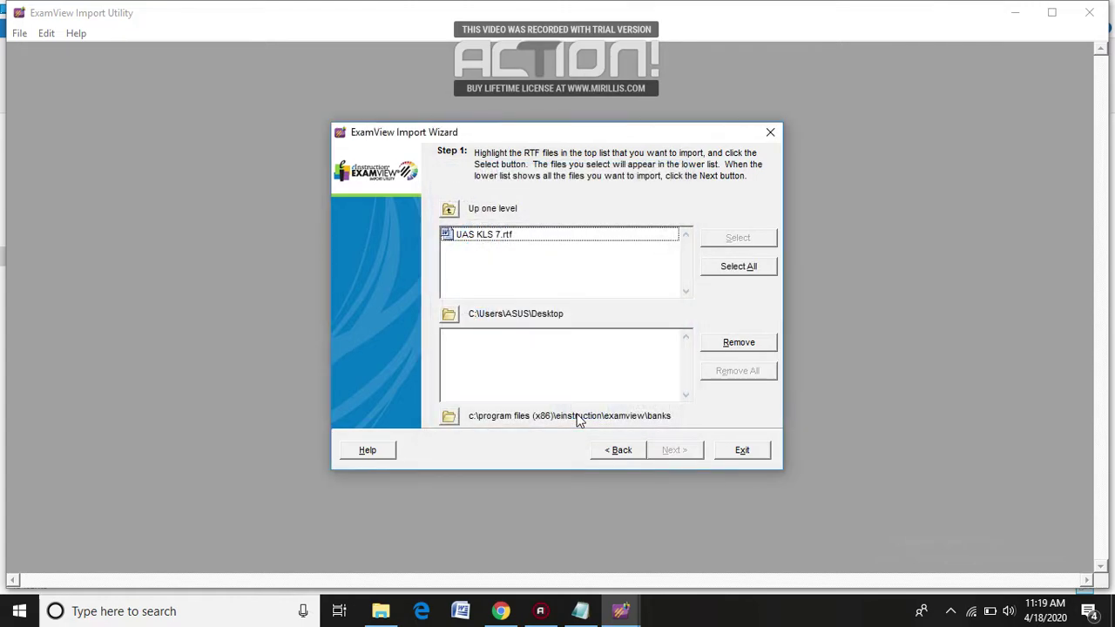
pyautogui.doubleClick(482, 233)
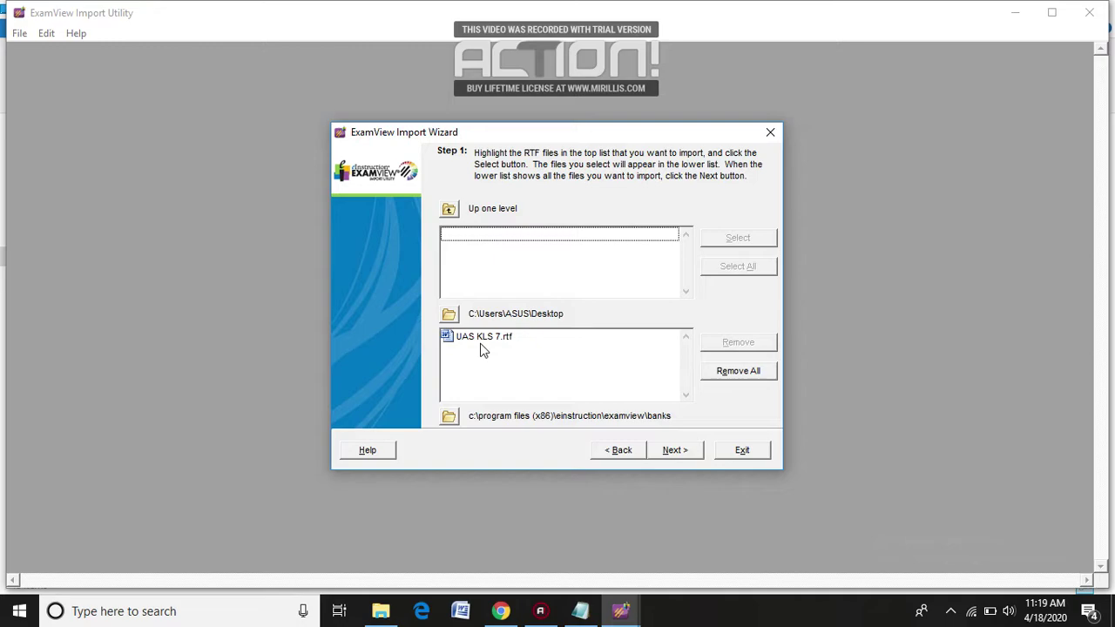
# - Set the destination folder for the converted bank files to the Desktop under This PC
pyautogui.click(450, 420)
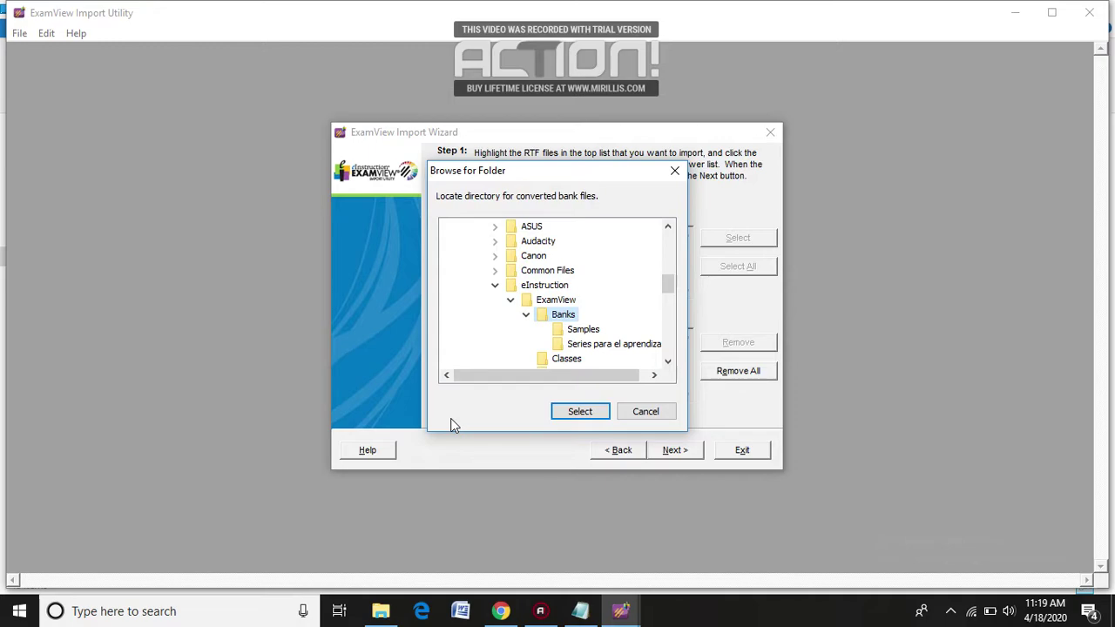
pyautogui.scroll(4, 582, 352)
pyautogui.scroll(2, 584, 350)
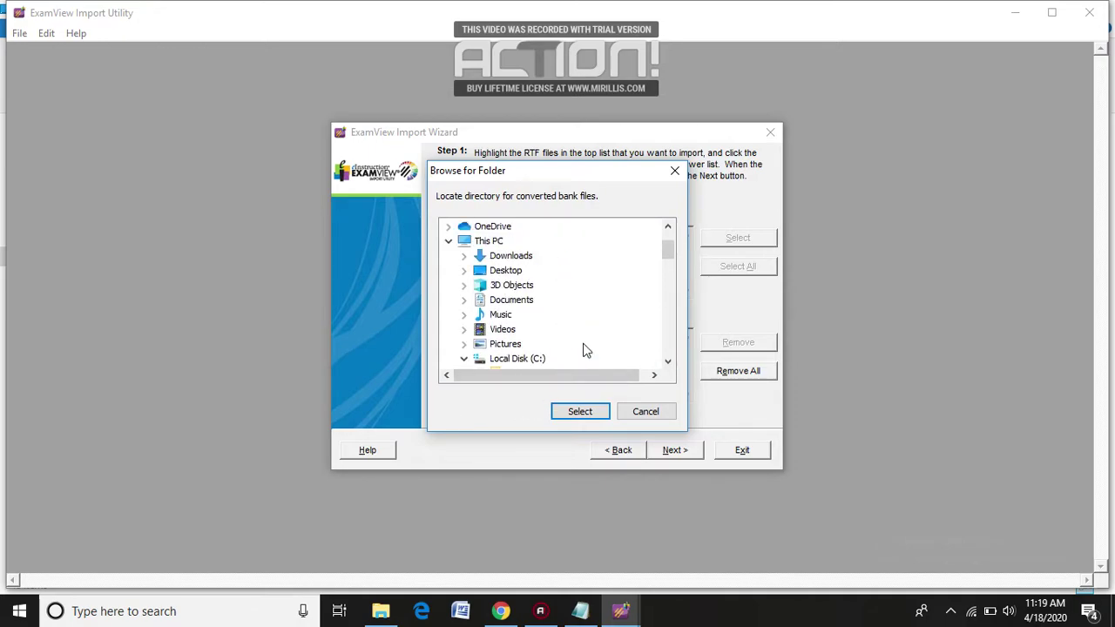
pyautogui.scroll(1, 503, 277)
pyautogui.scroll(-3, 503, 277)
pyautogui.scroll(1, 503, 277)
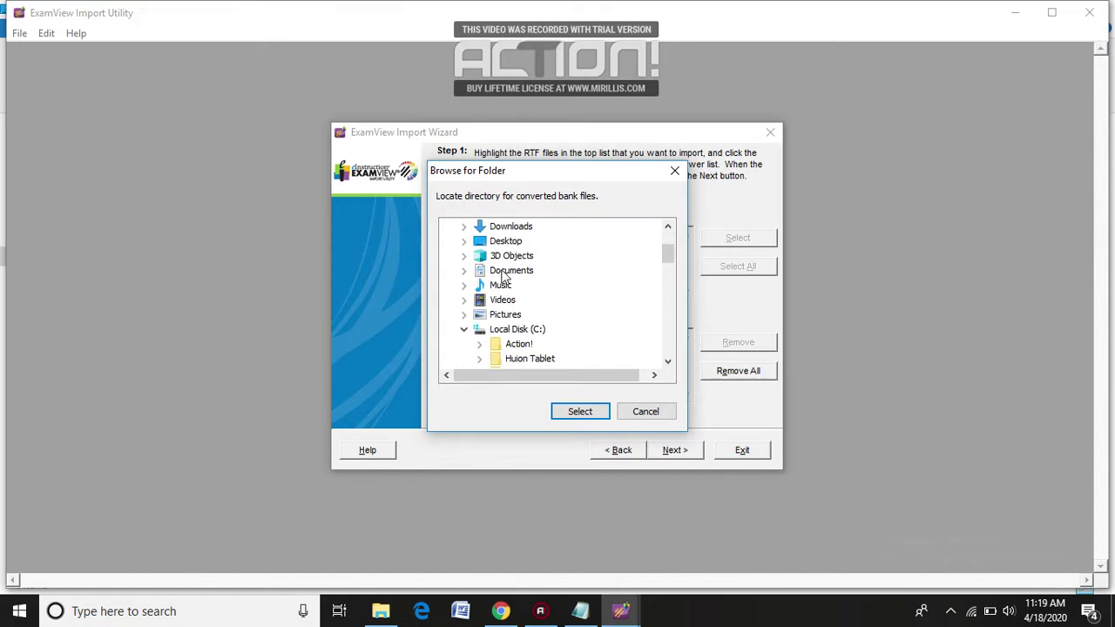
pyautogui.scroll(2, 514, 300)
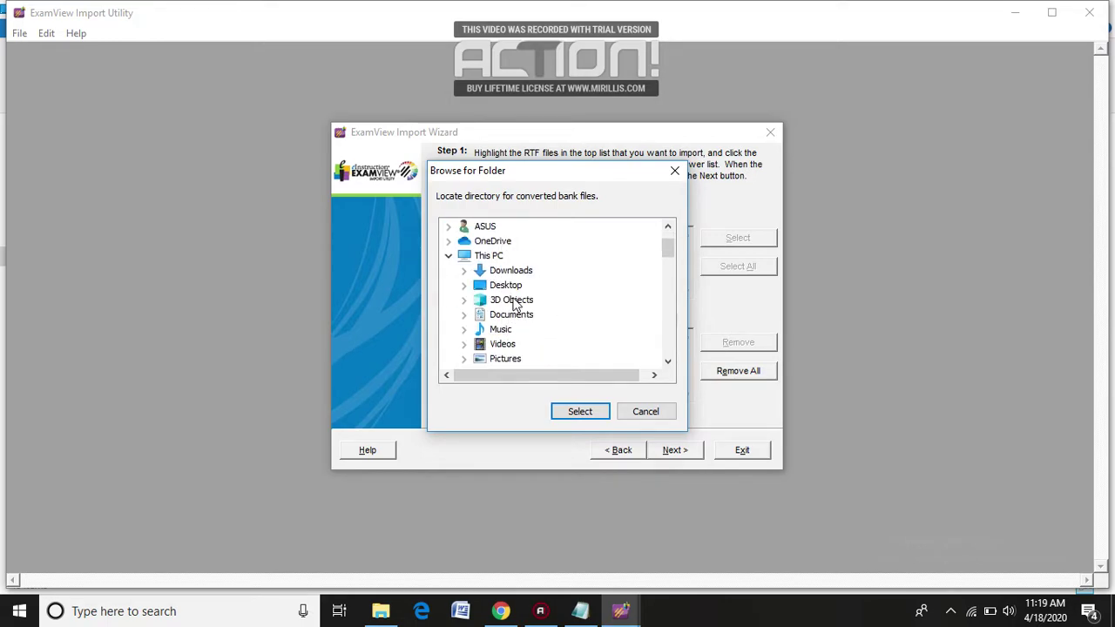
pyautogui.click(508, 331)
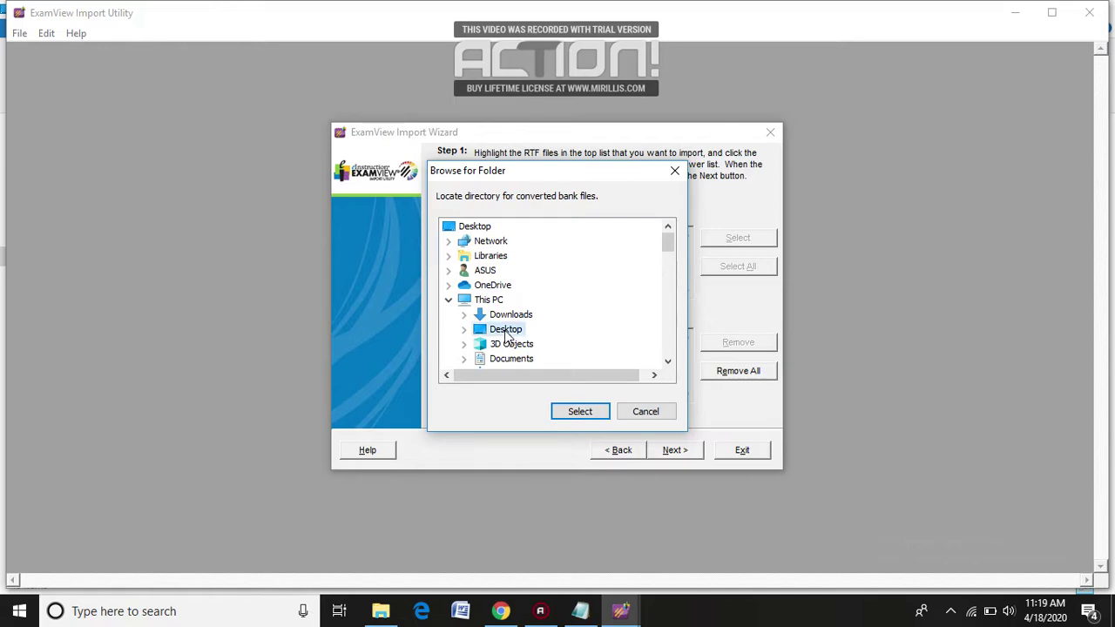
pyautogui.click(580, 412)
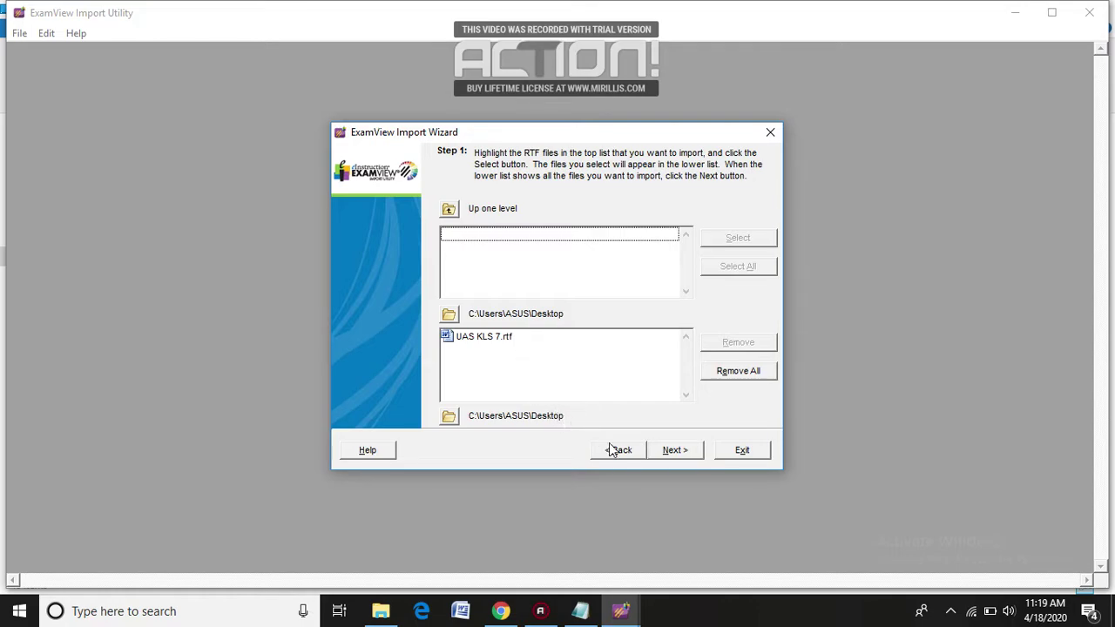
# - Accept the default preferences, fonts and keywords in the import wizard and run the conversion of UAS KLS 7.rtf
pyautogui.click(673, 451)
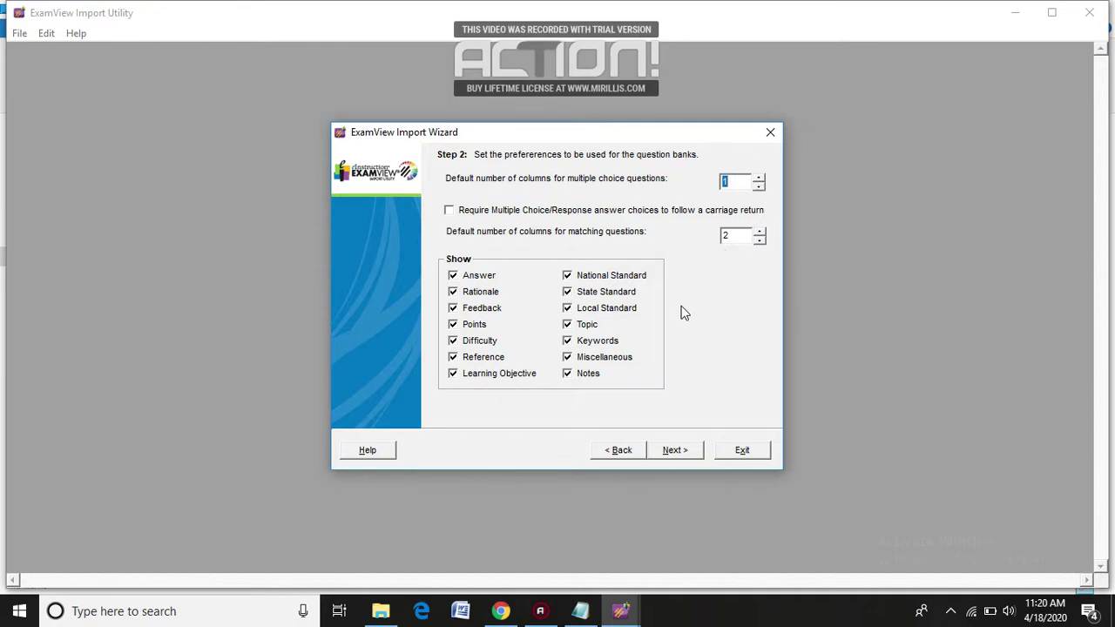
pyautogui.click(675, 451)
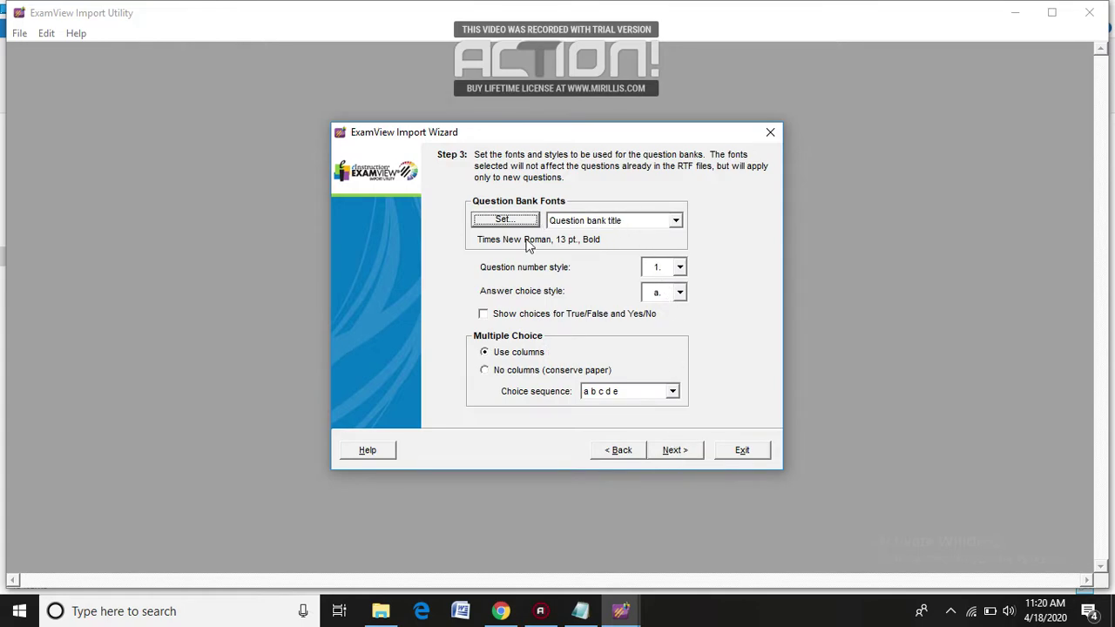
pyautogui.click(675, 452)
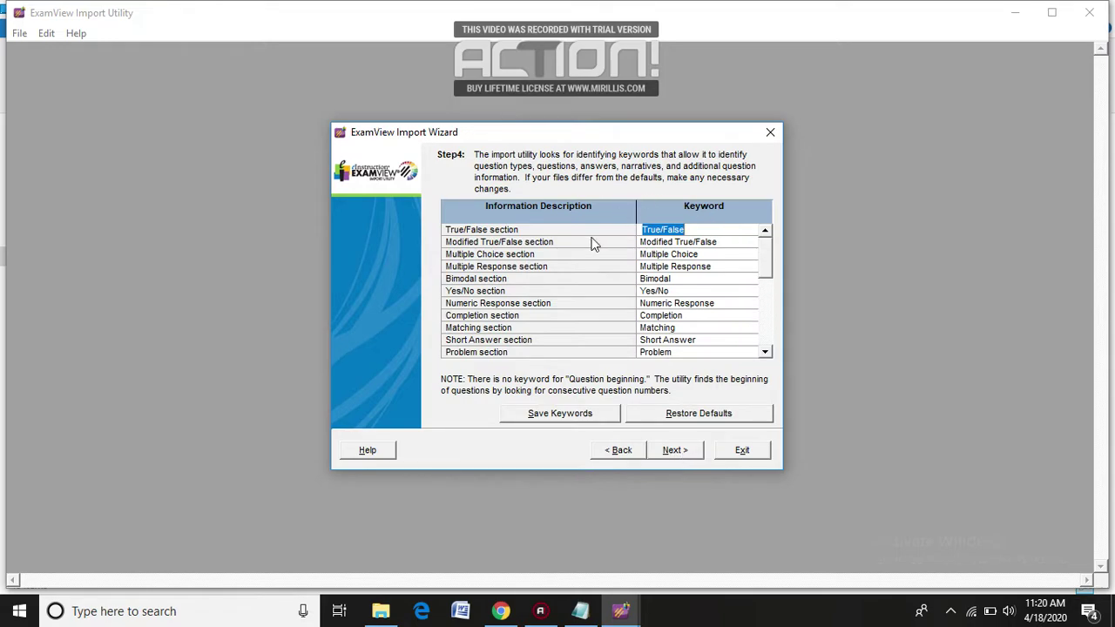
pyautogui.click(675, 452)
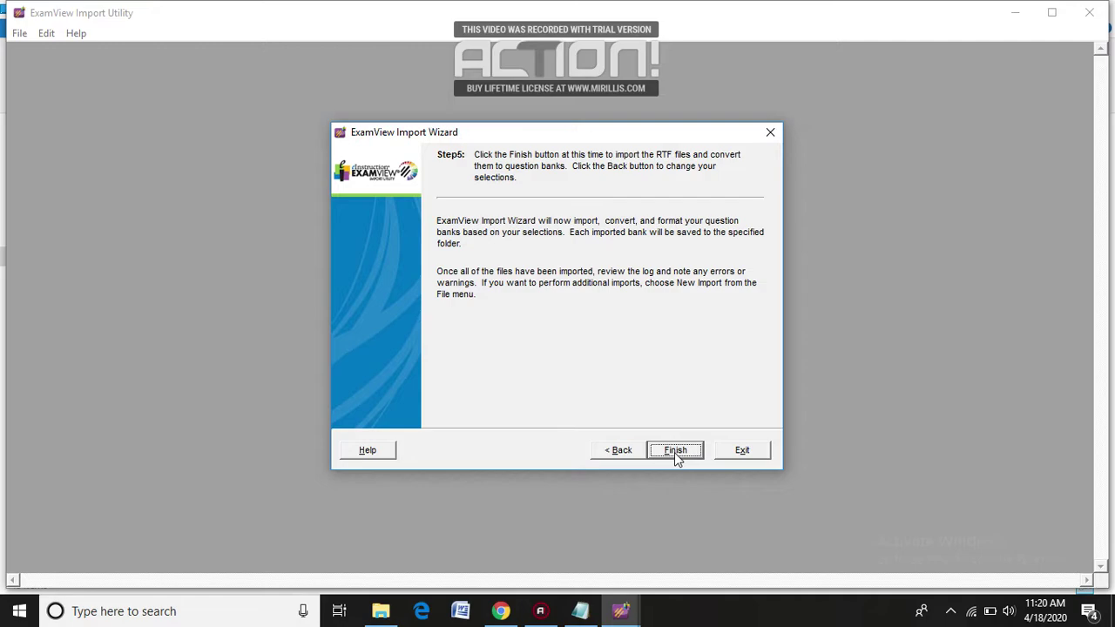
pyautogui.click(675, 451)
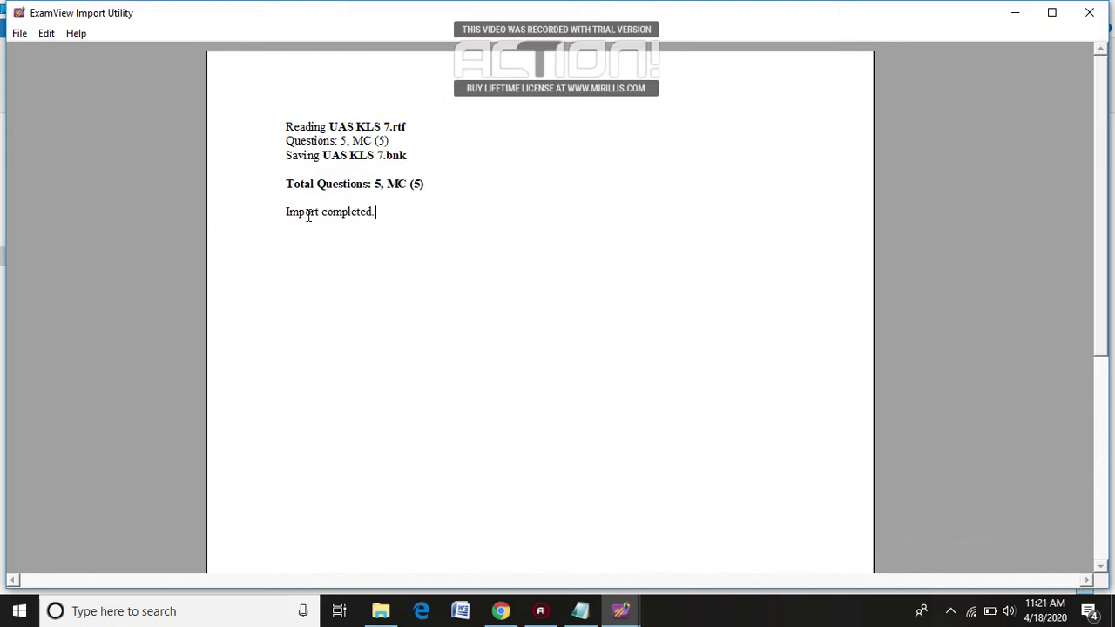
# - Exit the import utility and open the UAS KLS 7 ExamView Bank File from the Desktop folder, dismissing the registration prompt
pyautogui.click(1093, 8)
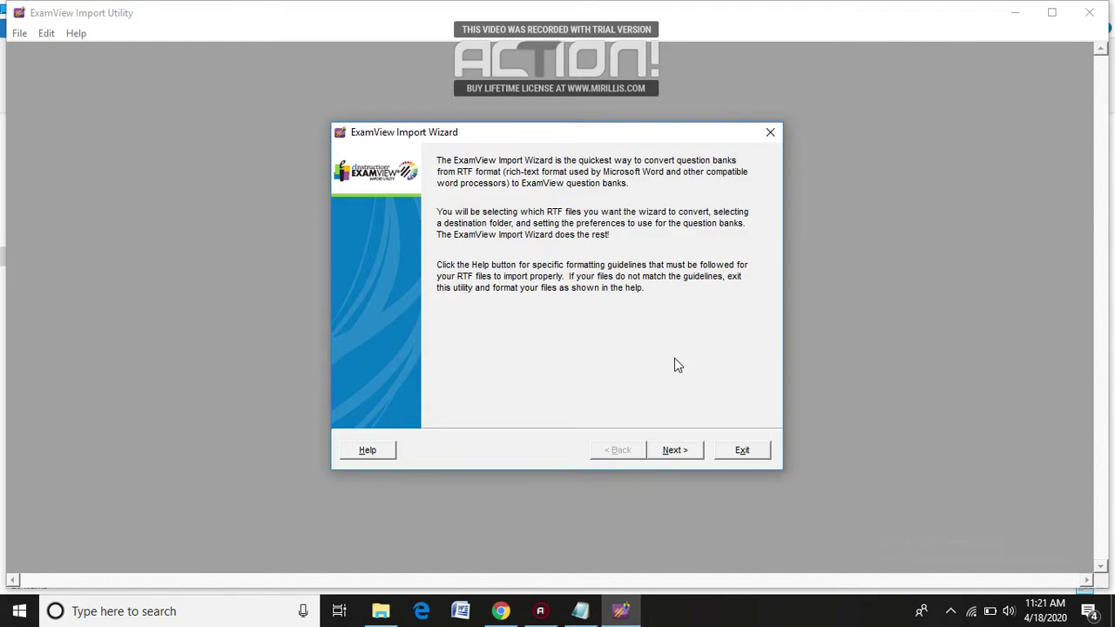
pyautogui.click(739, 450)
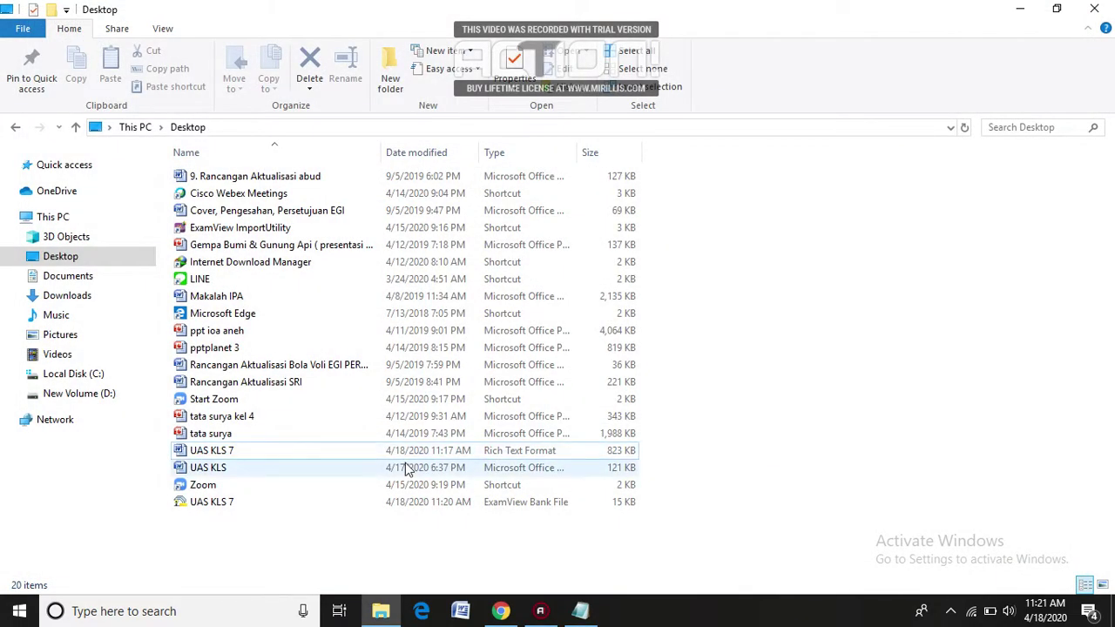
pyautogui.doubleClick(210, 509)
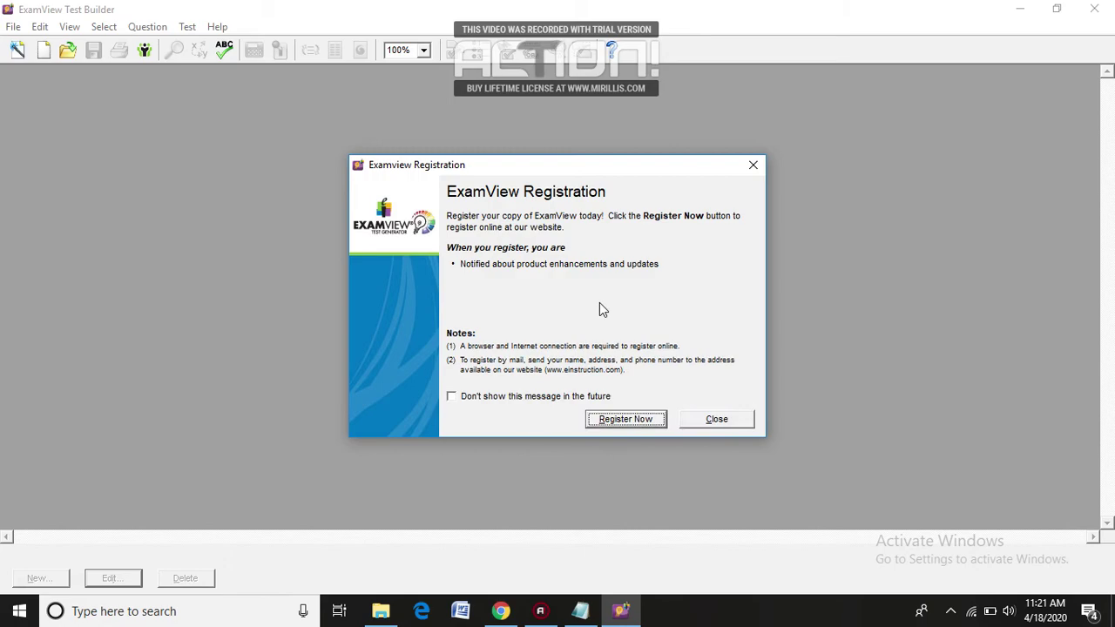
pyautogui.click(715, 420)
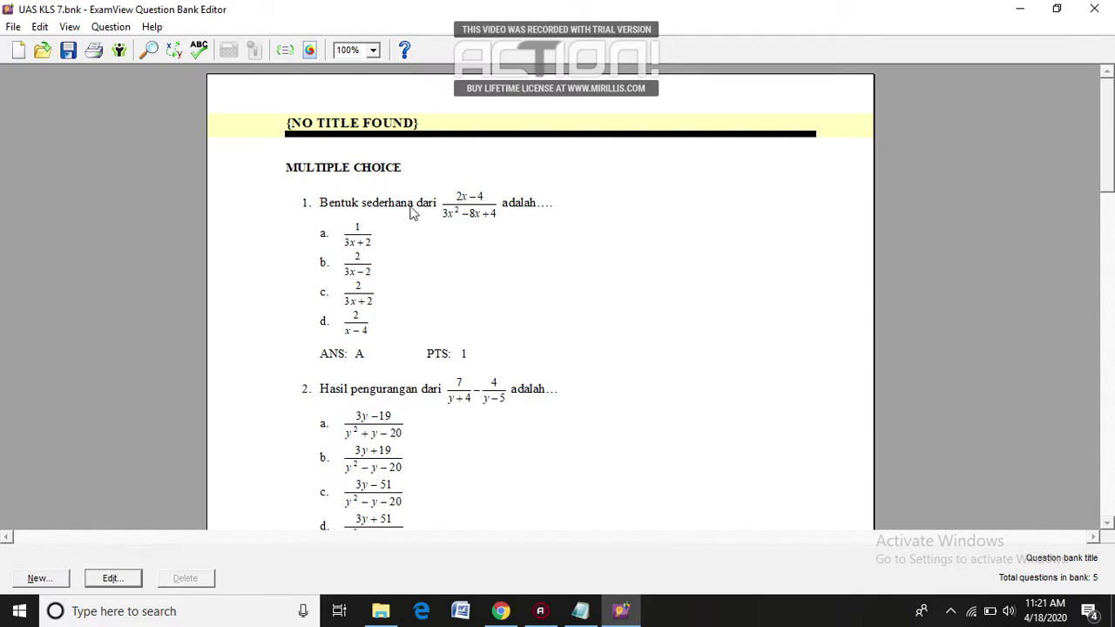
# - Review all the imported multiple choice questions, checking their formulas, images, answer choices and answer keys
pyautogui.scroll(-3, 390, 214)
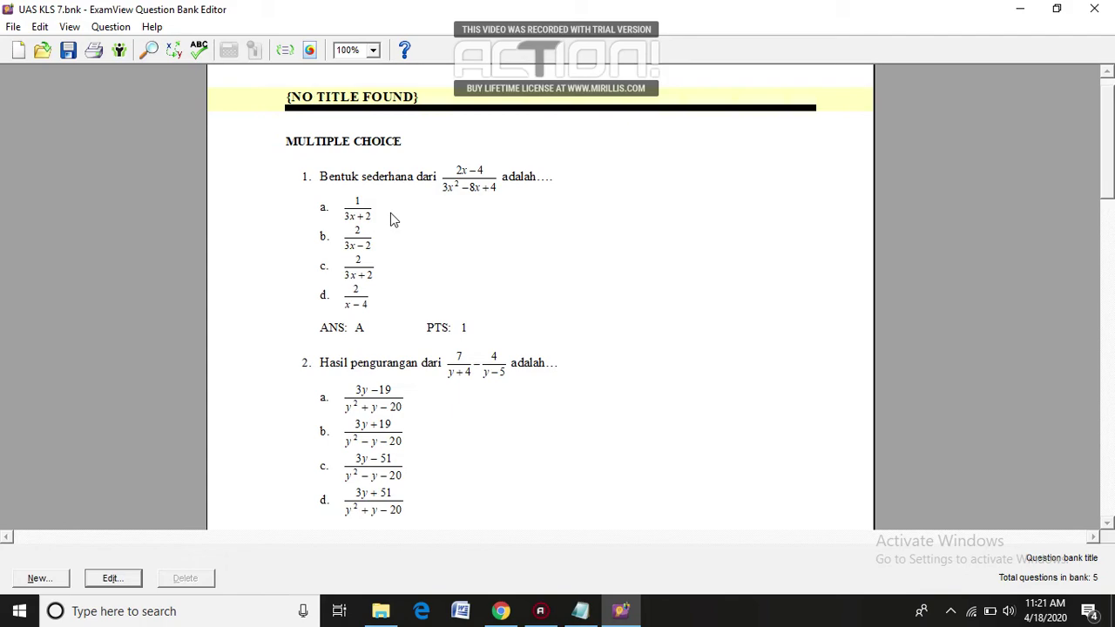
pyautogui.scroll(-4, 390, 213)
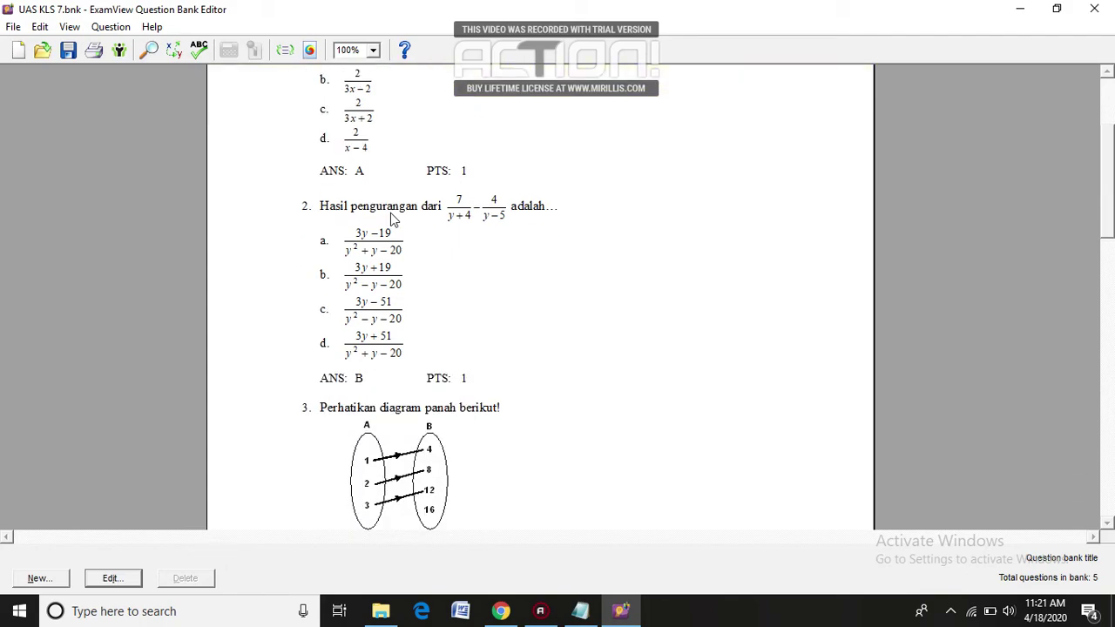
pyautogui.scroll(-7, 391, 218)
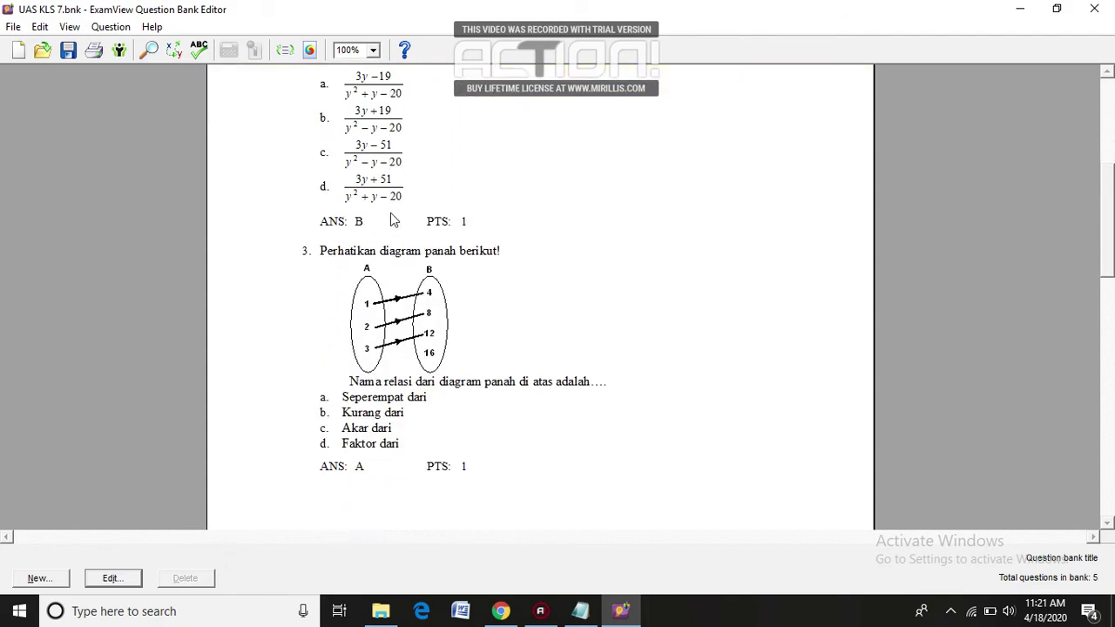
pyautogui.scroll(-12, 390, 218)
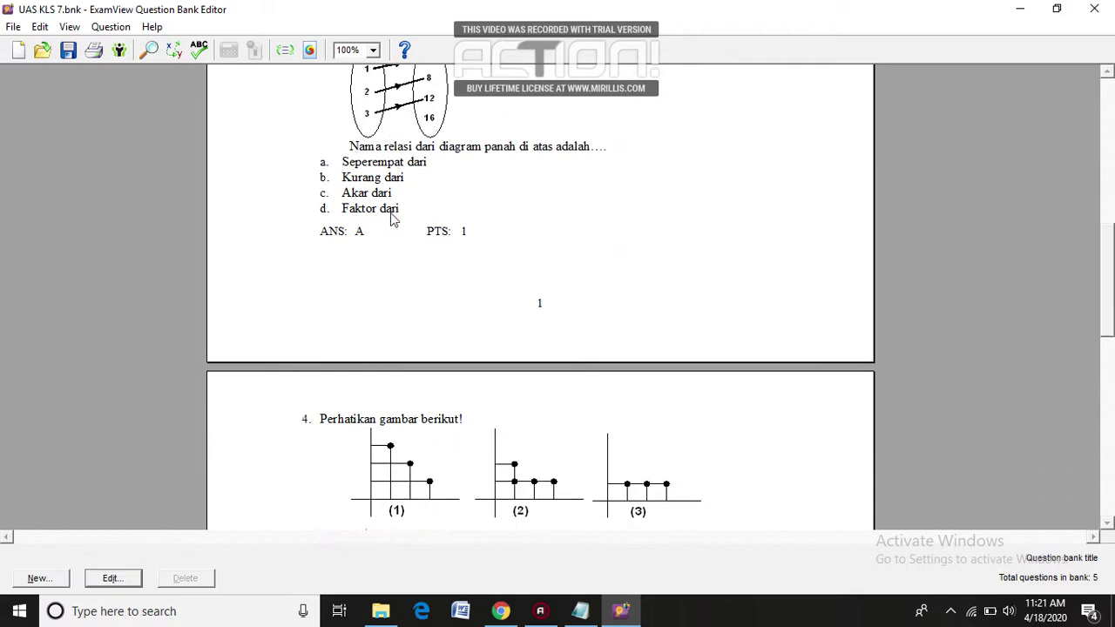
pyautogui.scroll(-10, 391, 220)
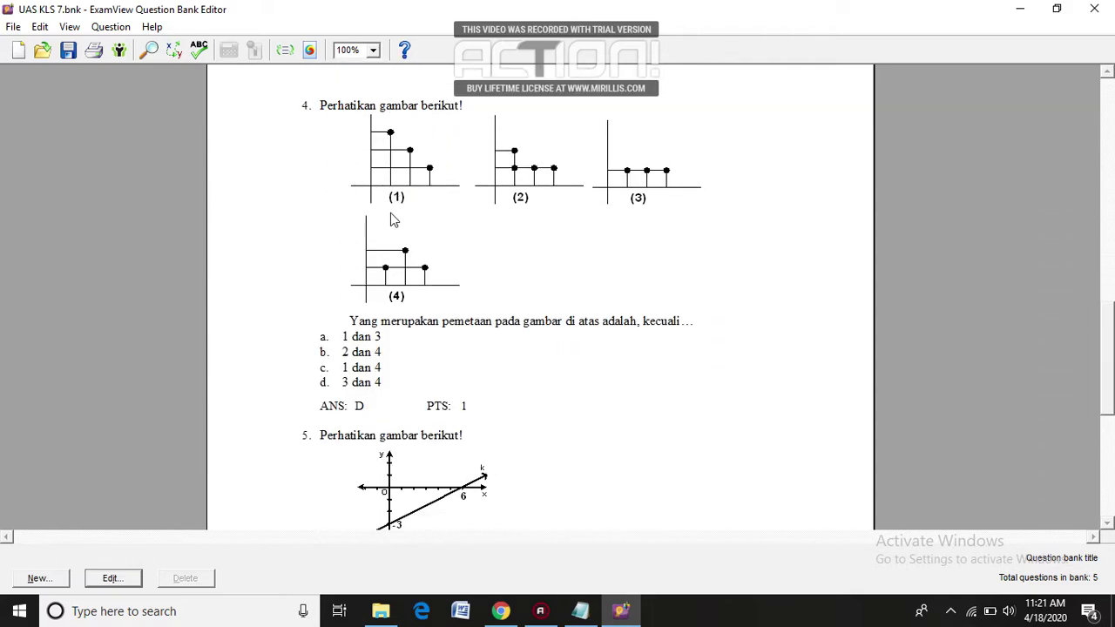
pyautogui.scroll(-7, 390, 220)
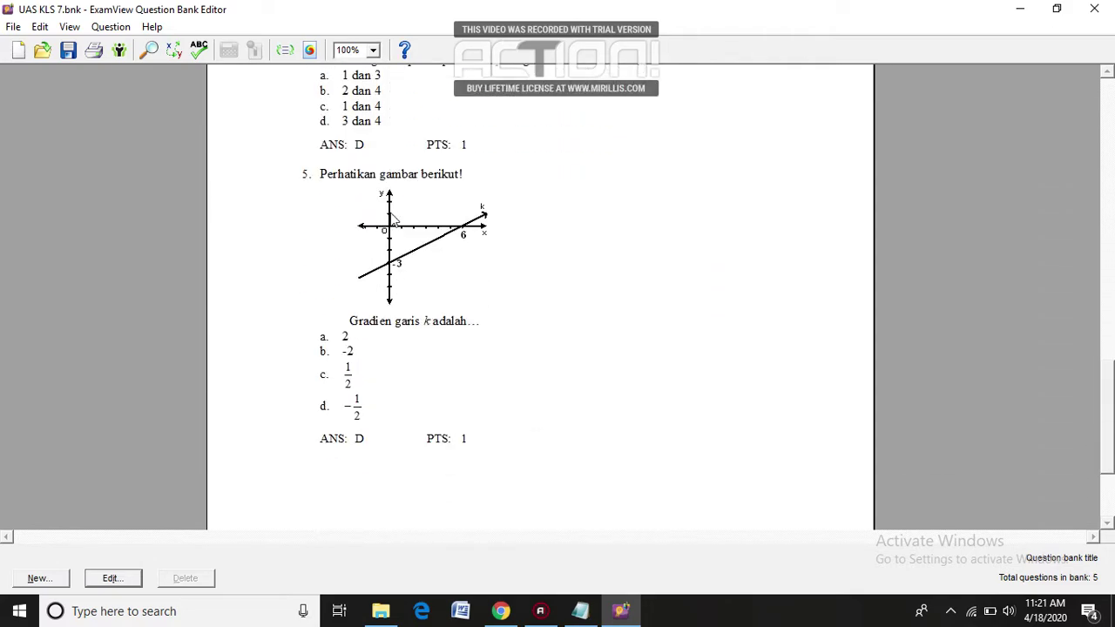
pyautogui.scroll(20, 392, 220)
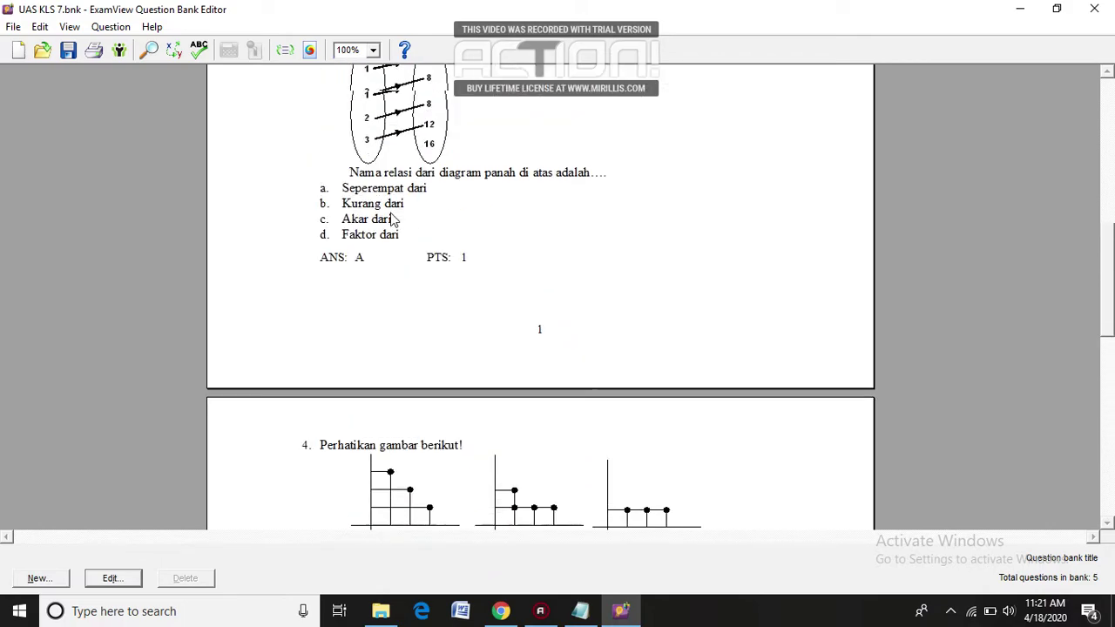
pyautogui.scroll(14, 390, 218)
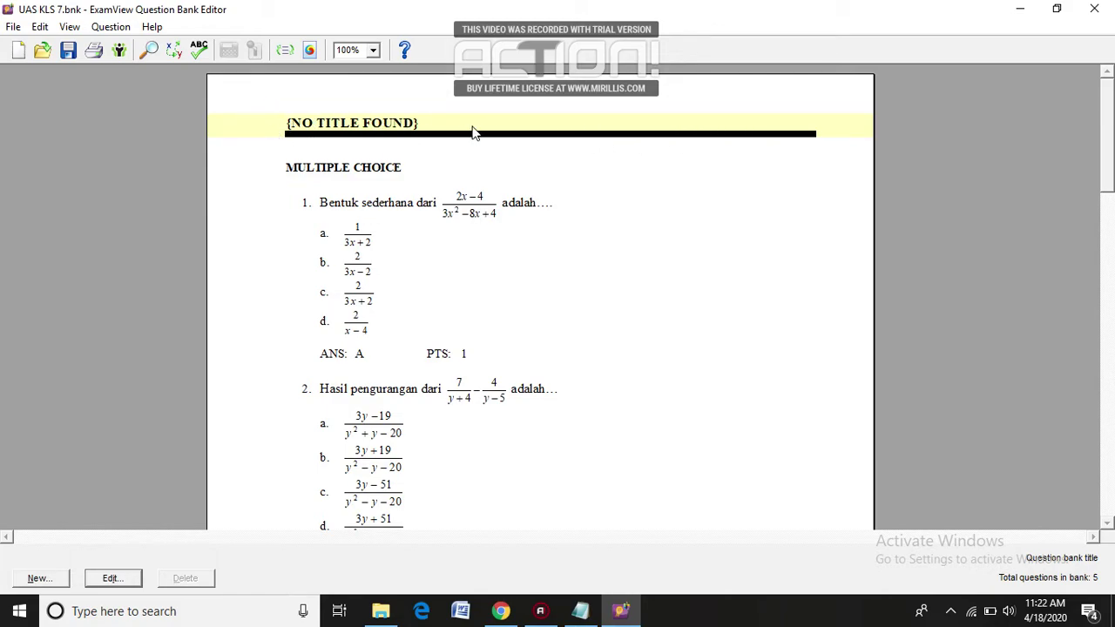
# - Set the question bank title to SOAL UAS KLS 7
pyautogui.click(113, 578)
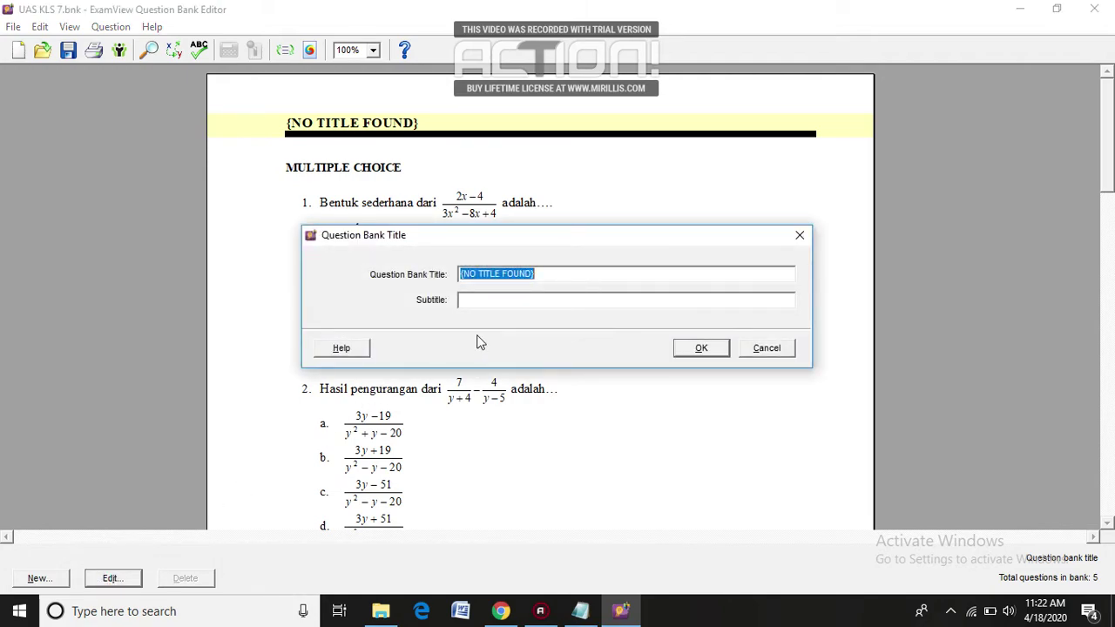
pyautogui.write('SOAL UAS KLS 7')
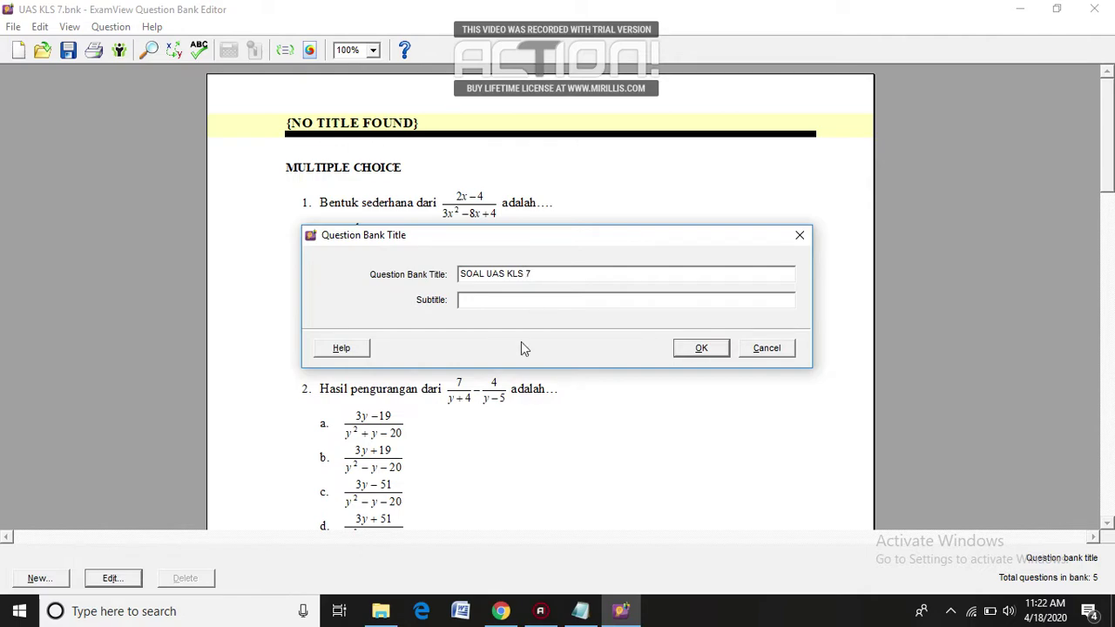
pyautogui.click(706, 347)
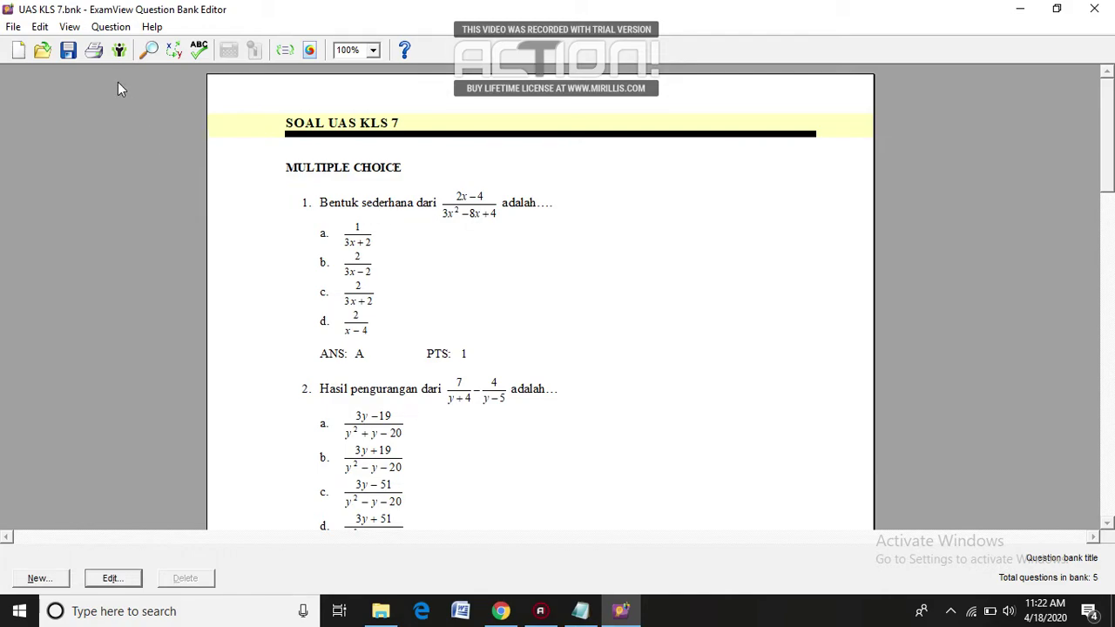
# - Start a Blackboard 7.1-9.0 export of the question bank, saving the zip file to the Desktop as UAS KLS 7
pyautogui.click(13, 27)
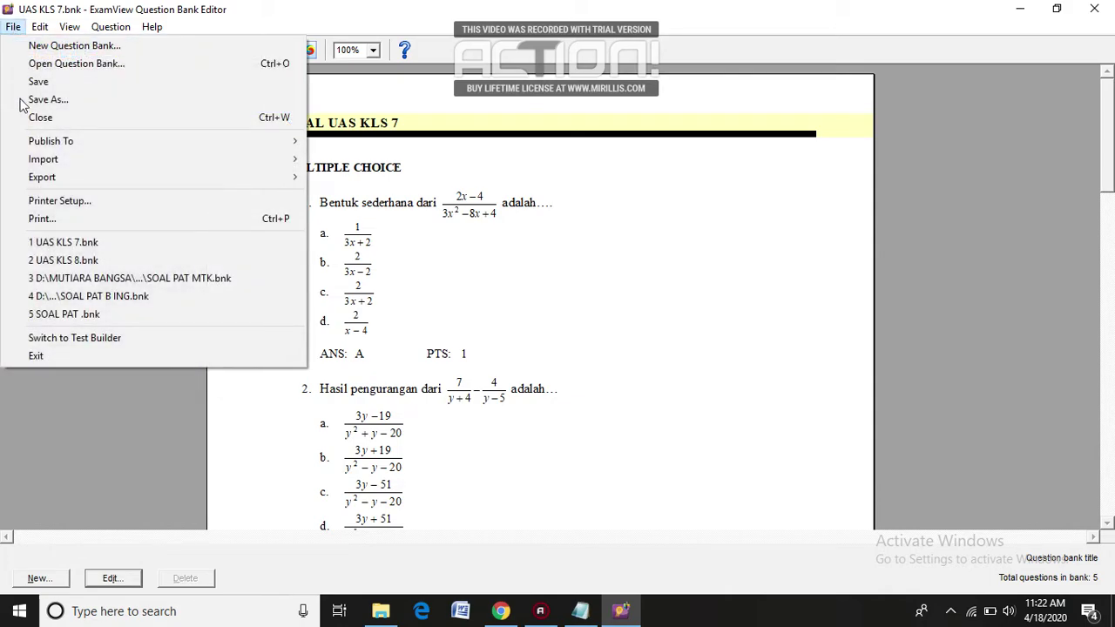
pyautogui.moveTo(43, 177)
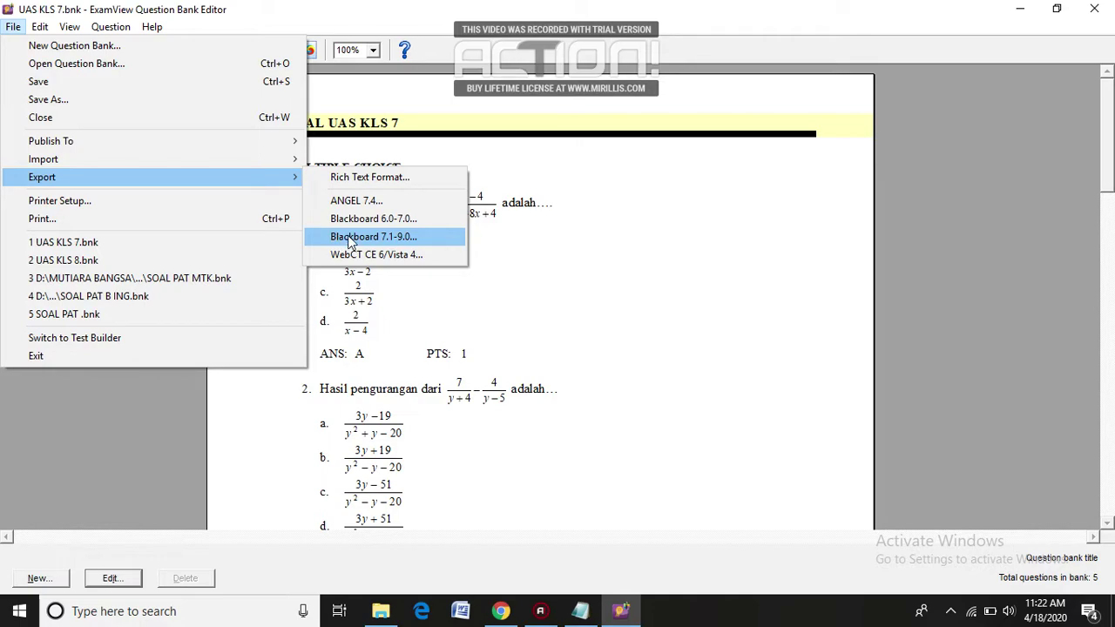
pyautogui.click(361, 239)
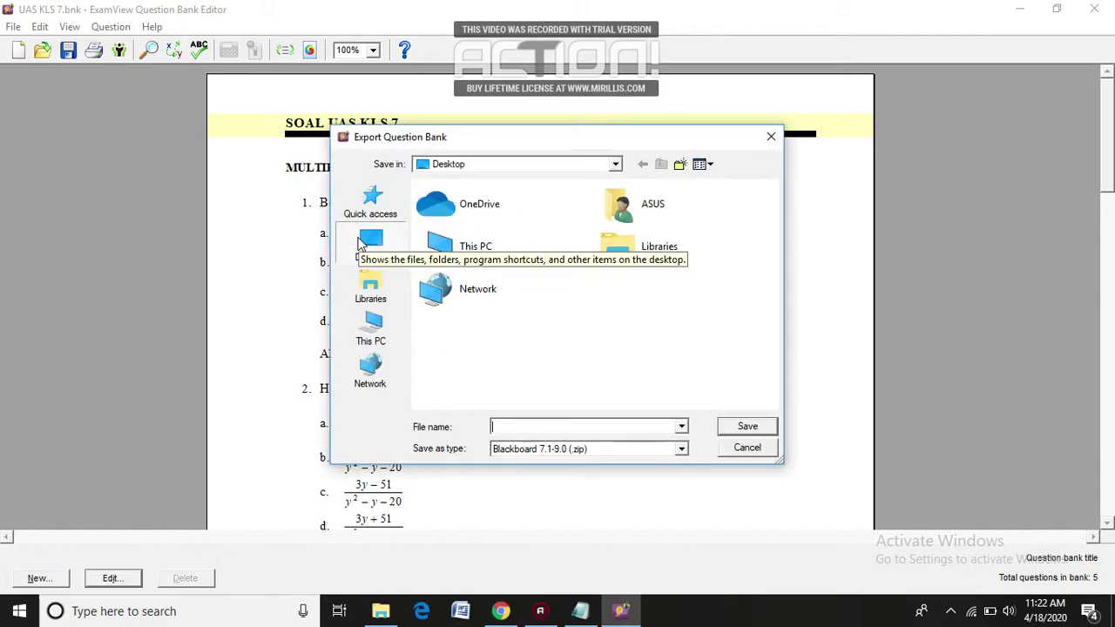
pyautogui.click(370, 294)
pyautogui.click(372, 249)
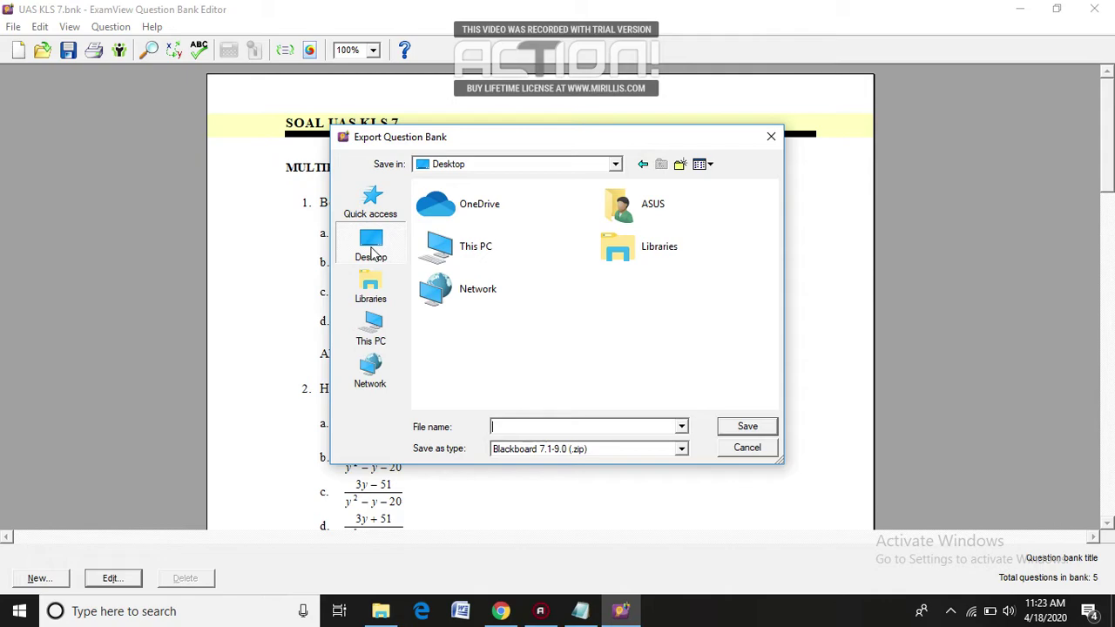
pyautogui.write('U')
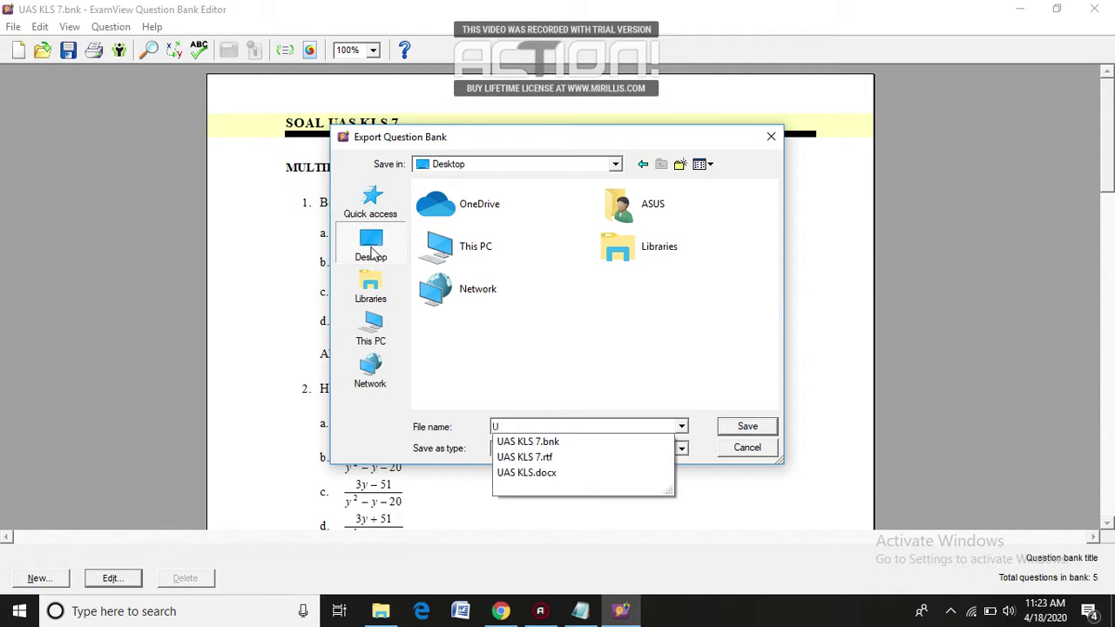
pyautogui.write('AS KLS &')
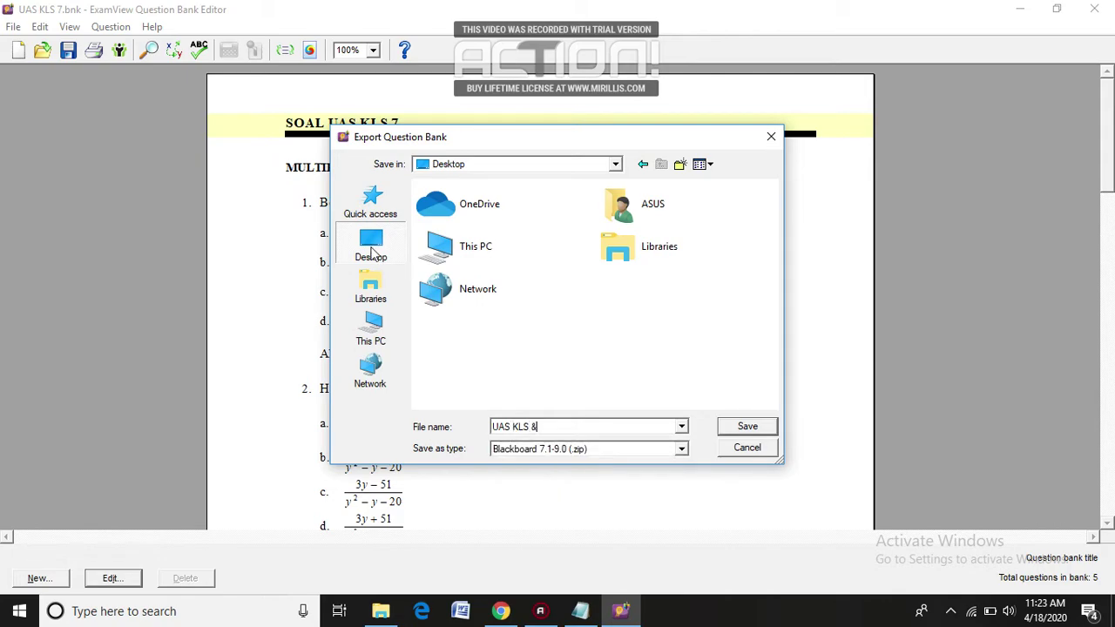
pyautogui.press('BackSpace')
pyautogui.write('7')
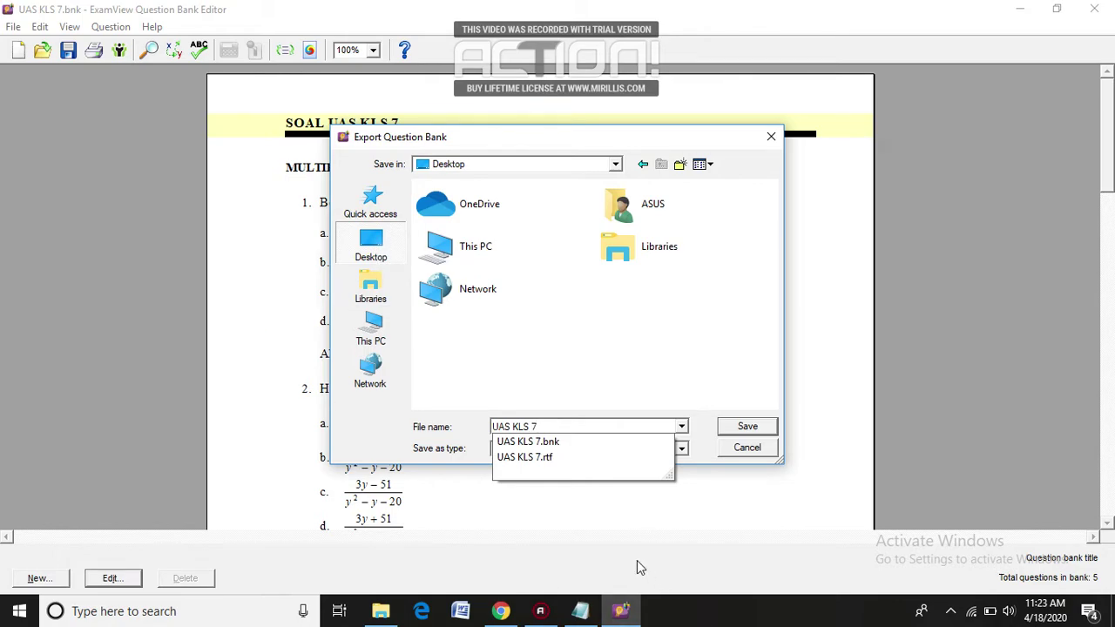
pyautogui.click(607, 535)
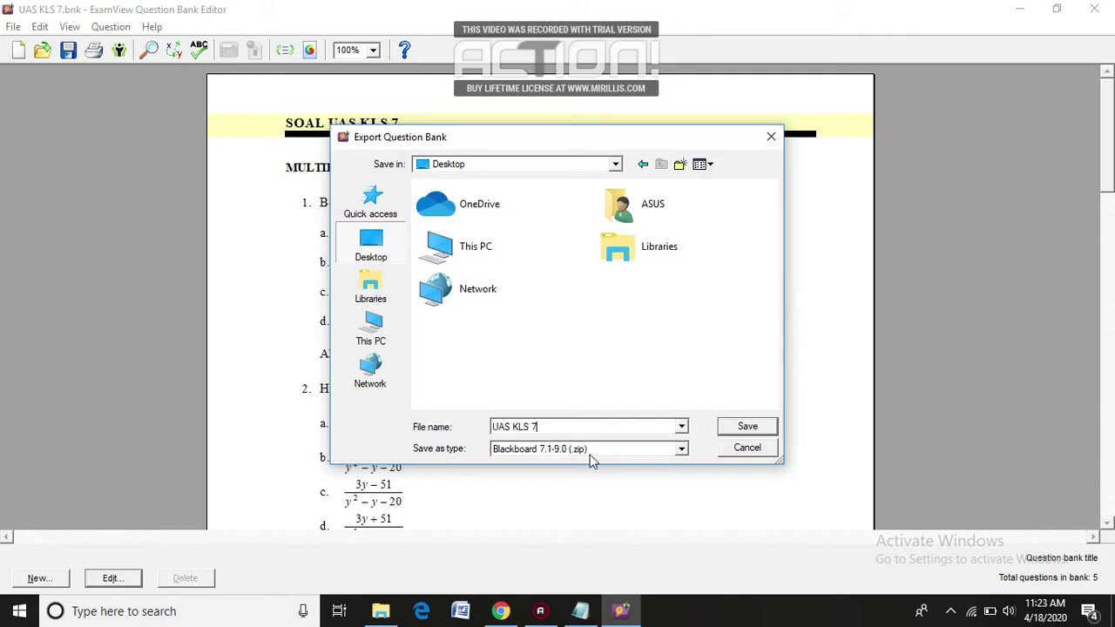
pyautogui.click(743, 430)
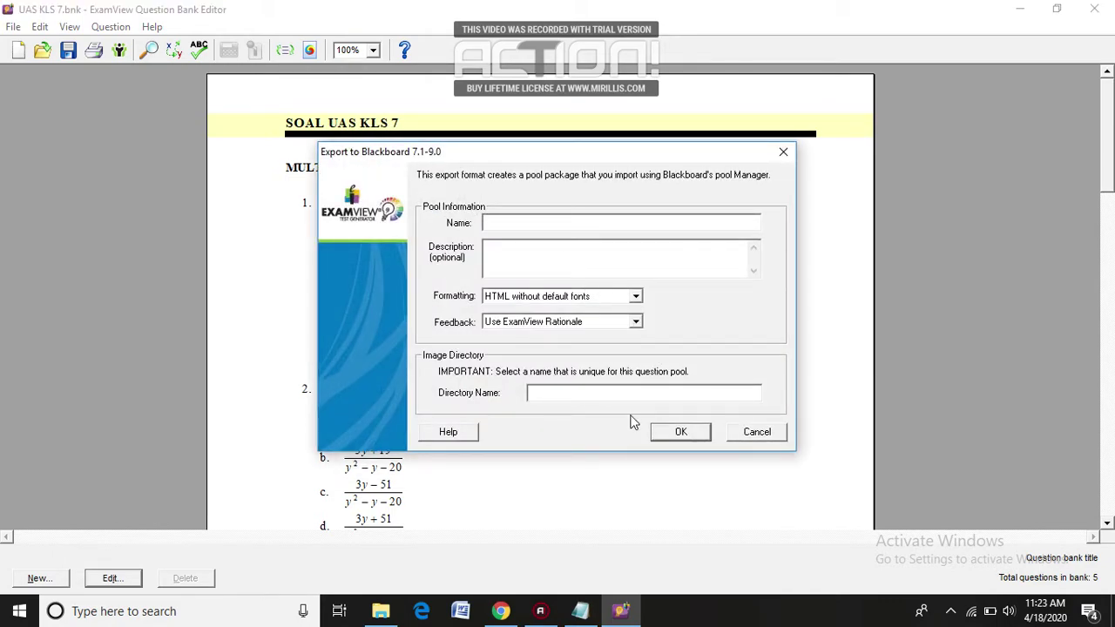
# - Name the Blackboard pool UAS KLS 7 and complete the export with its image directory
pyautogui.write('UAS KLS 7')
pyautogui.click(550, 396)
pyautogui.click(678, 433)
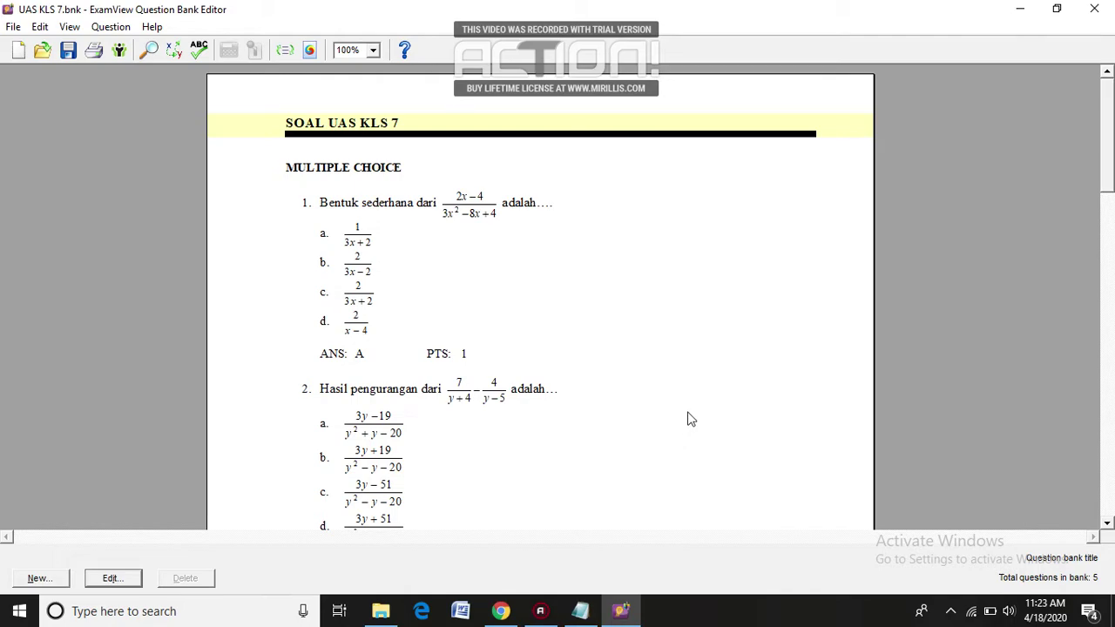
# - Close the question bank editor, saving the changes to the question bank, and return to the exported files on the Desktop
pyautogui.click(1096, 8)
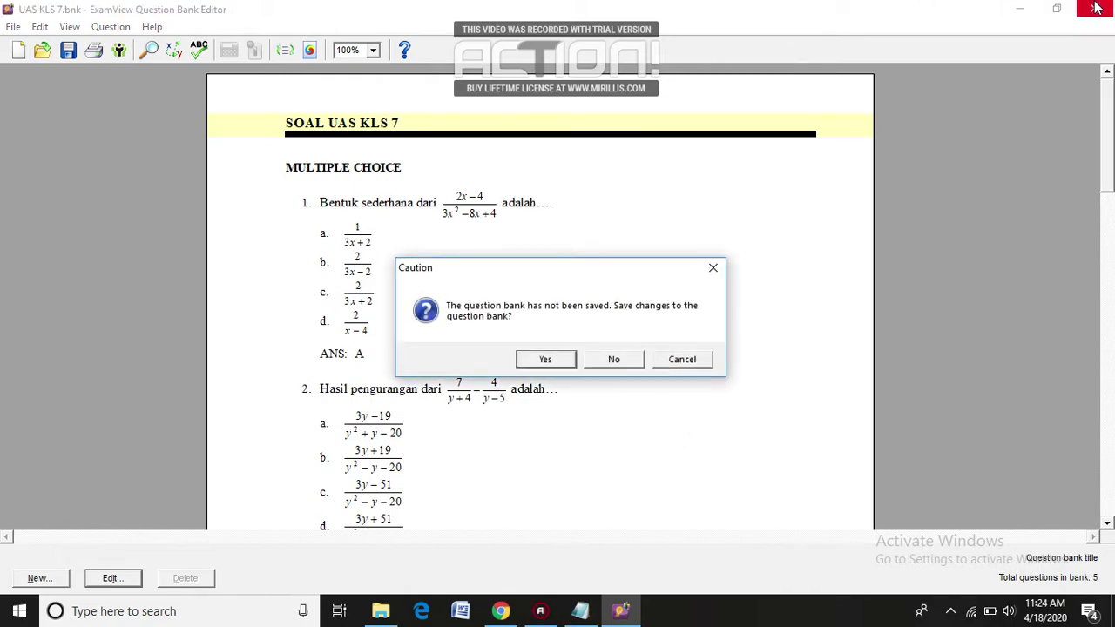
pyautogui.click(545, 361)
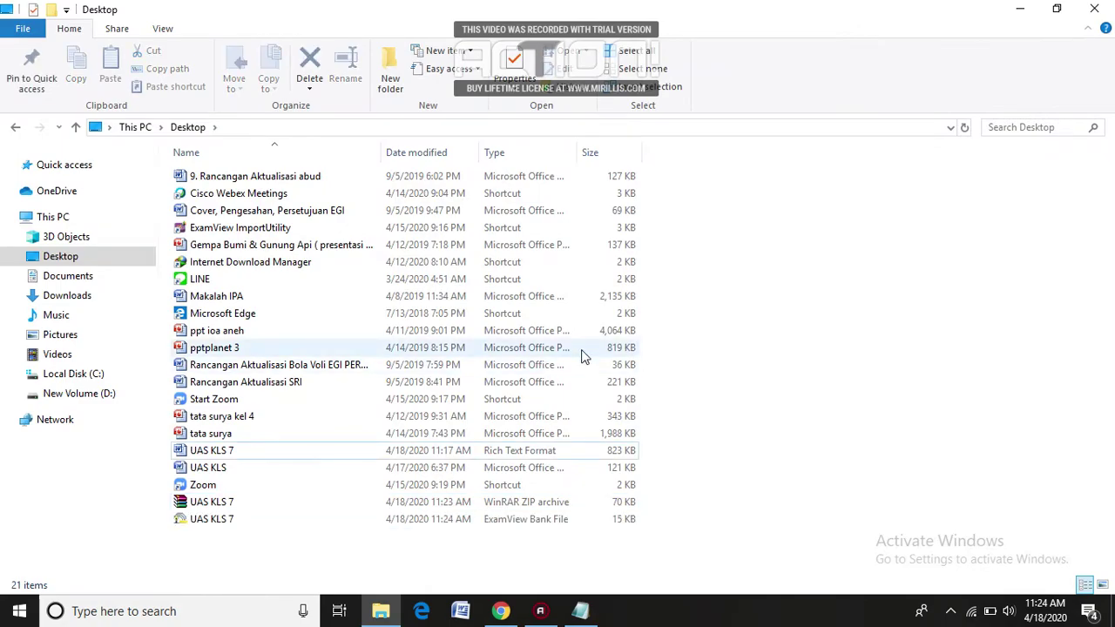
pyautogui.click(267, 450)
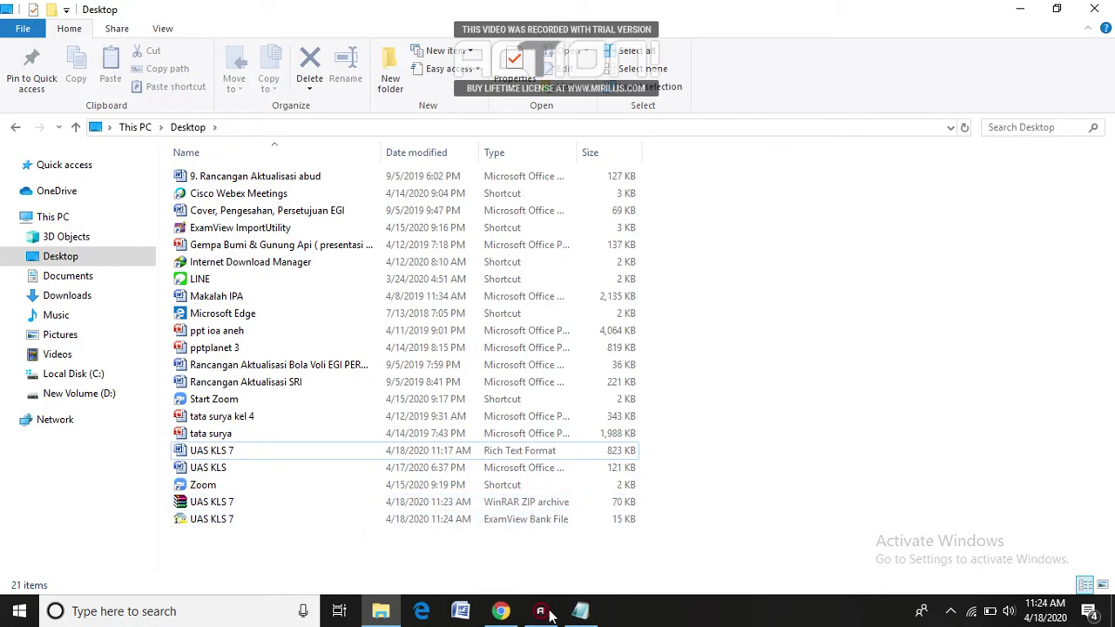
# - Switch to Schoology in Chrome and sign in with the teacher's account e-mail and password
pyautogui.click(501, 614)
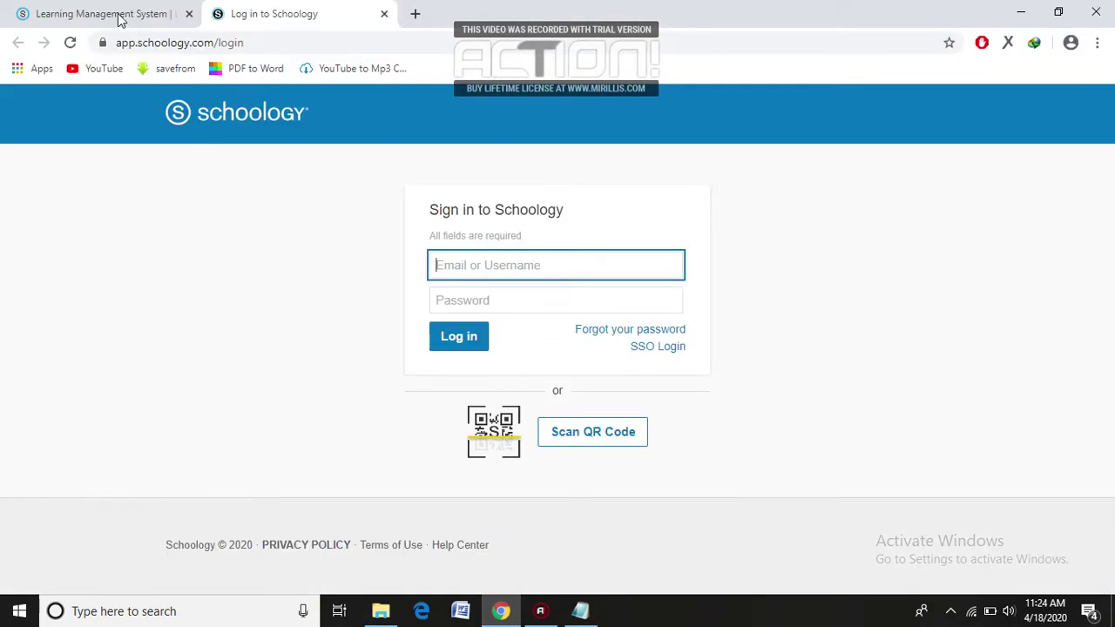
pyautogui.click(447, 271)
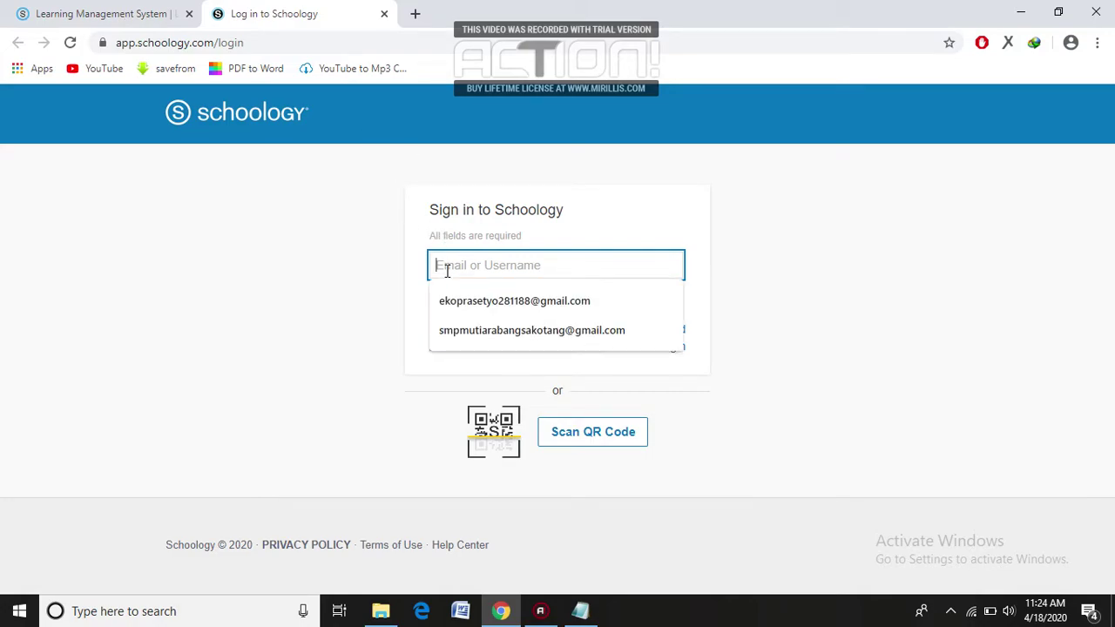
pyautogui.click(476, 305)
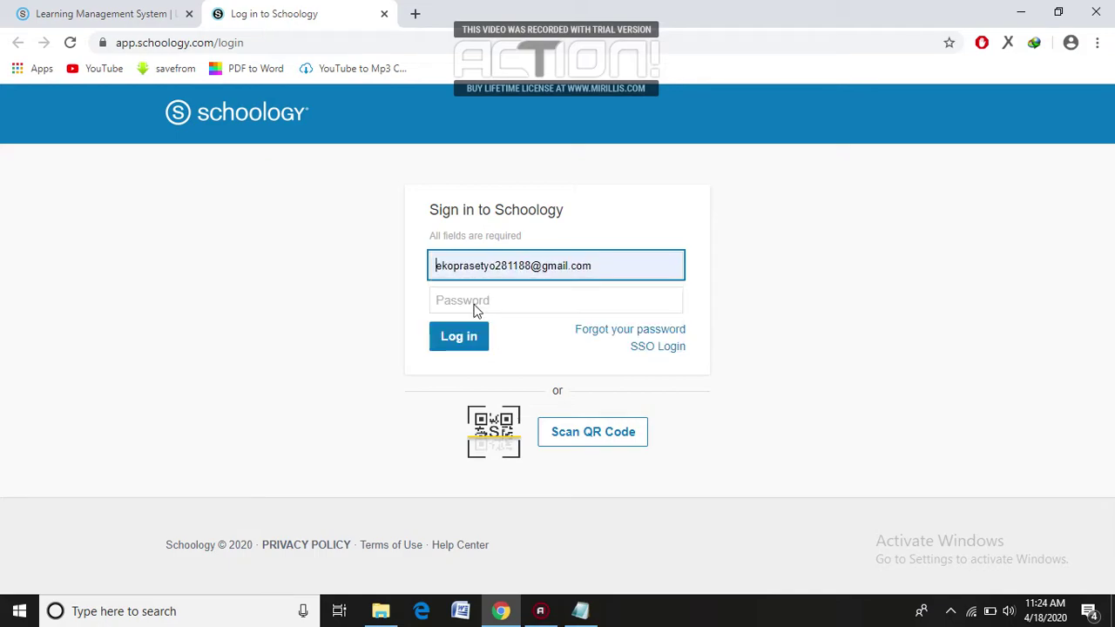
pyautogui.click(472, 302)
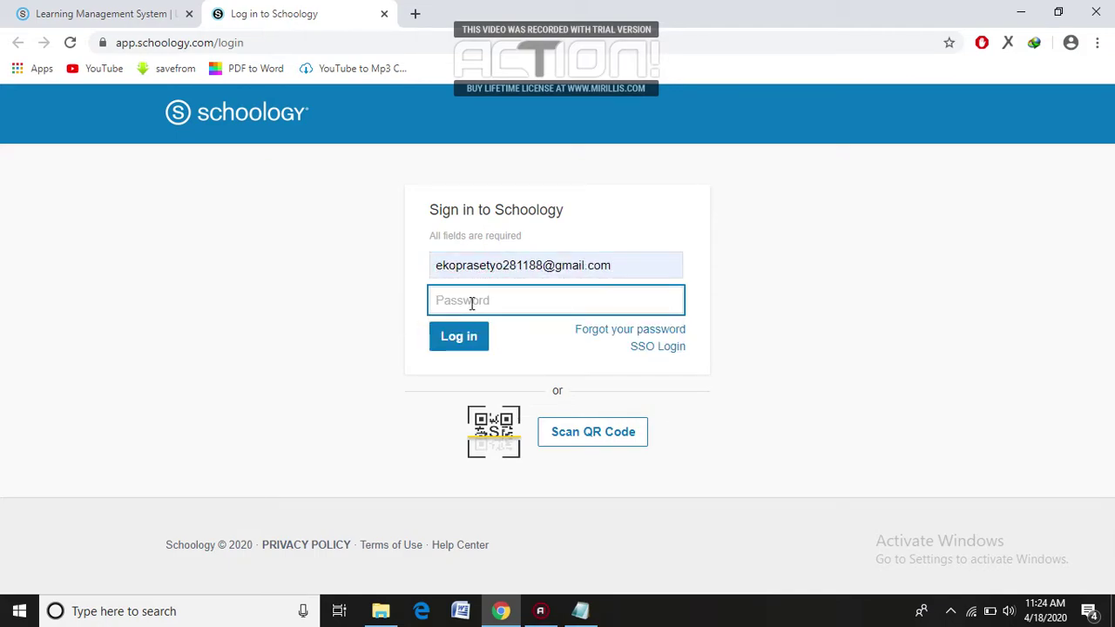
pyautogui.write('•')
pyautogui.press('Return')
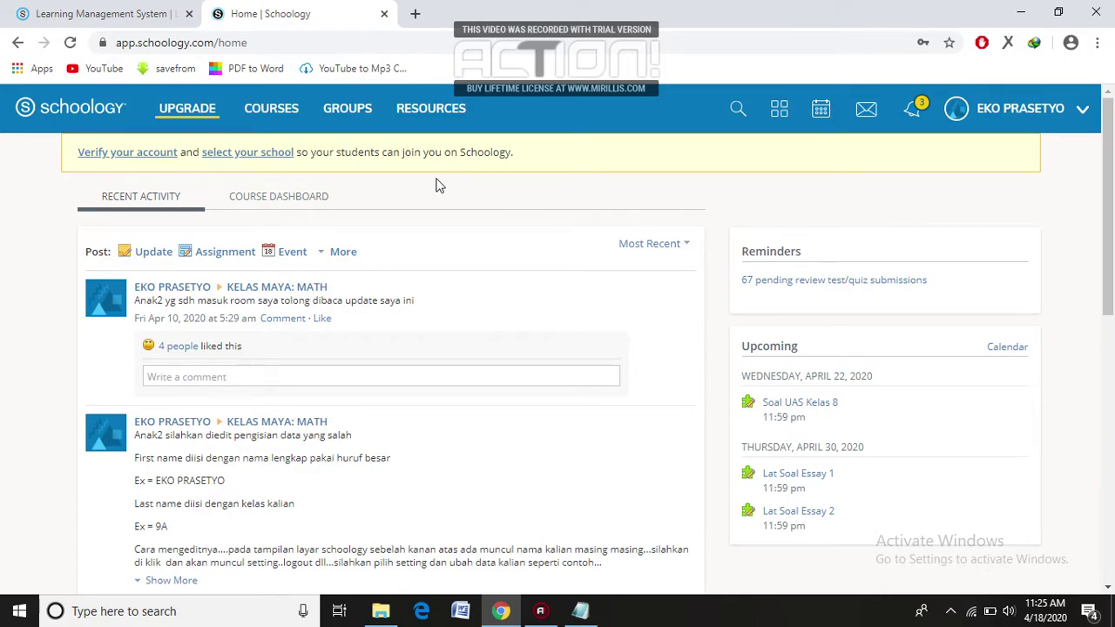
# - Open the KELAS MAYA: MATH course and start a new test/quiz in its materials
pyautogui.click(270, 118)
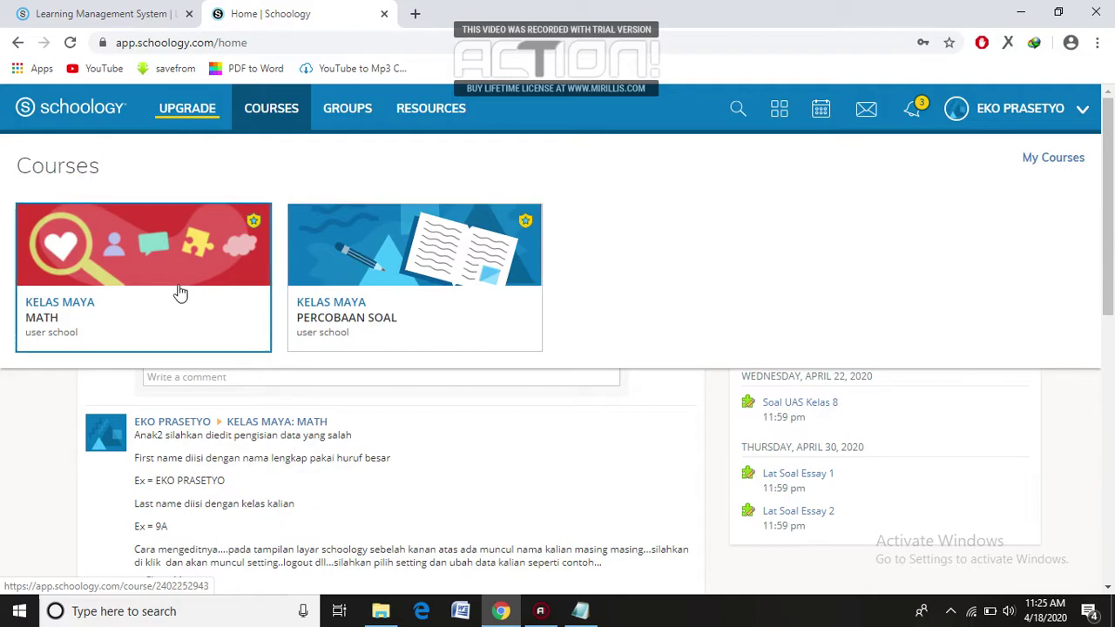
pyautogui.click(142, 255)
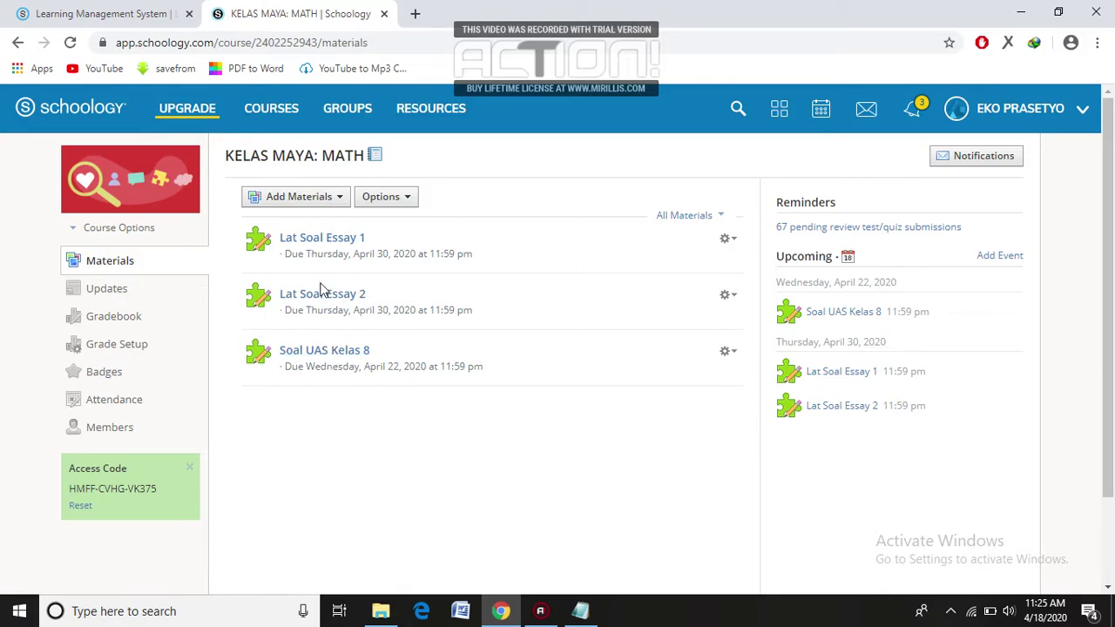
pyautogui.click(339, 199)
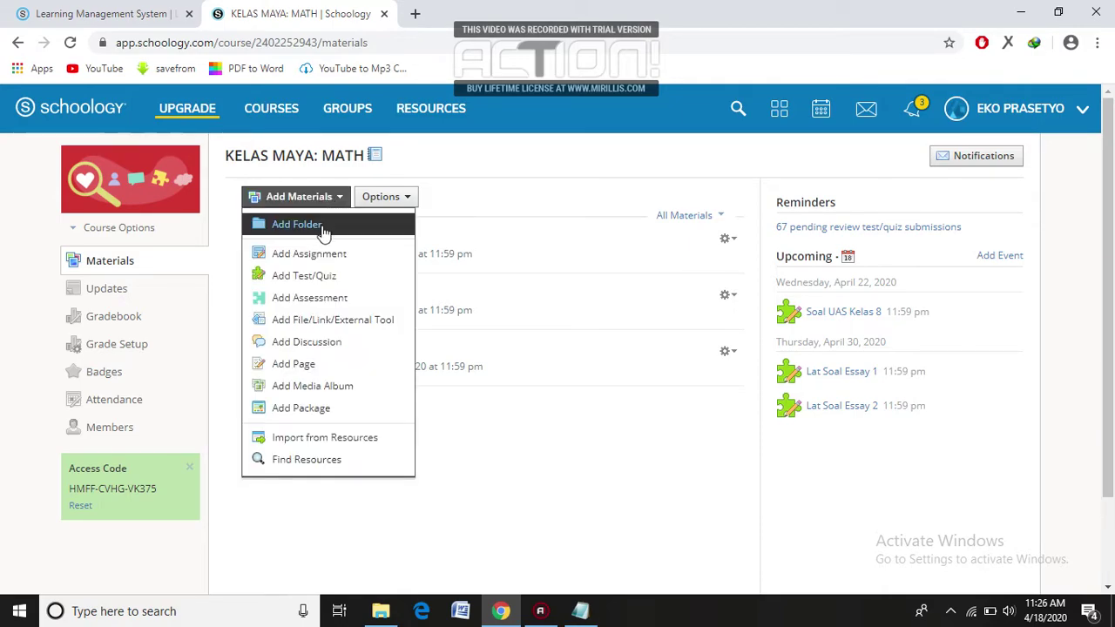
pyautogui.click(309, 279)
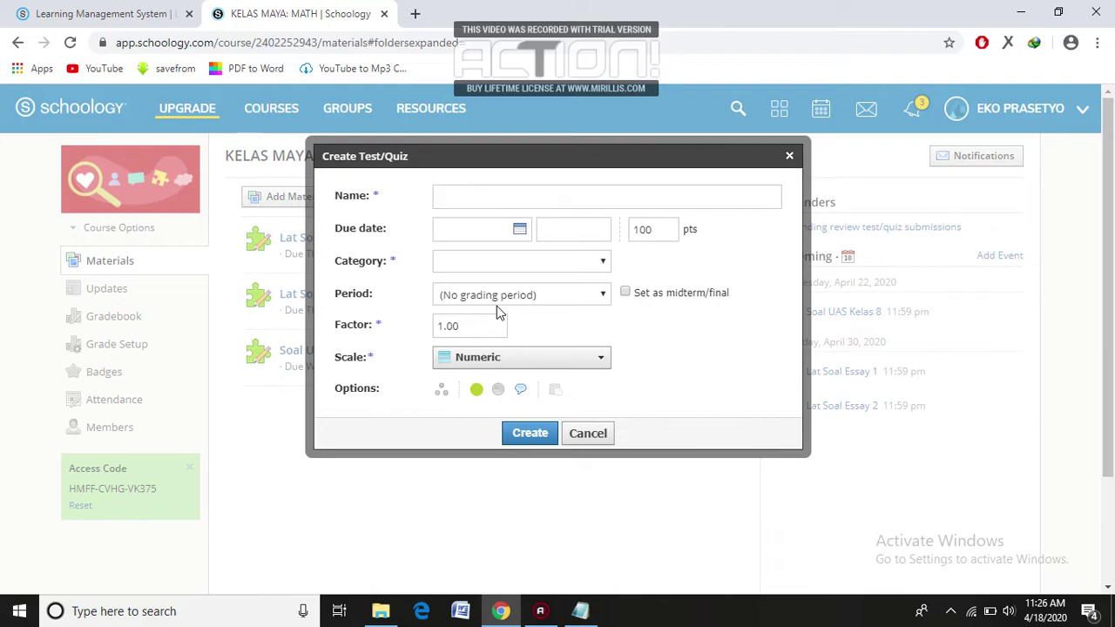
# - Name the new test UAS Kelas 7 and set its due date to 4/21/20
pyautogui.write('uas')
pyautogui.hotkey('ctrl', 'a')
pyautogui.press('BackSpace')
pyautogui.write('UAS Kelas 7')
pyautogui.click(499, 235)
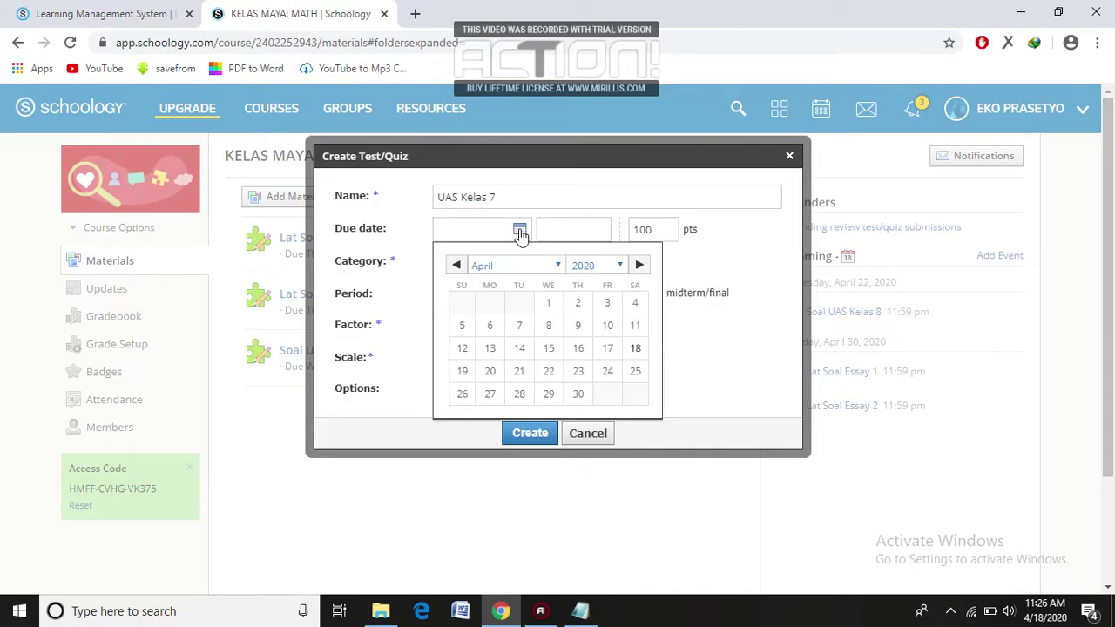
pyautogui.click(519, 373)
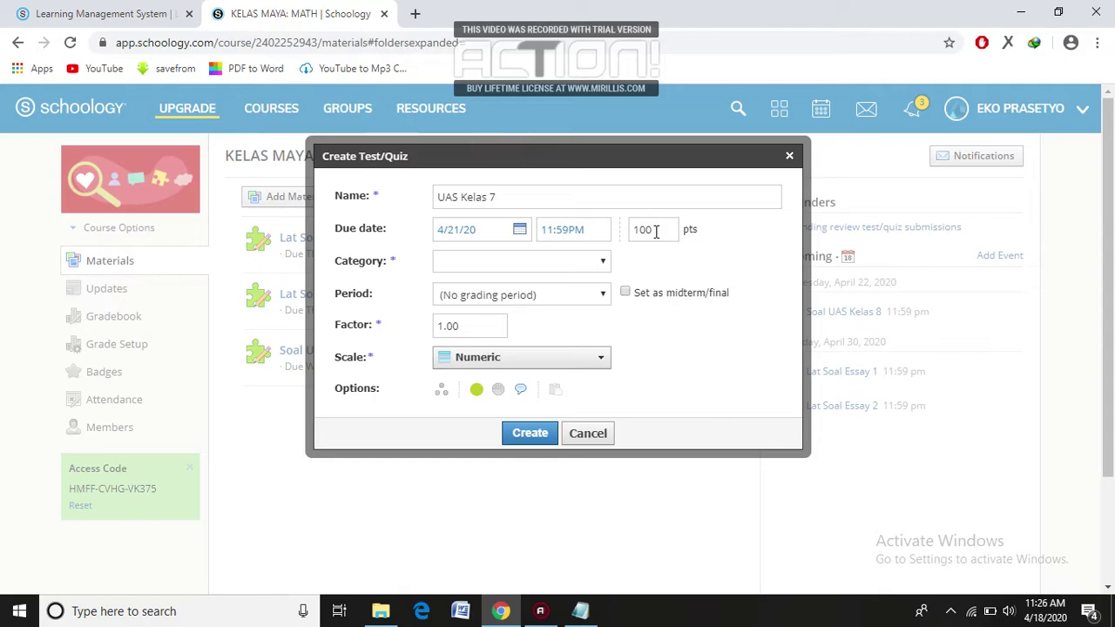
# - Set the test's category to Ungraded, switch it to unpublished, and create it
pyautogui.click(605, 264)
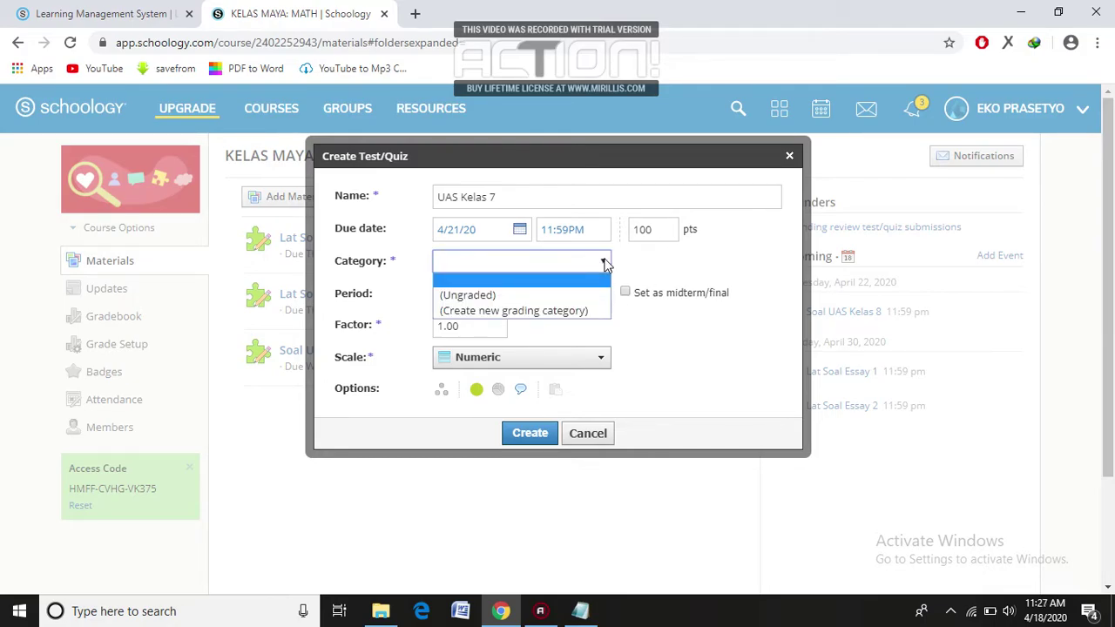
pyautogui.click(462, 296)
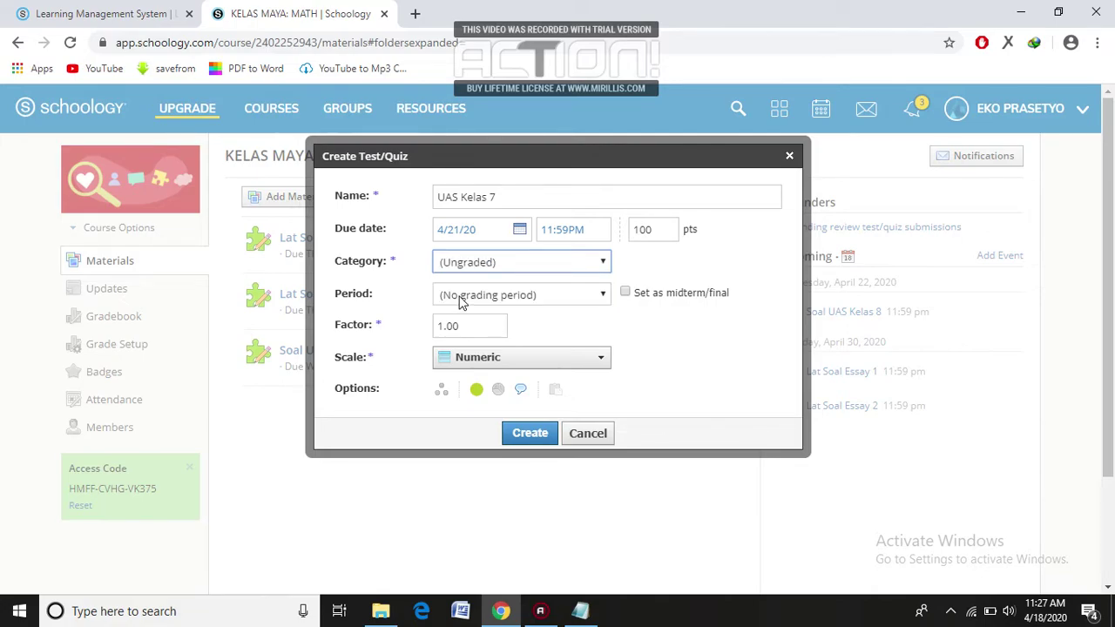
pyautogui.click(476, 391)
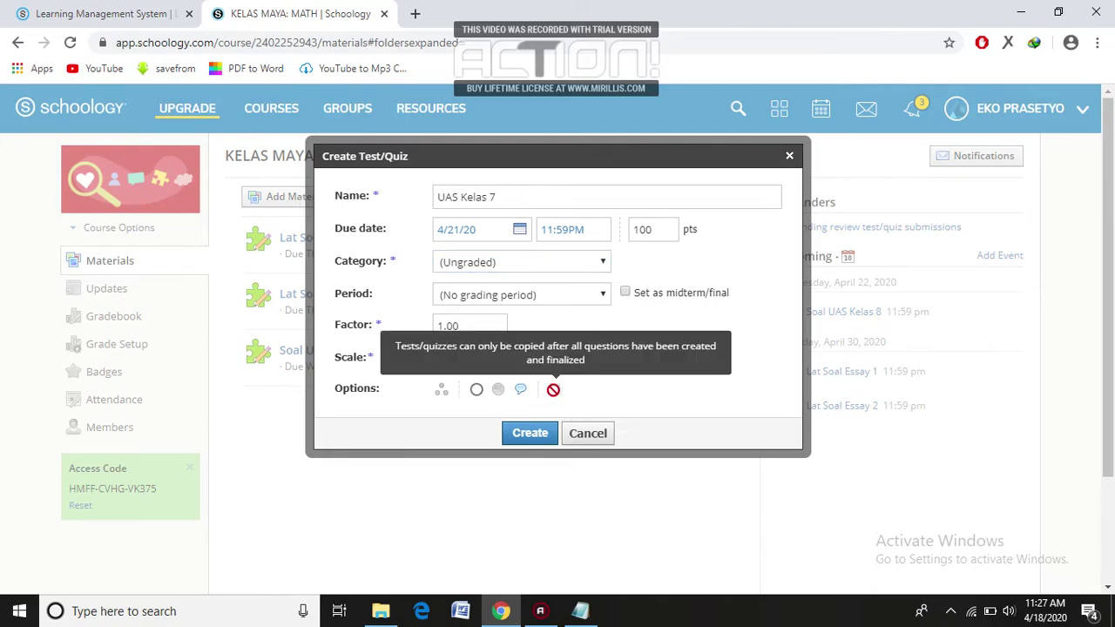
pyautogui.click(529, 434)
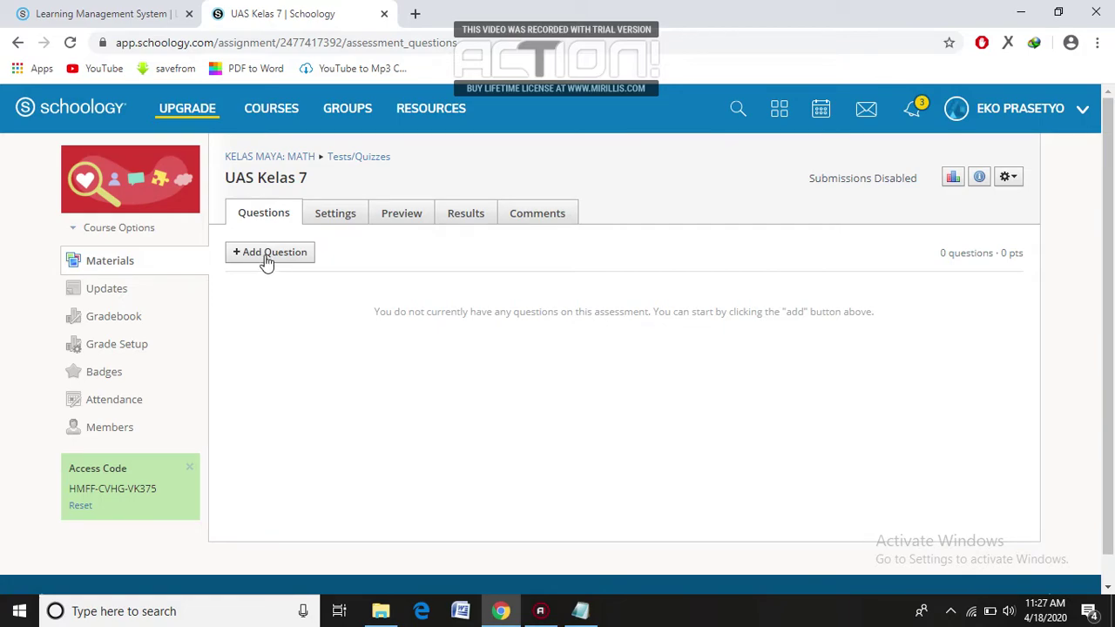
# - Start a test/quiz question import for UAS Kelas 7, choosing Blackboard 7.1 - 9.0 as the source format
pyautogui.click(268, 258)
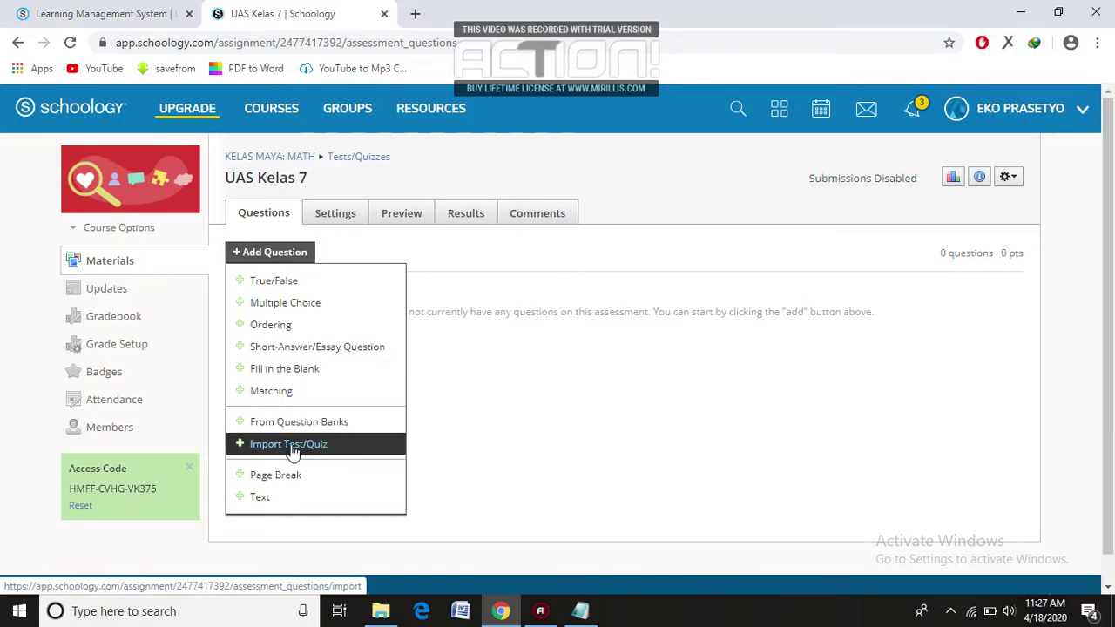
pyautogui.click(291, 449)
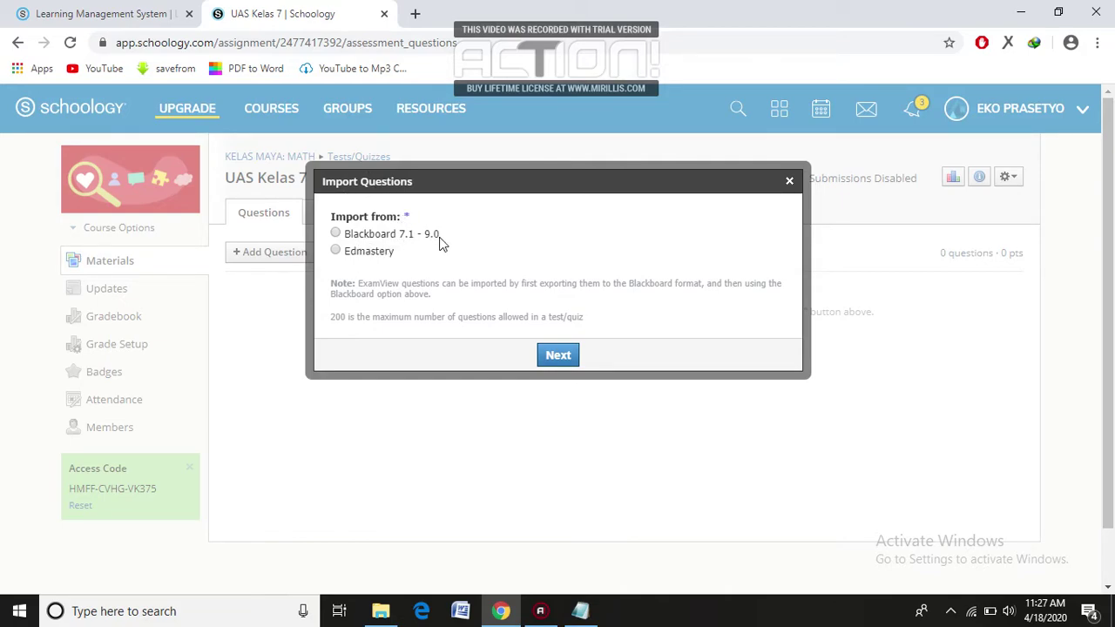
pyautogui.click(336, 233)
pyautogui.click(557, 353)
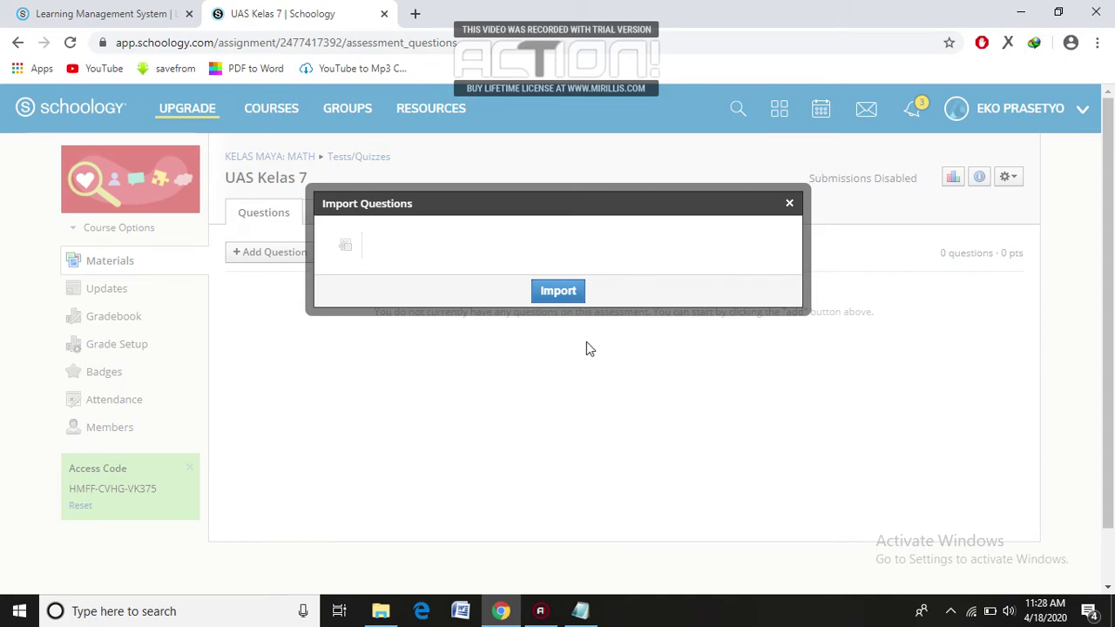
# - Import the questions from UAS KLS 7.zip on the Desktop and look through the resulting question list
pyautogui.click(346, 249)
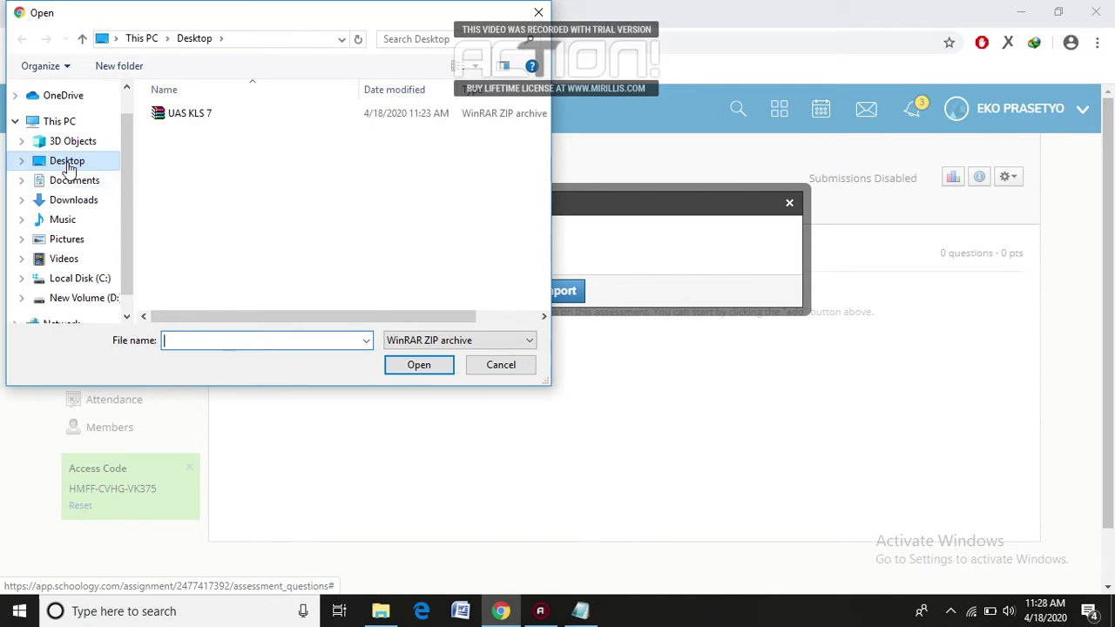
pyautogui.click(200, 116)
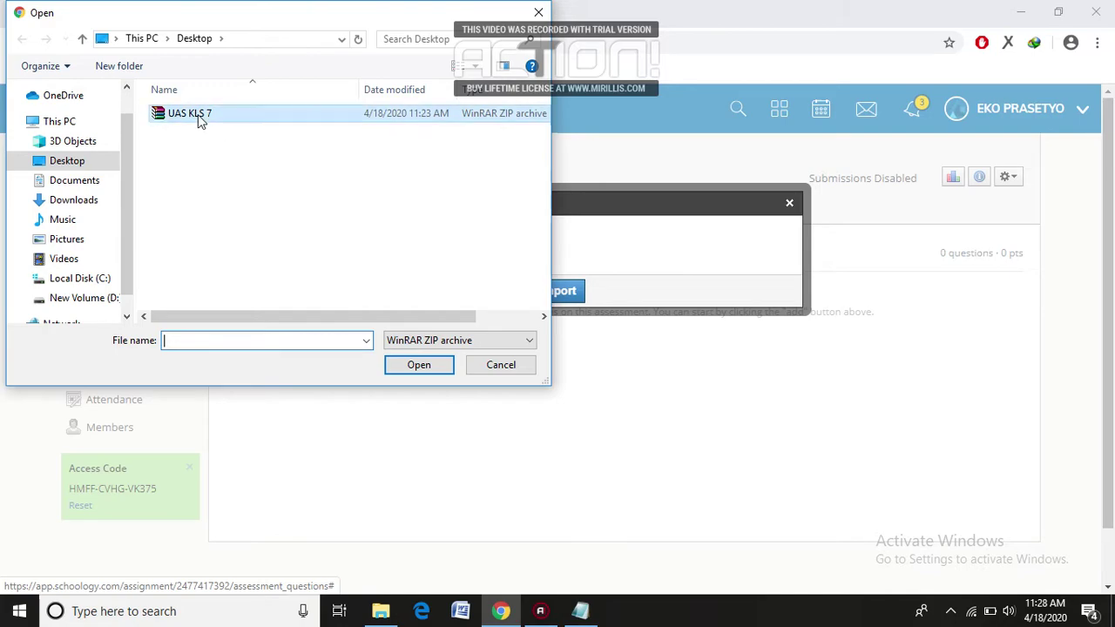
pyautogui.click(419, 366)
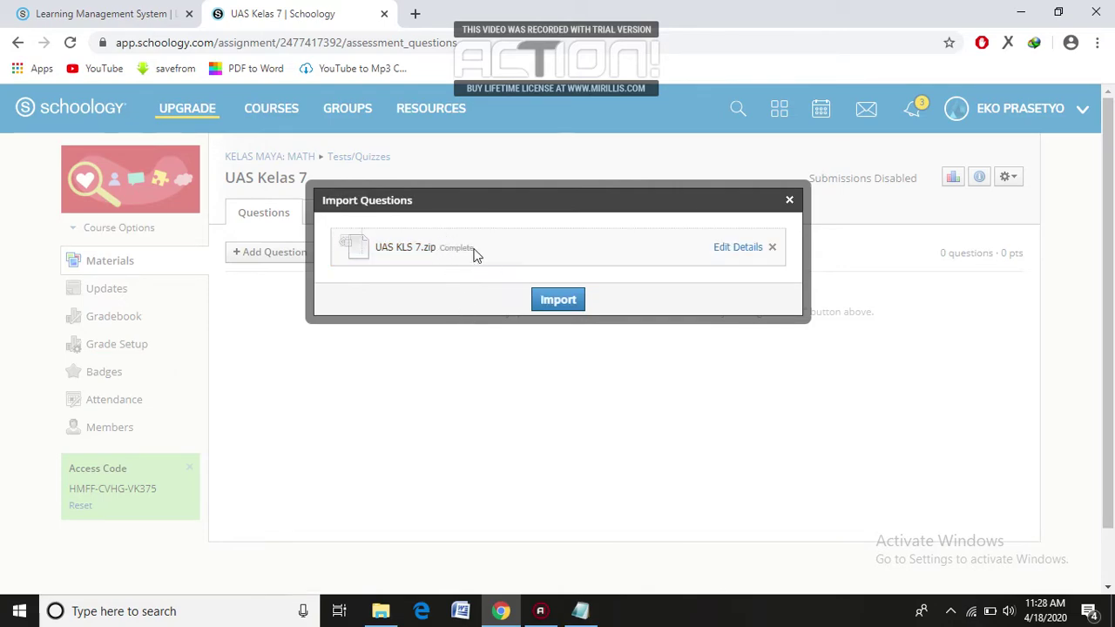
pyautogui.moveTo(445, 244); pyautogui.dragTo(488, 253)
pyautogui.click(557, 302)
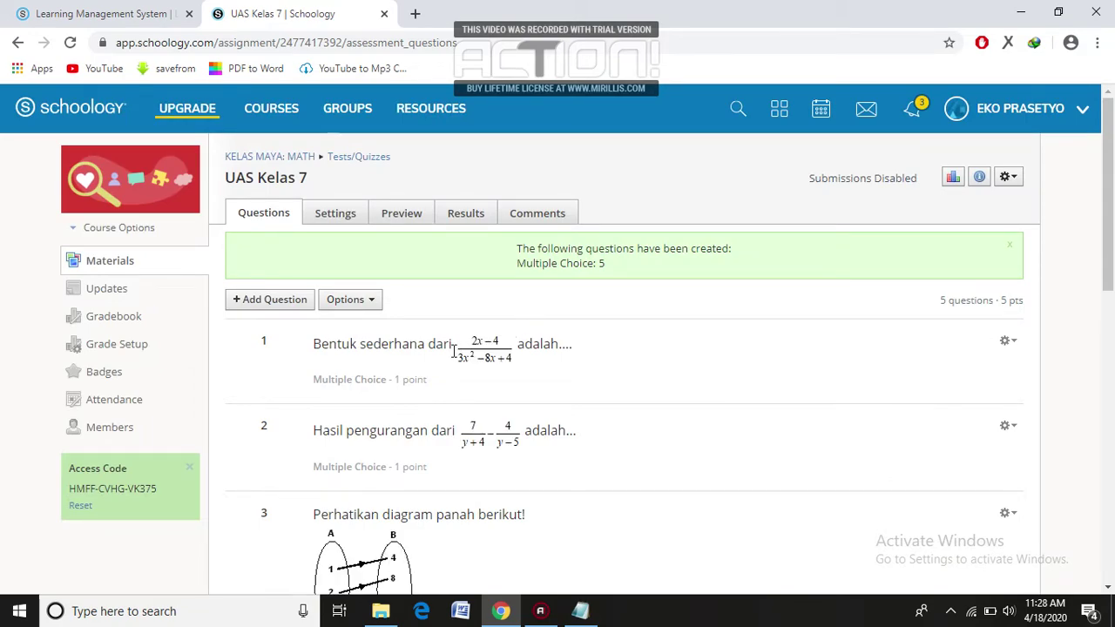
pyautogui.scroll(-3, 454, 350)
pyautogui.scroll(-6, 454, 362)
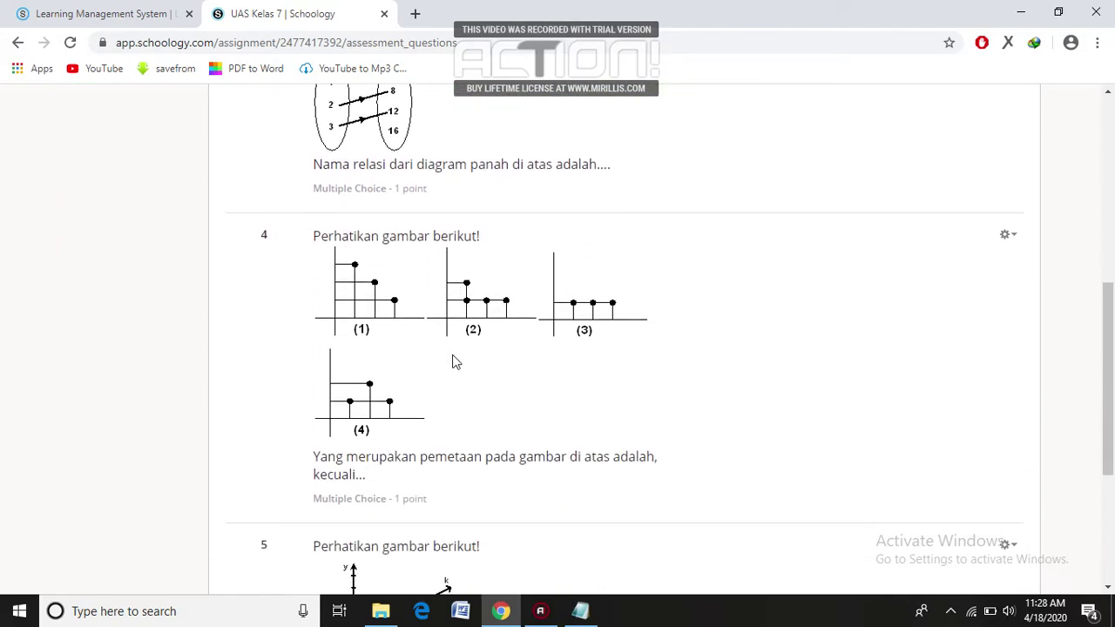
pyautogui.scroll(9, 454, 362)
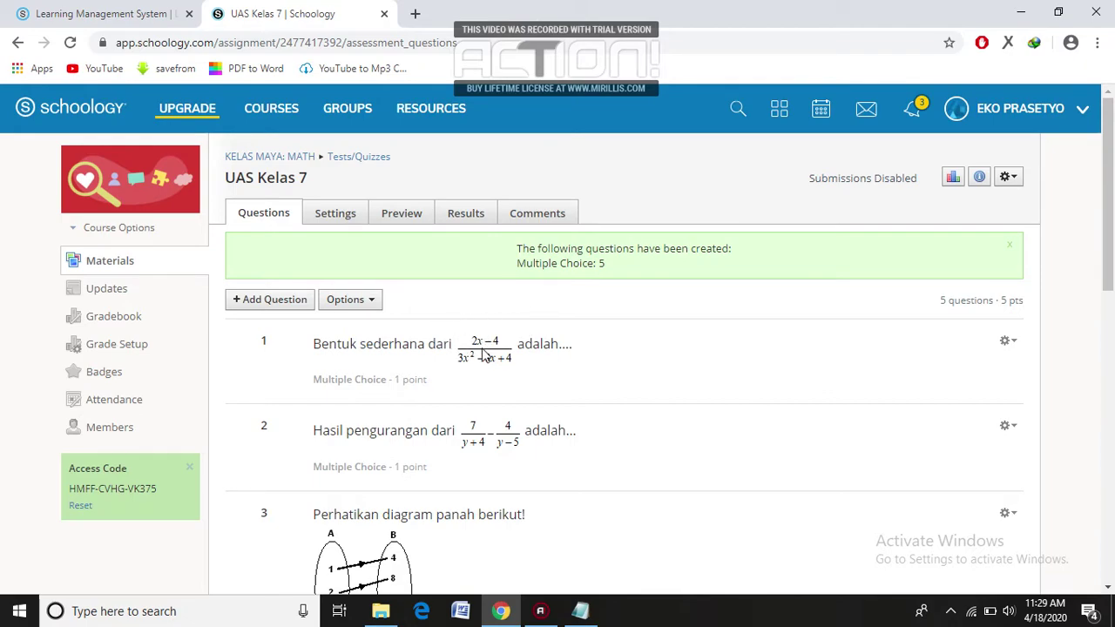
# - Edit the first multiple choice question, set its grading to 20 points, and save it
pyautogui.click(1008, 344)
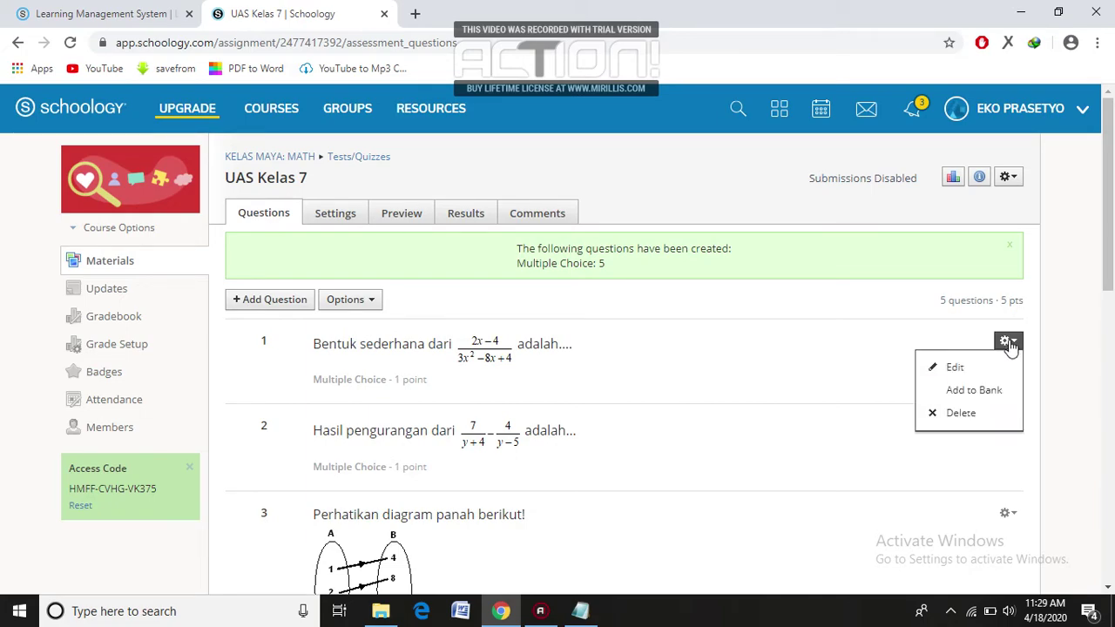
pyautogui.click(942, 367)
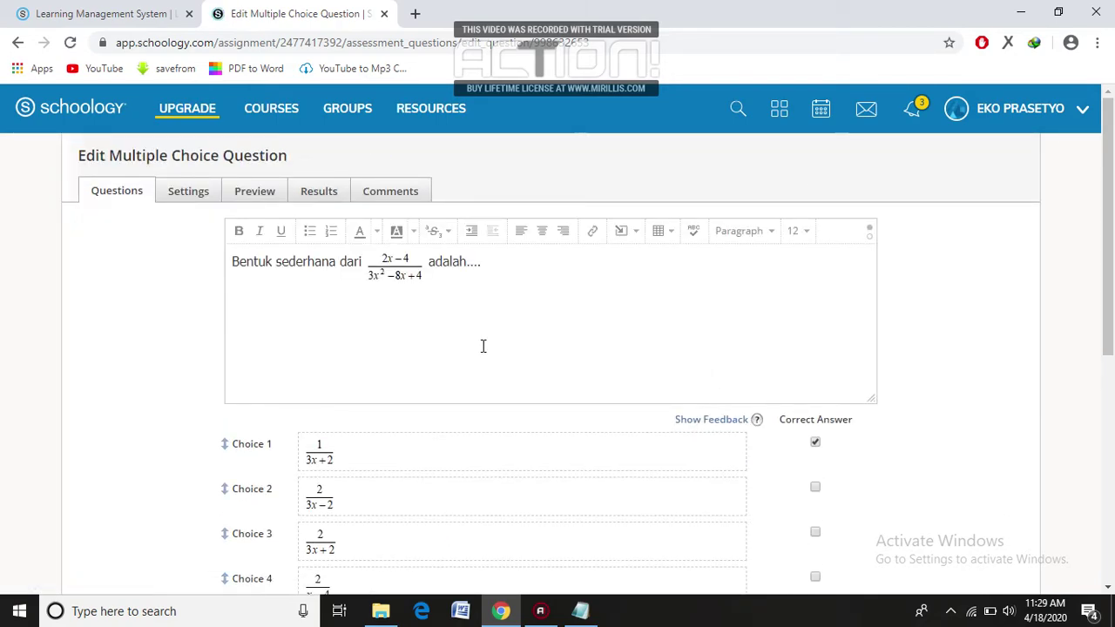
pyautogui.scroll(-3, 404, 316)
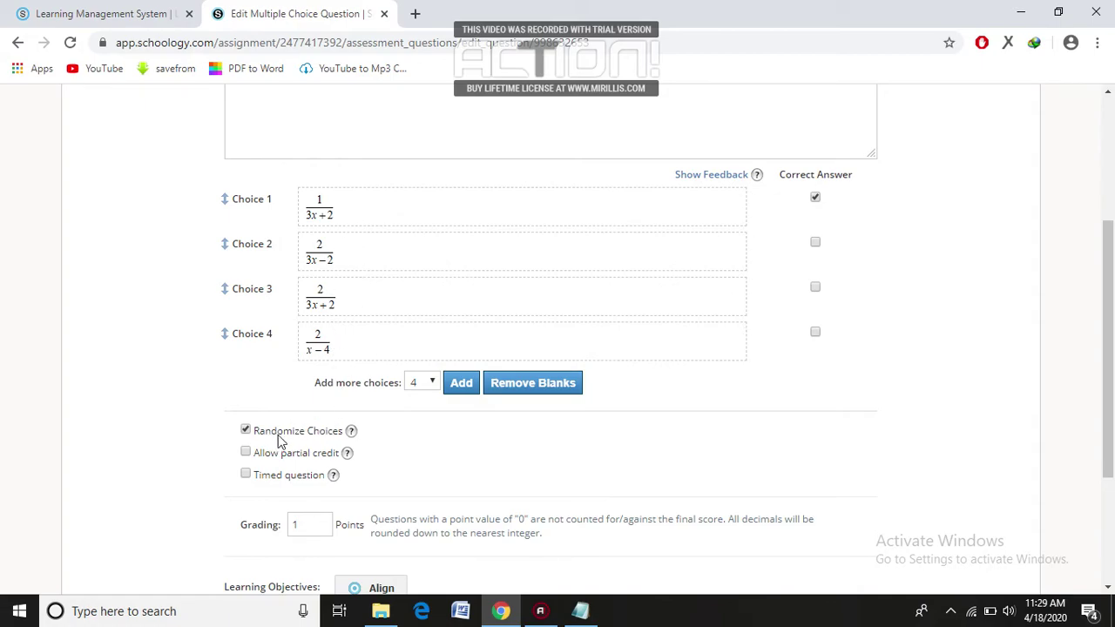
pyautogui.scroll(-2, 326, 437)
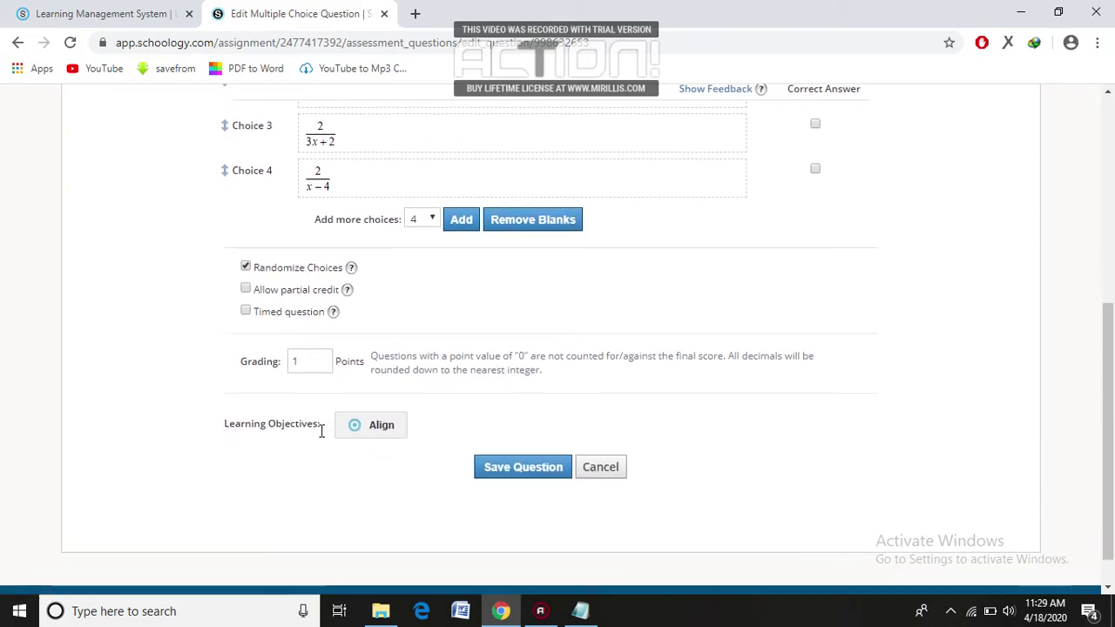
pyautogui.click(307, 362)
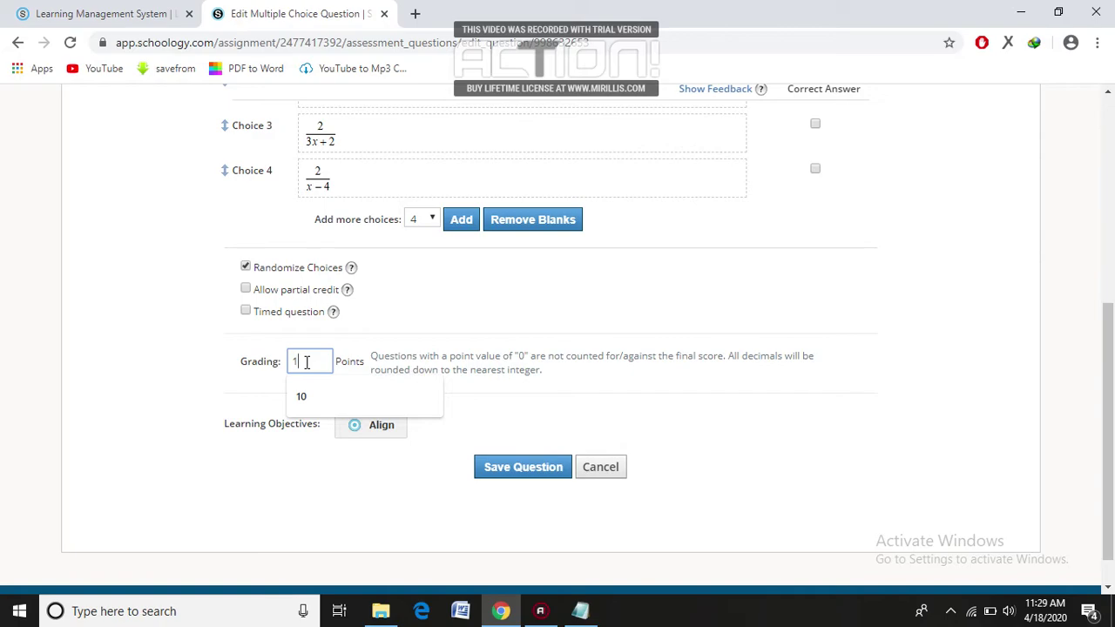
pyautogui.press('BackSpace')
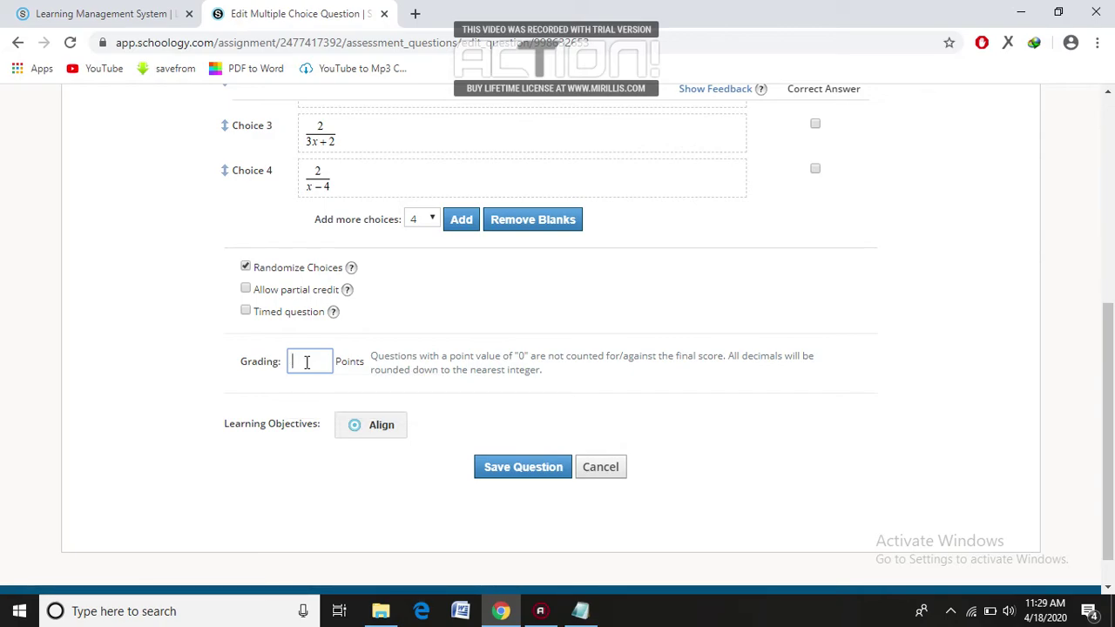
pyautogui.write('20')
pyautogui.click(525, 471)
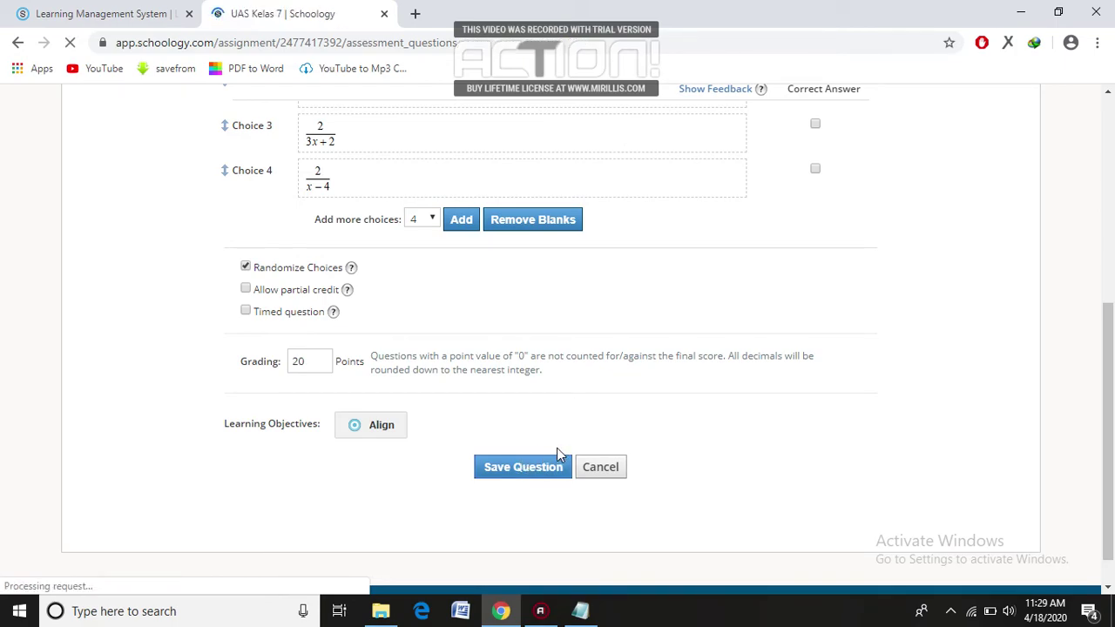
# - Edit question 2, the subtraction of algebraic fractions, set its grading to 20 points, and save it
pyautogui.scroll(-2, 726, 455)
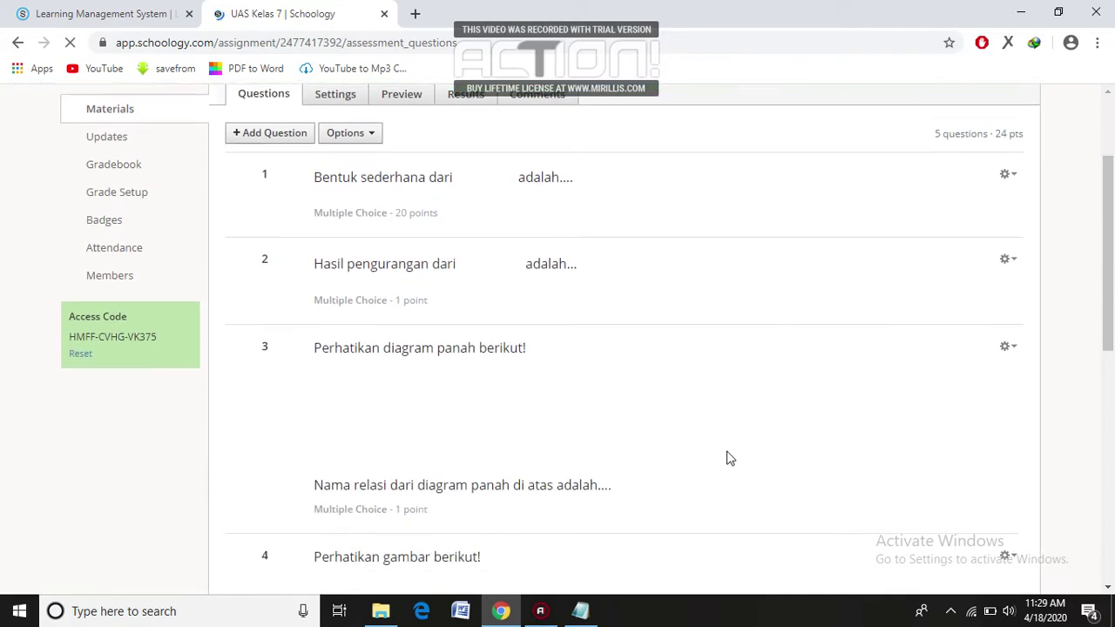
pyautogui.click(1009, 249)
pyautogui.click(955, 277)
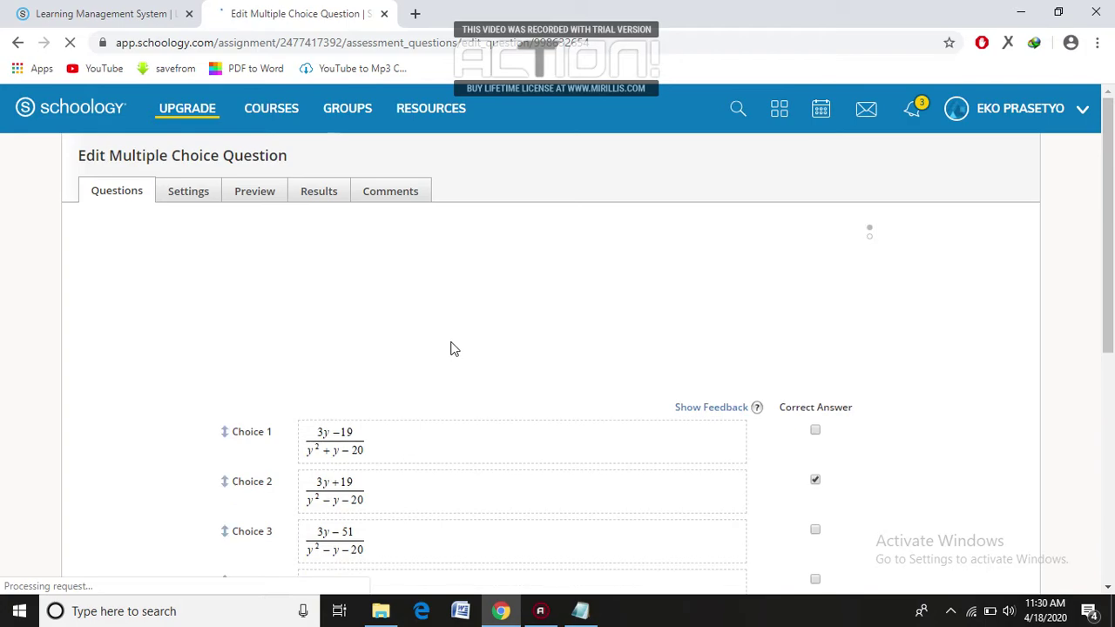
pyautogui.scroll(-5, 452, 342)
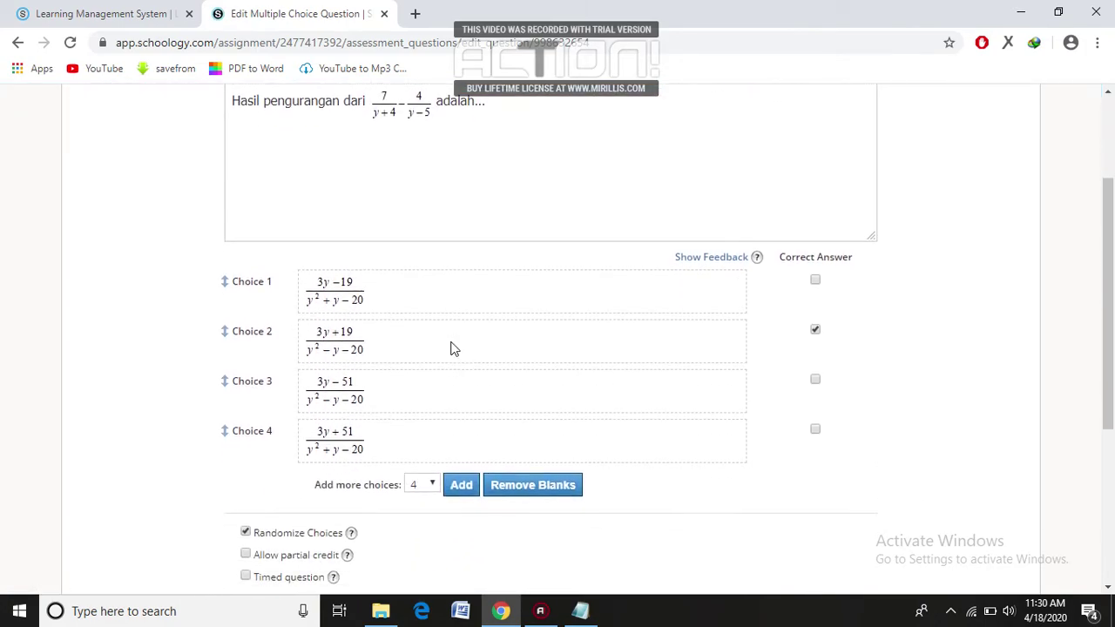
pyautogui.click(315, 324)
pyautogui.press('BackSpace')
pyautogui.write('20')
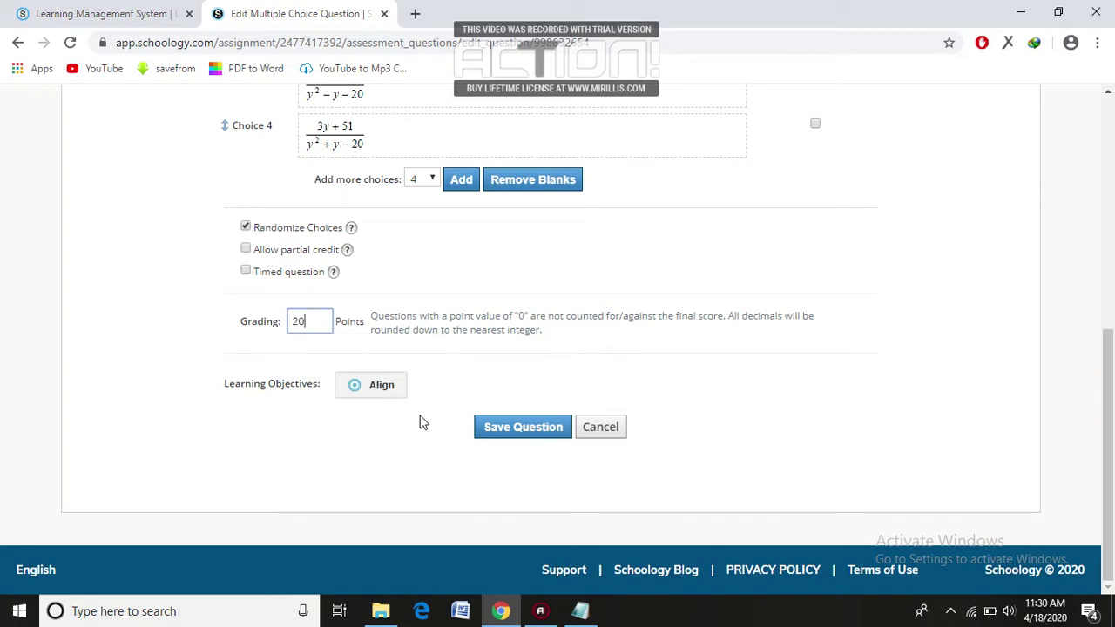
pyautogui.click(523, 429)
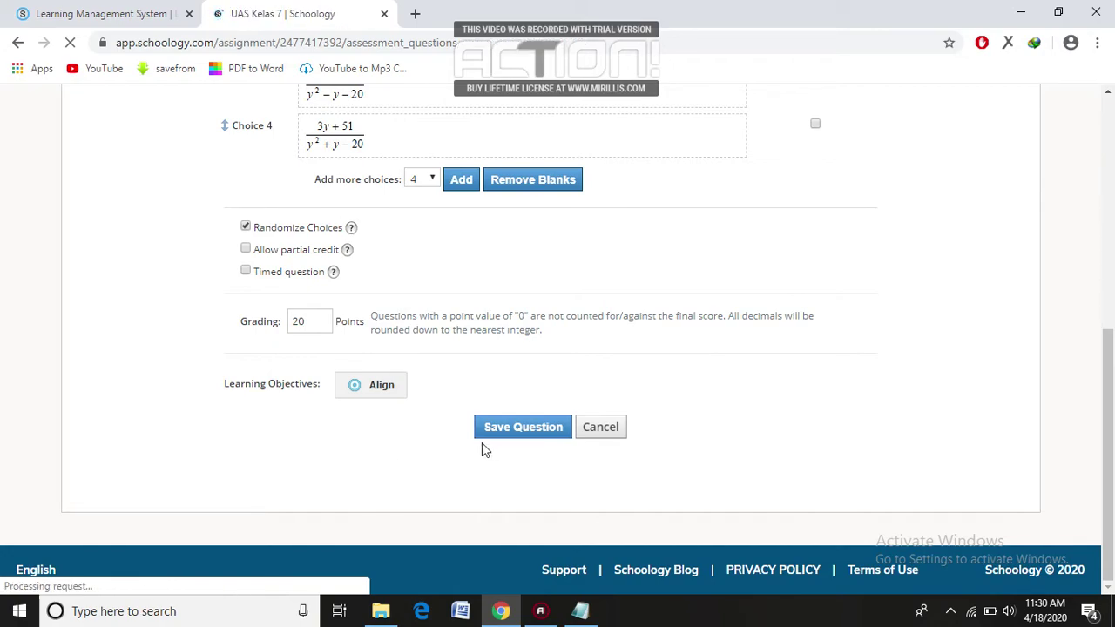
# - Edit question 3, about the arrow diagram relation, set its grading to 20 points, and save it
pyautogui.scroll(-3, 841, 393)
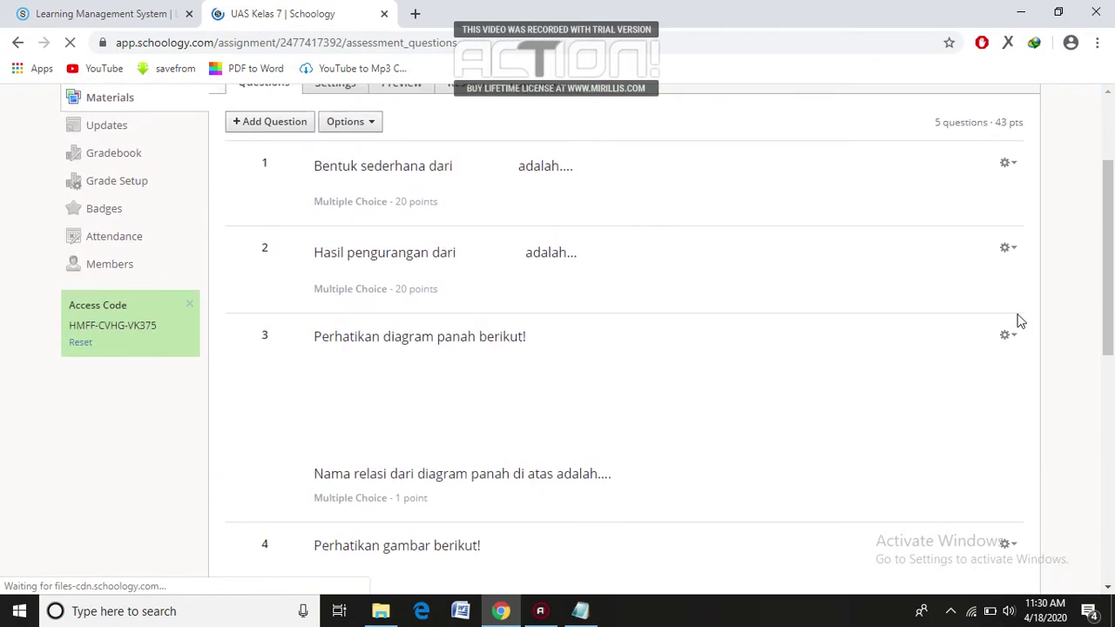
pyautogui.click(1007, 340)
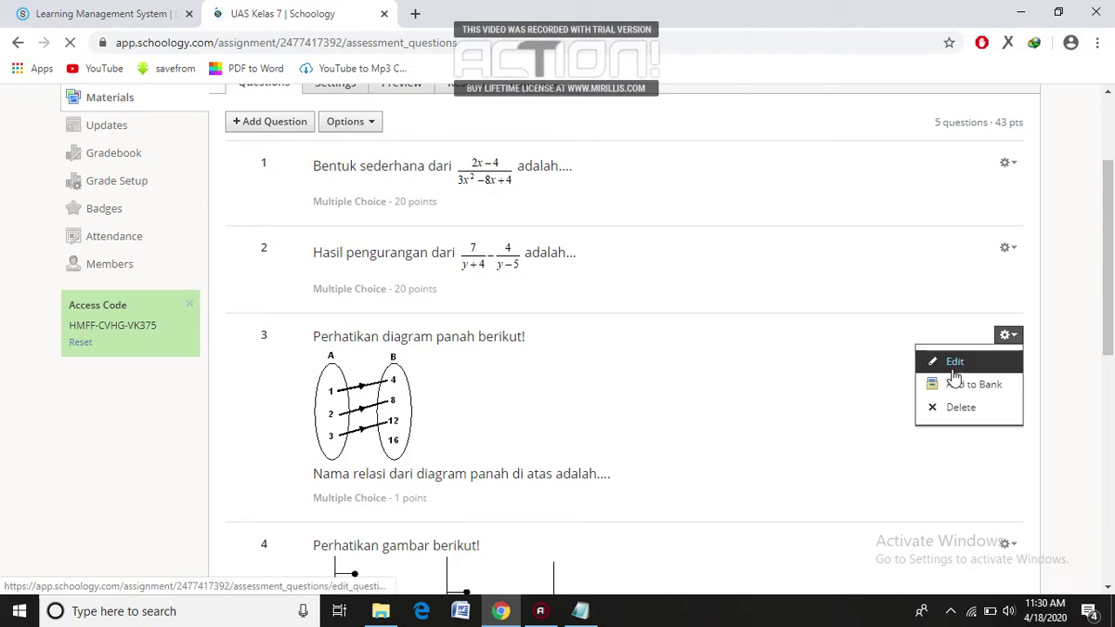
pyautogui.click(939, 366)
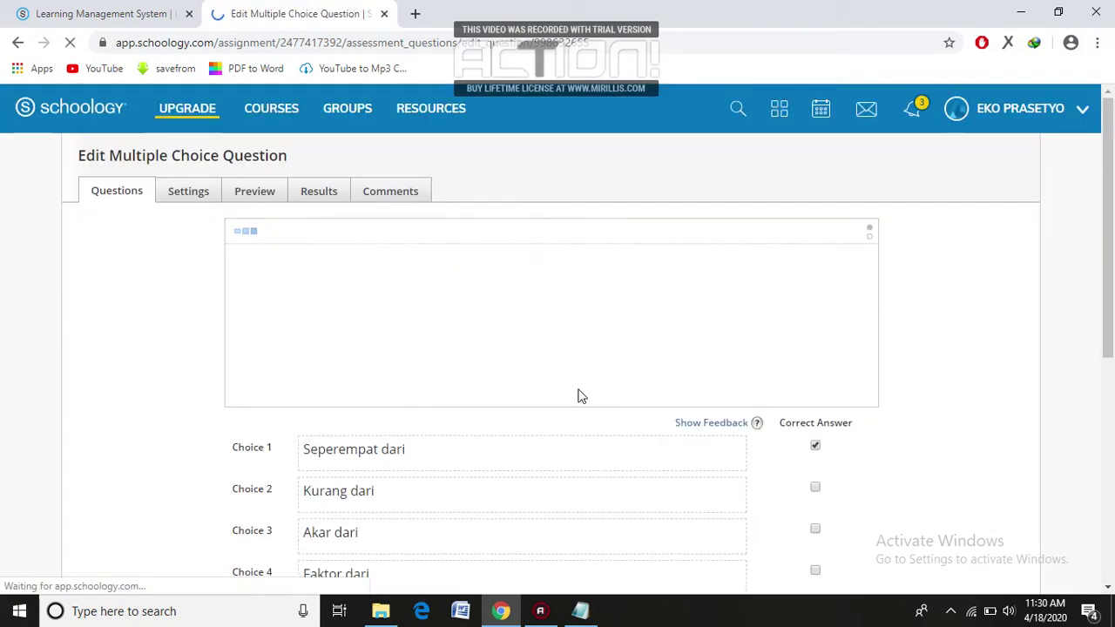
pyautogui.scroll(-4, 580, 393)
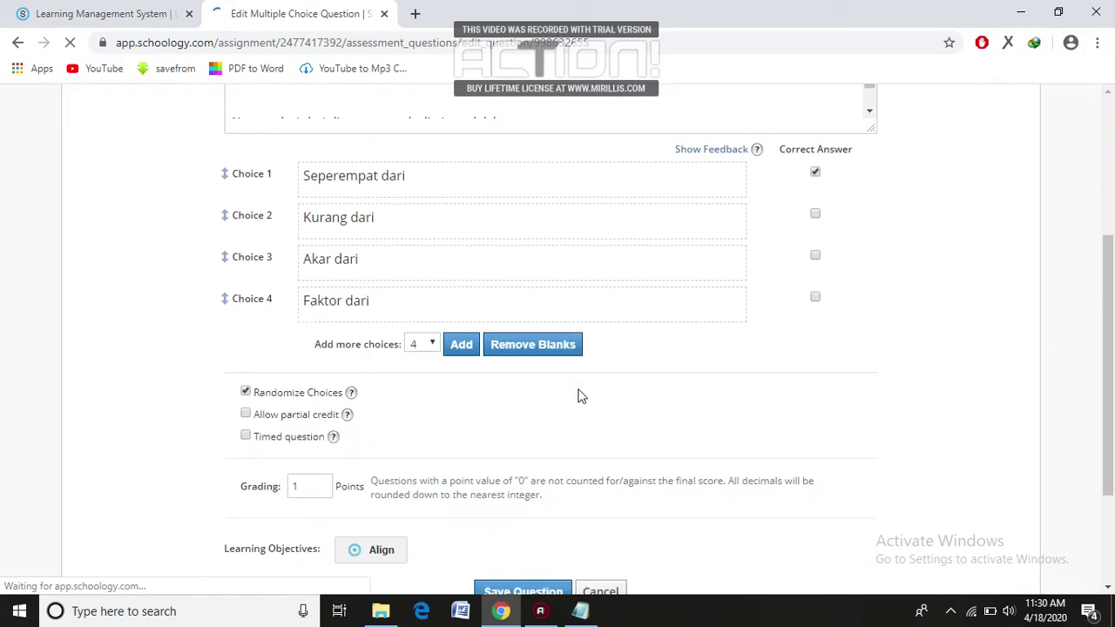
pyautogui.click(311, 430)
pyautogui.press('BackSpace')
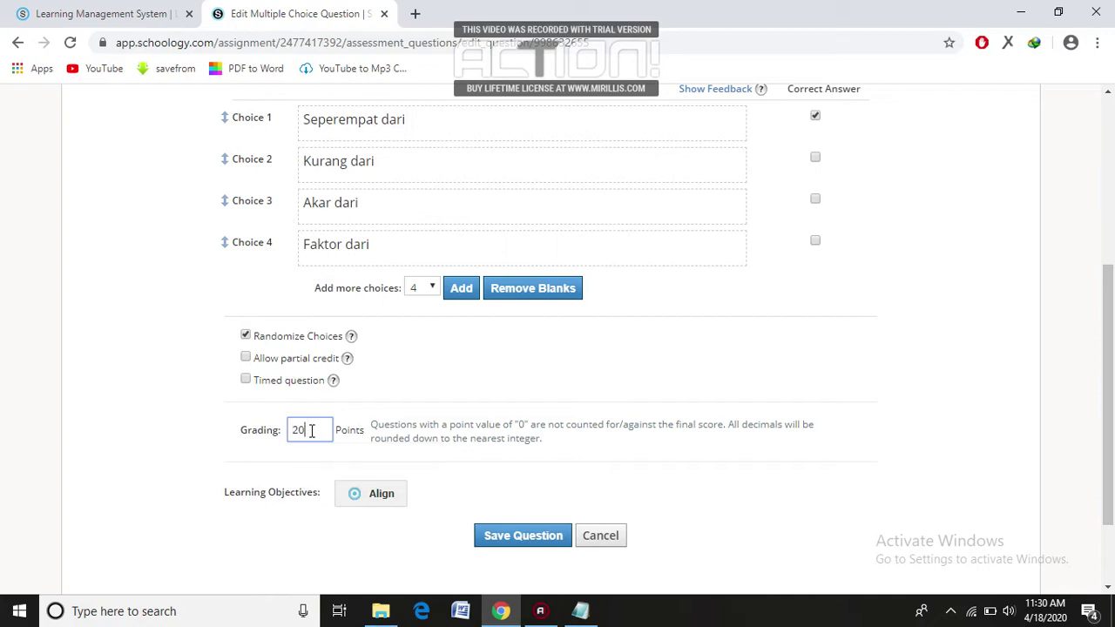
pyautogui.write('20')
pyautogui.scroll(-2, 332, 427)
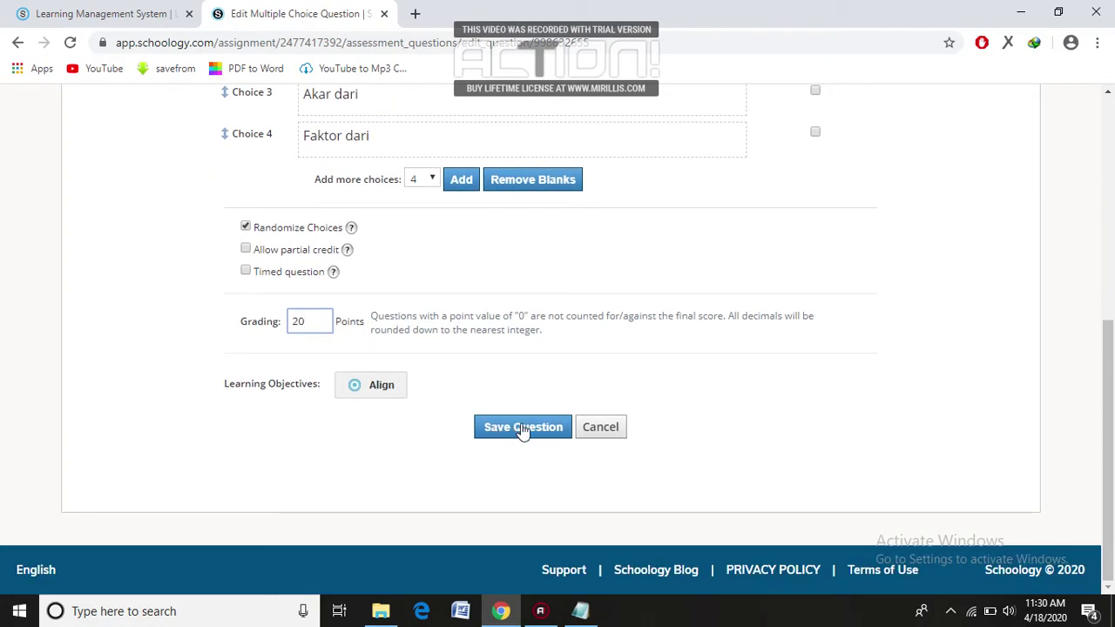
pyautogui.click(551, 427)
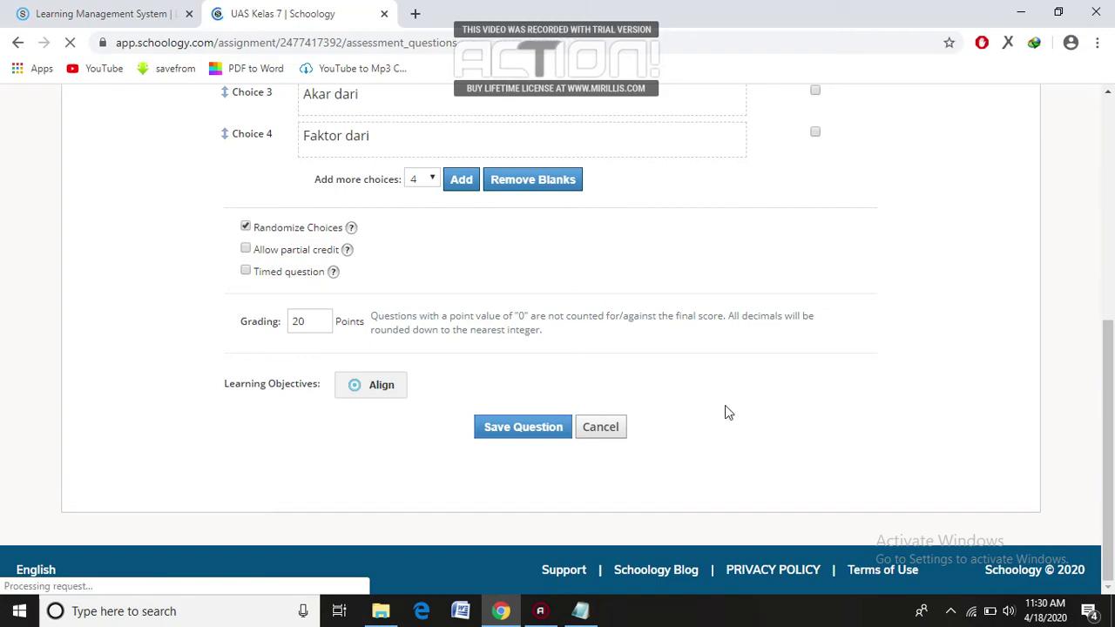
# - Edit question 4, about which graphs are mappings, set its grading to 20 points, and save it
pyautogui.scroll(-5, 728, 412)
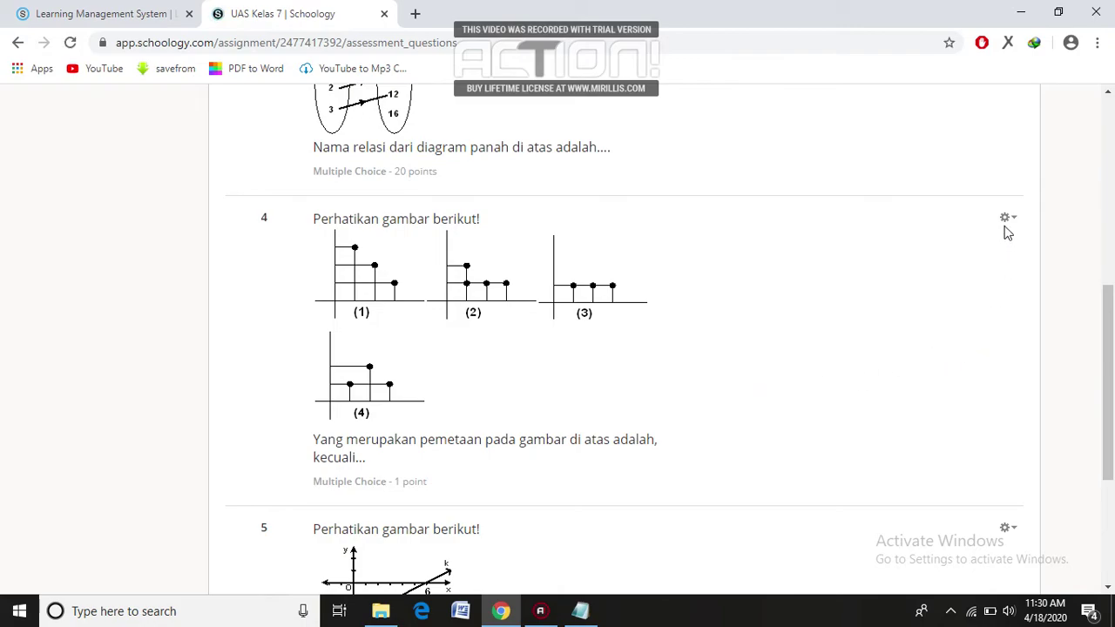
pyautogui.click(1008, 218)
pyautogui.click(953, 246)
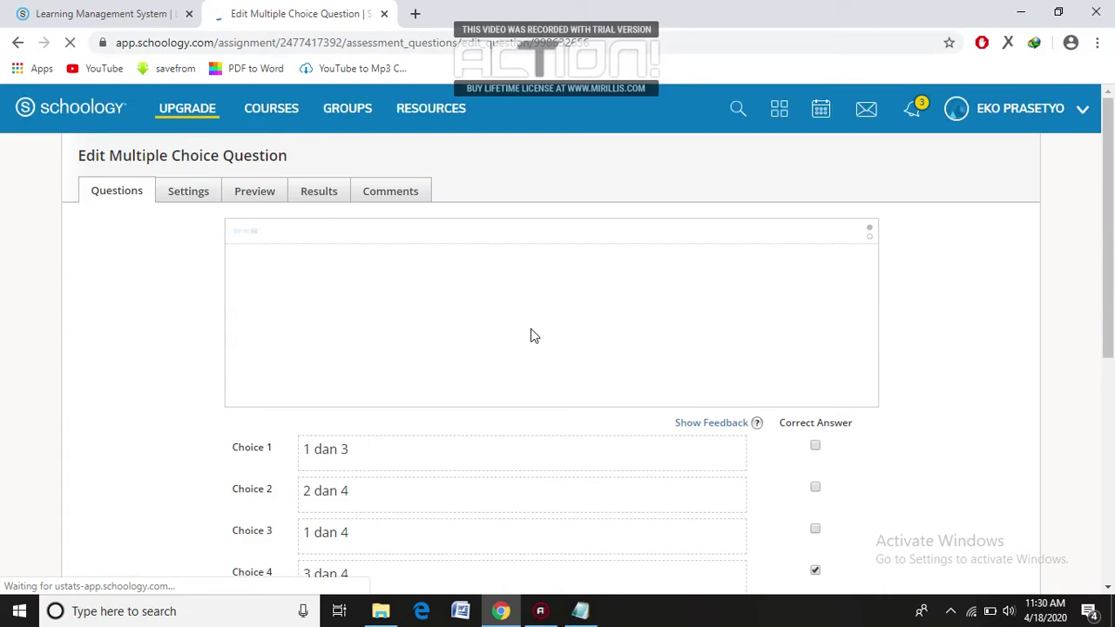
pyautogui.scroll(-6, 531, 333)
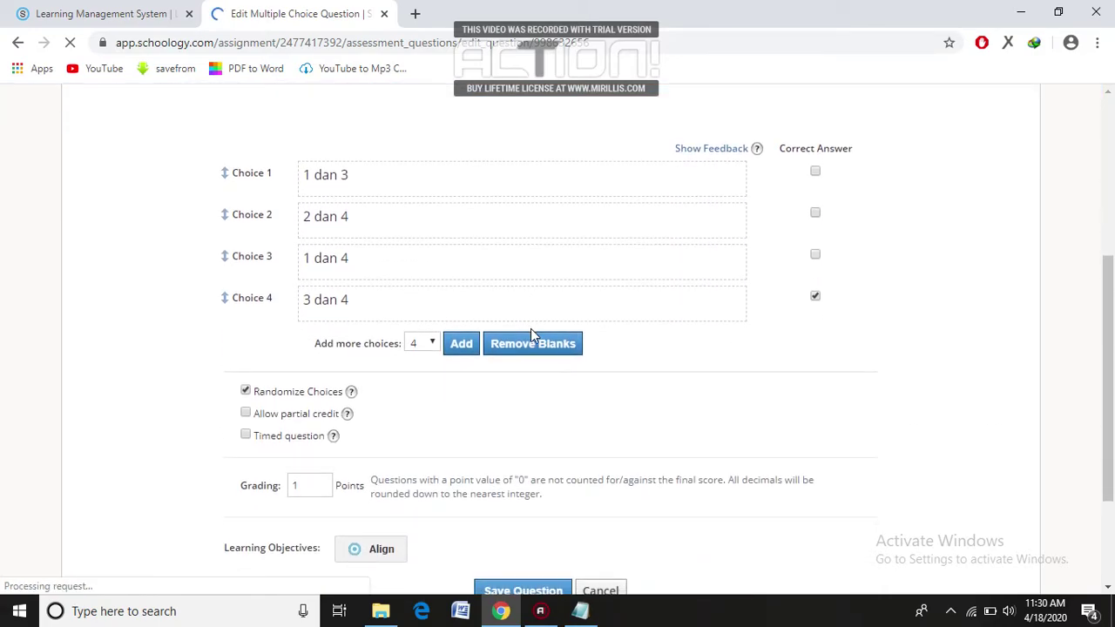
pyautogui.click(298, 320)
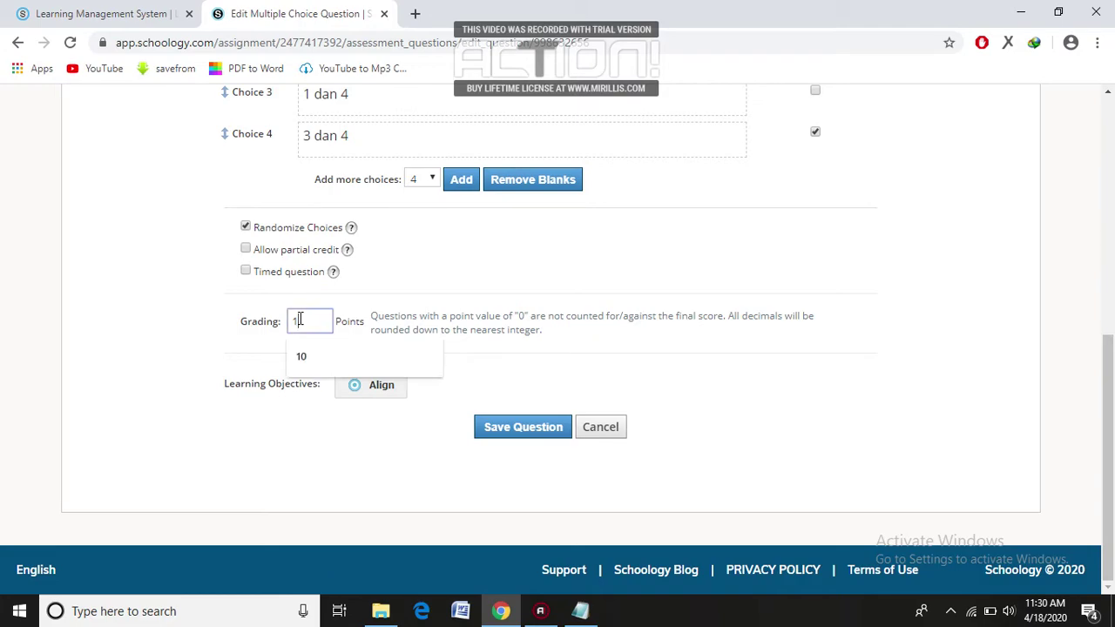
pyautogui.press('BackSpace')
pyautogui.write('20')
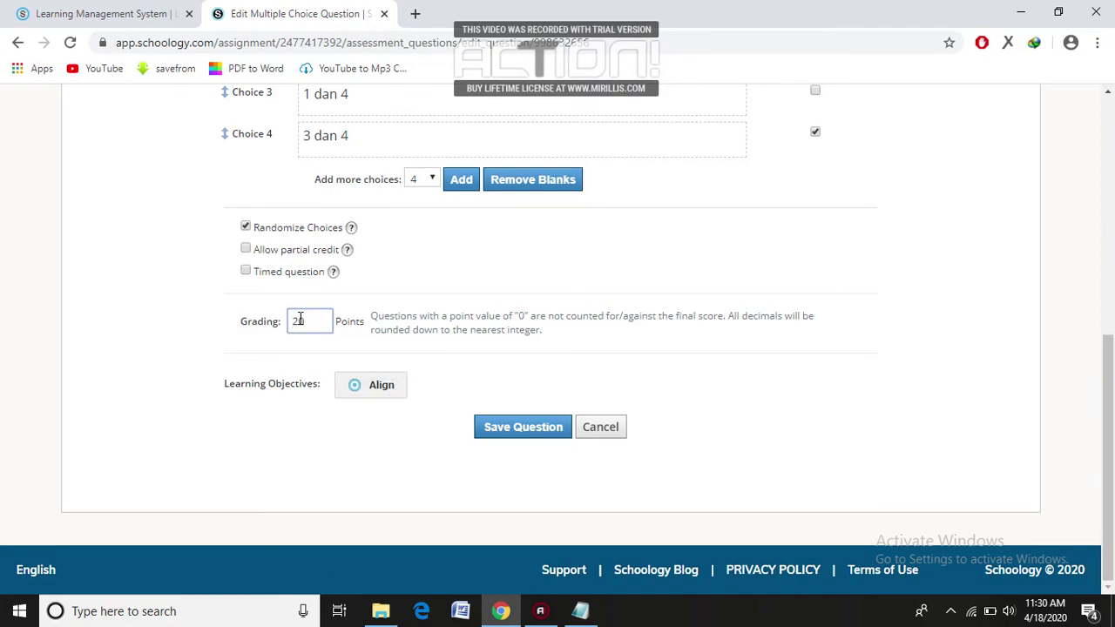
pyautogui.click(514, 427)
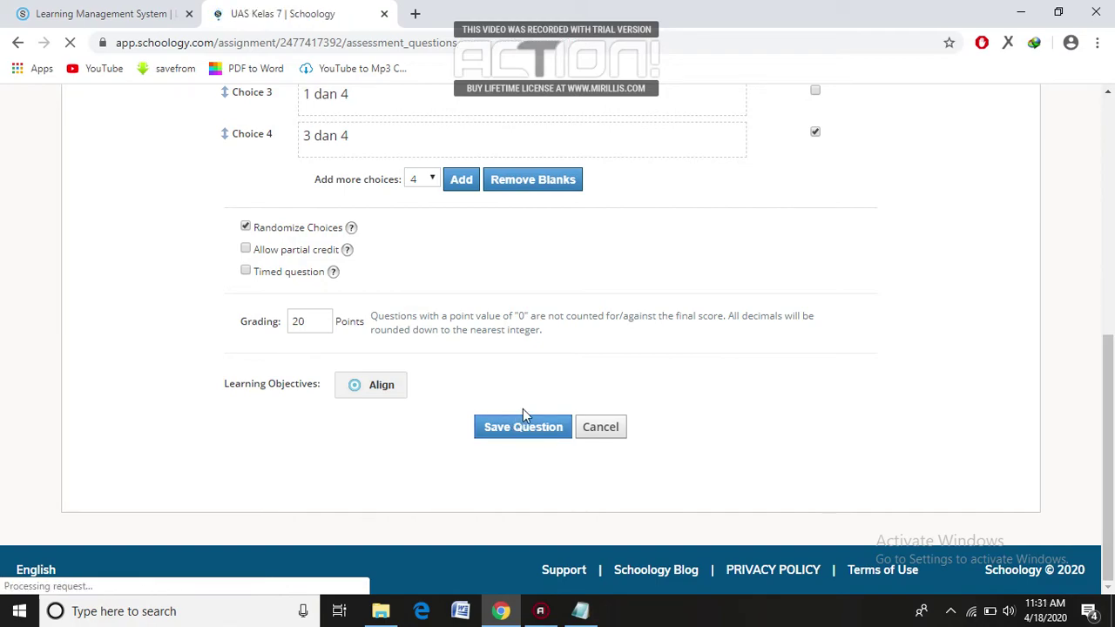
# - Edit question 5, about the gradient of line k, set its grading to 20 points, and save it
pyautogui.scroll(-5, 766, 433)
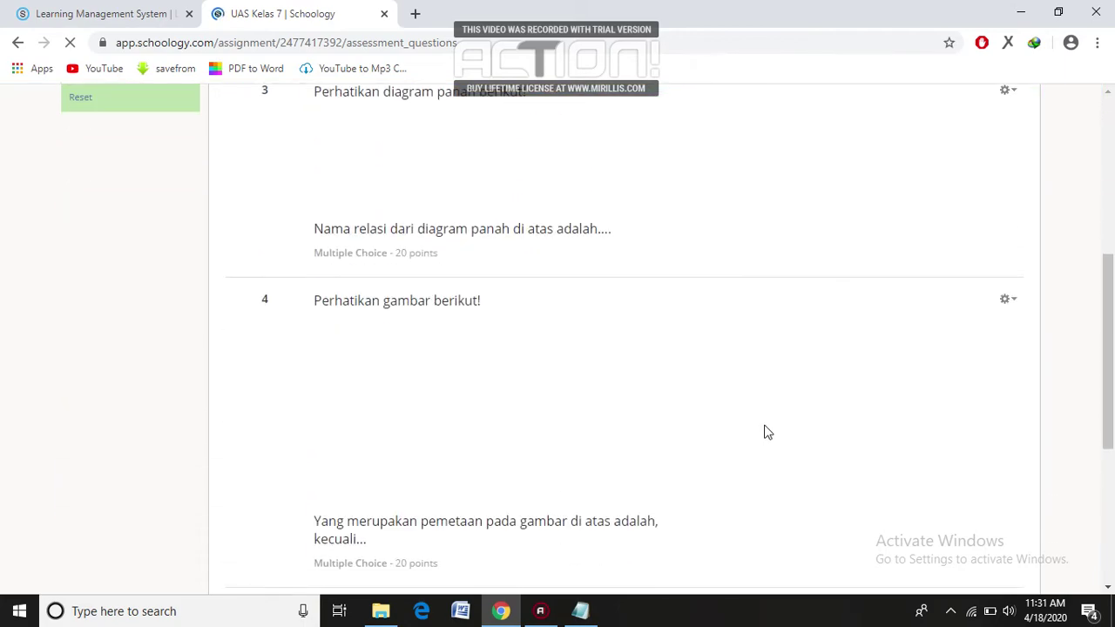
pyautogui.scroll(-5, 769, 427)
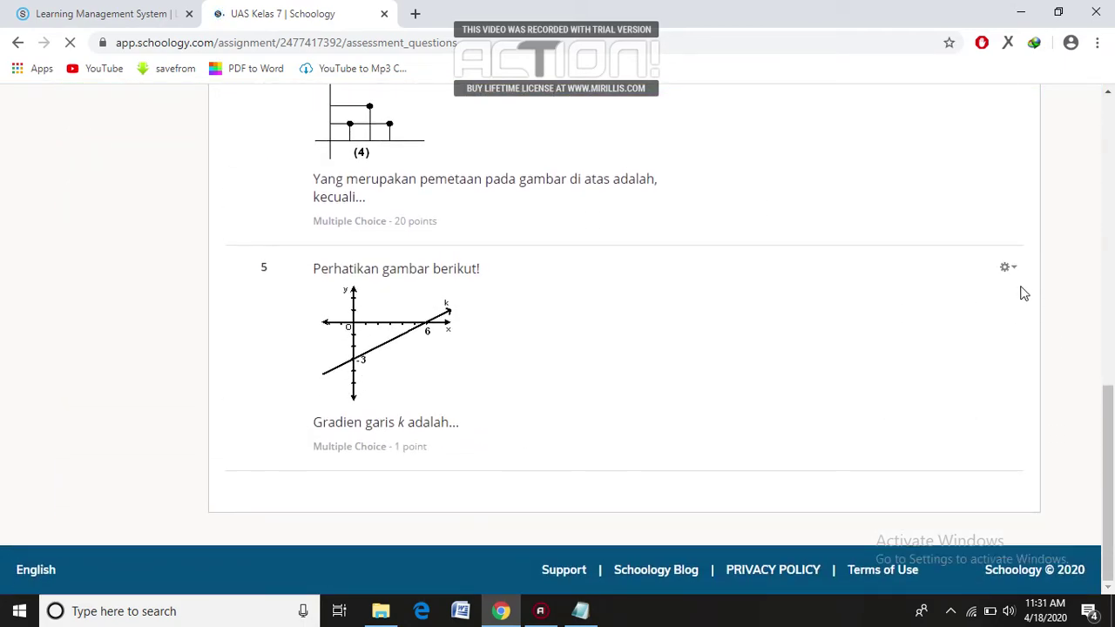
pyautogui.click(1006, 269)
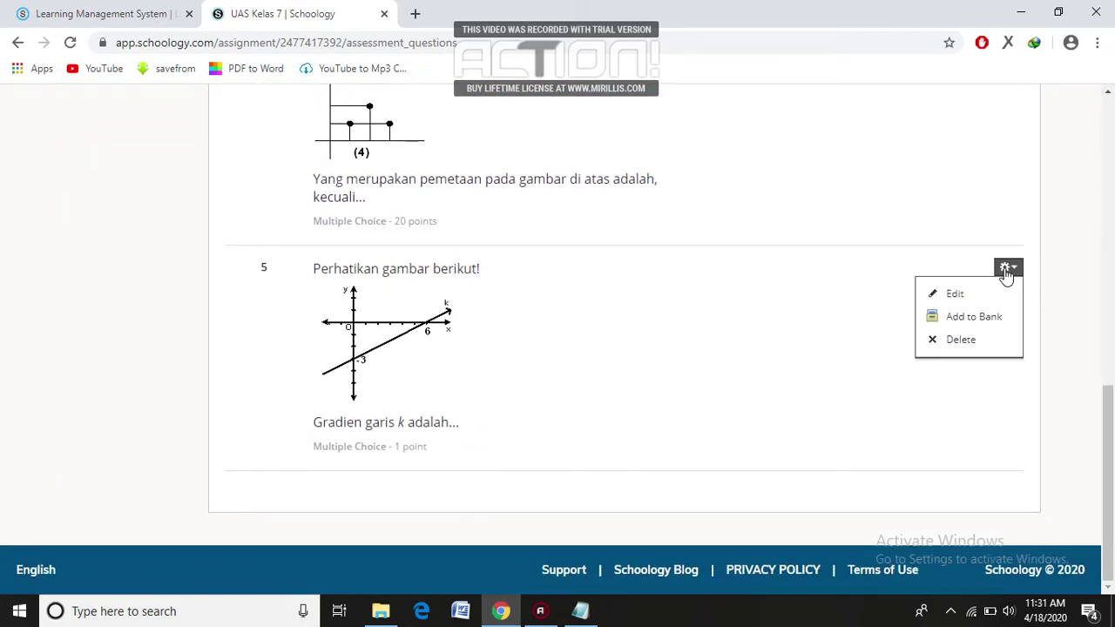
pyautogui.click(955, 295)
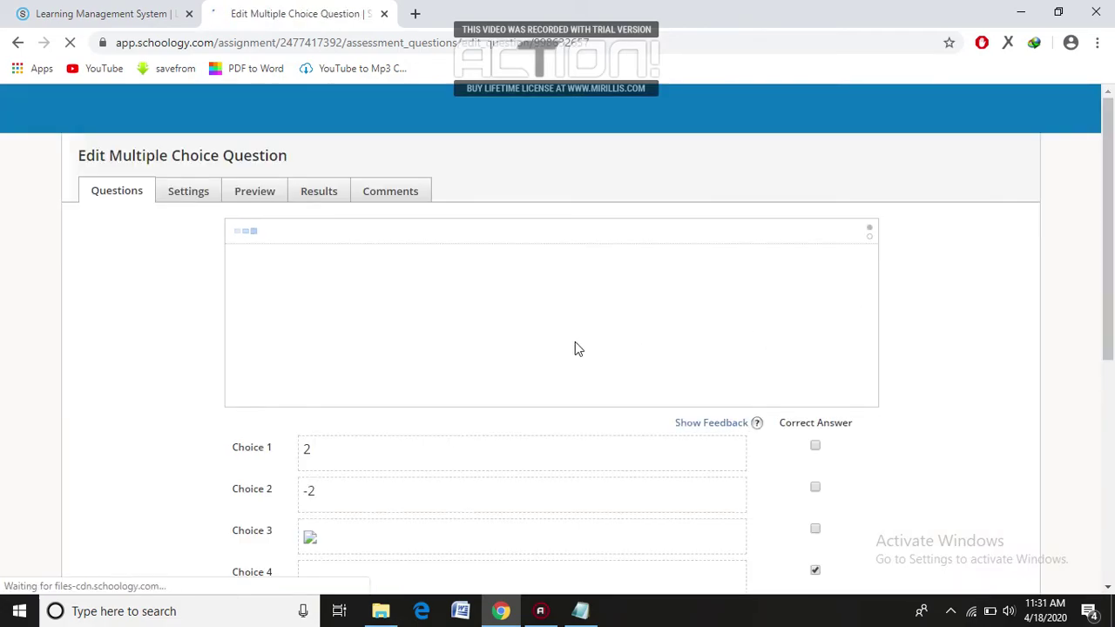
pyautogui.scroll(-5, 575, 349)
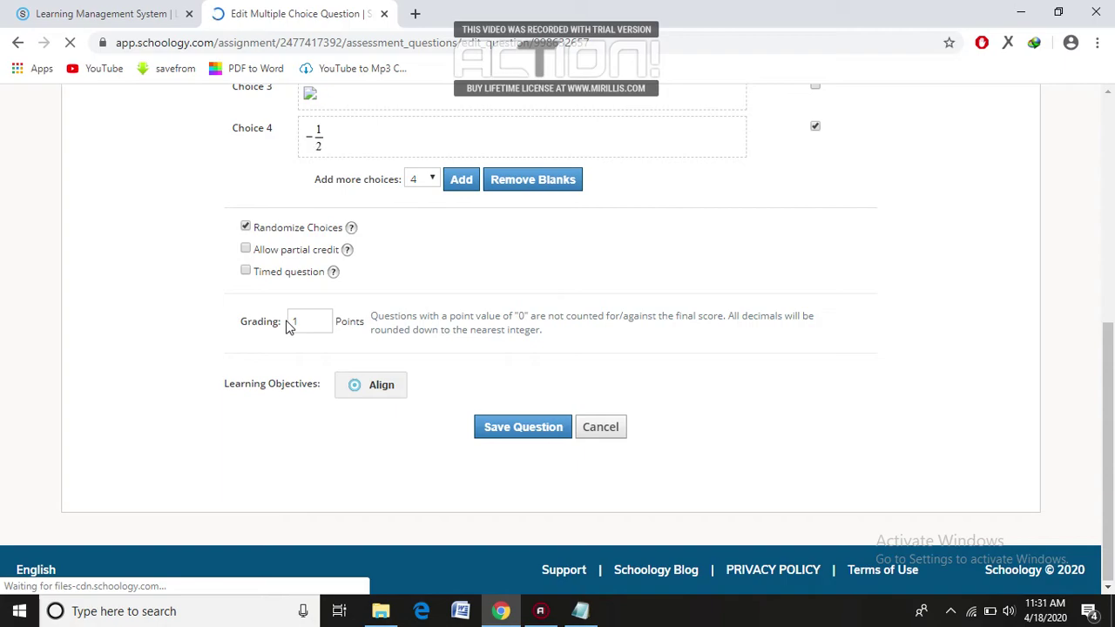
pyautogui.scroll(2, 302, 325)
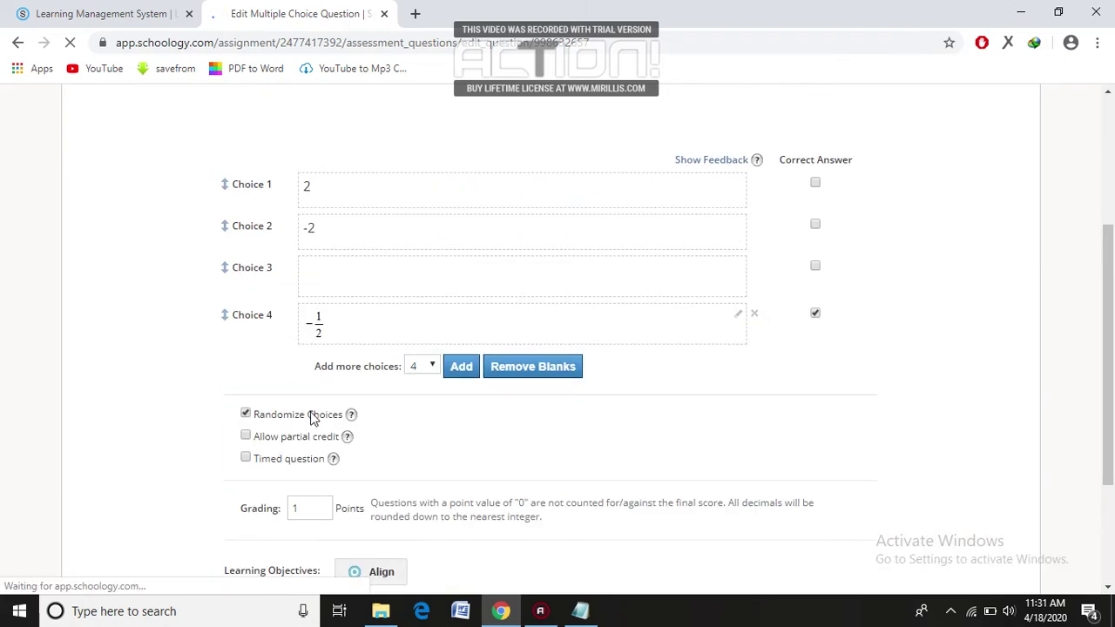
pyautogui.scroll(-2, 311, 409)
pyautogui.click(309, 334)
pyautogui.press('BackSpace')
pyautogui.write('20')
pyautogui.click(515, 449)
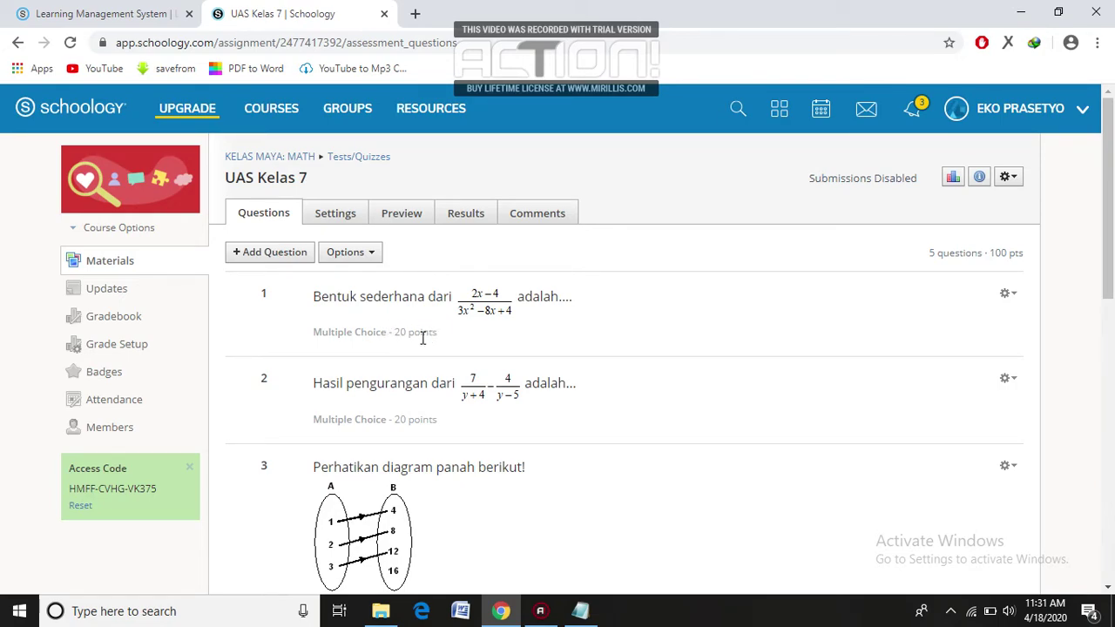
# - Open the settings of the UAS Kelas 7 test and set Submissions to Enable
pyautogui.click(338, 218)
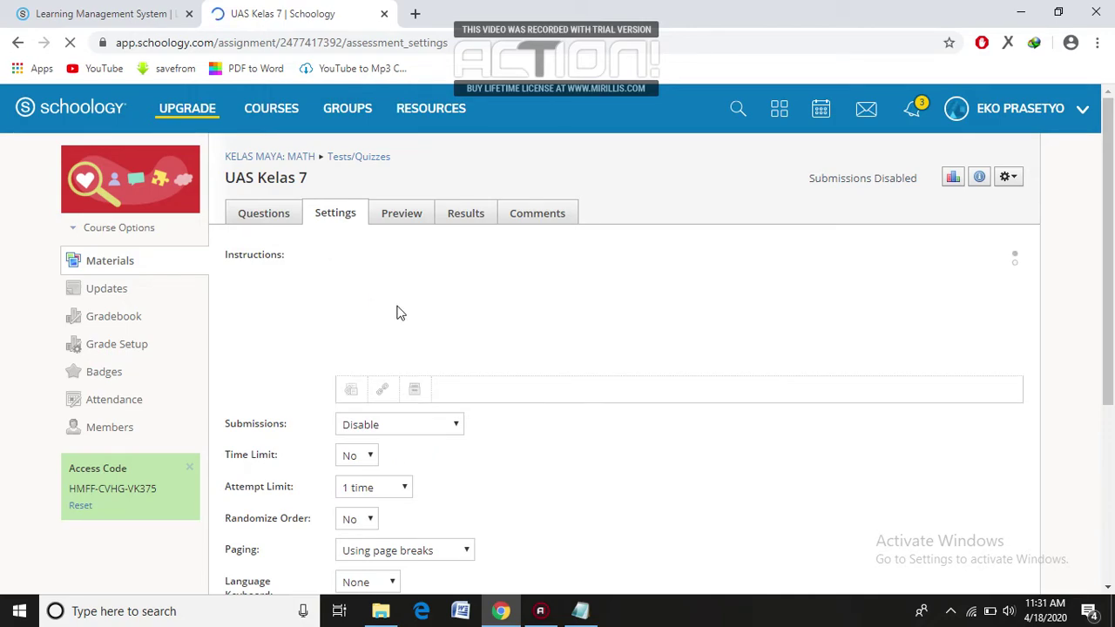
pyautogui.scroll(-2, 396, 312)
pyautogui.scroll(-1, 399, 314)
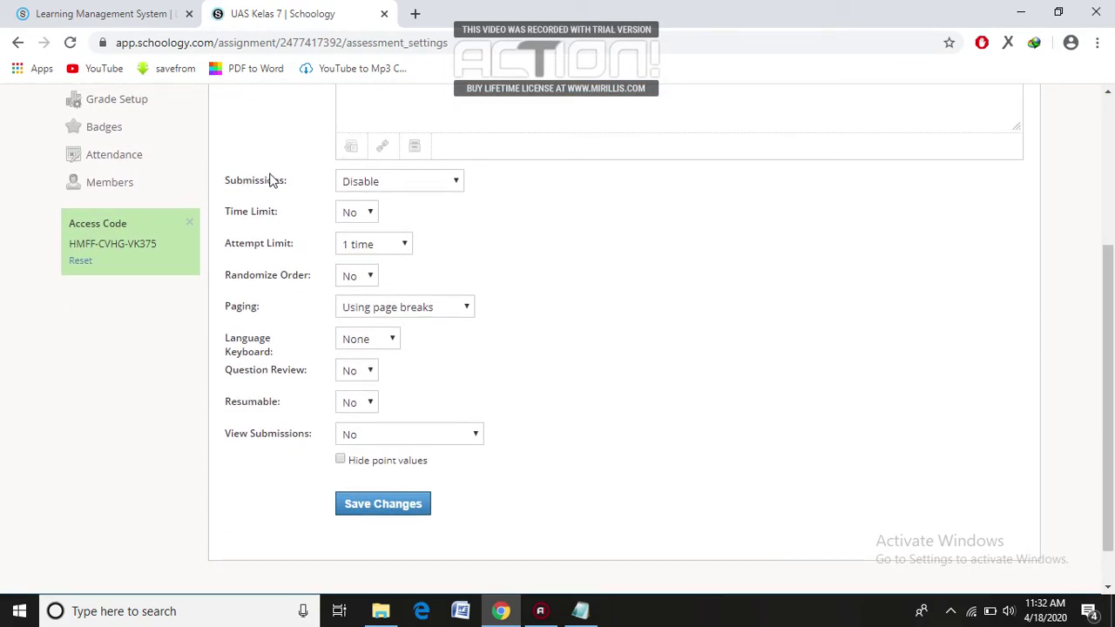
pyautogui.click(456, 183)
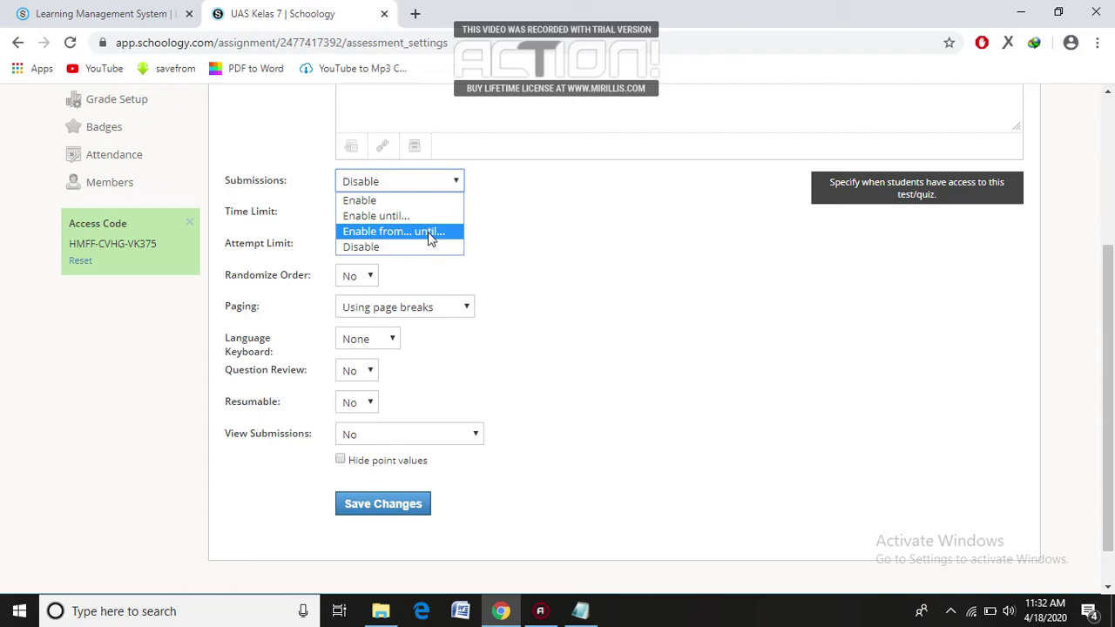
pyautogui.click(367, 202)
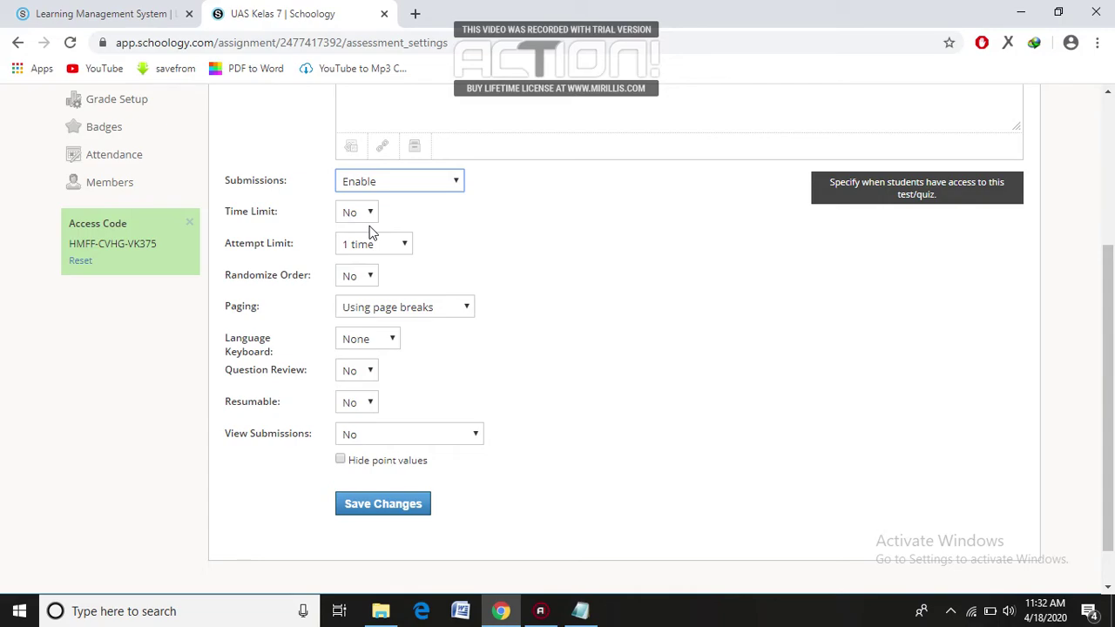
# - Turn on the test's time limit and set it to 30 minutes
pyautogui.click(371, 217)
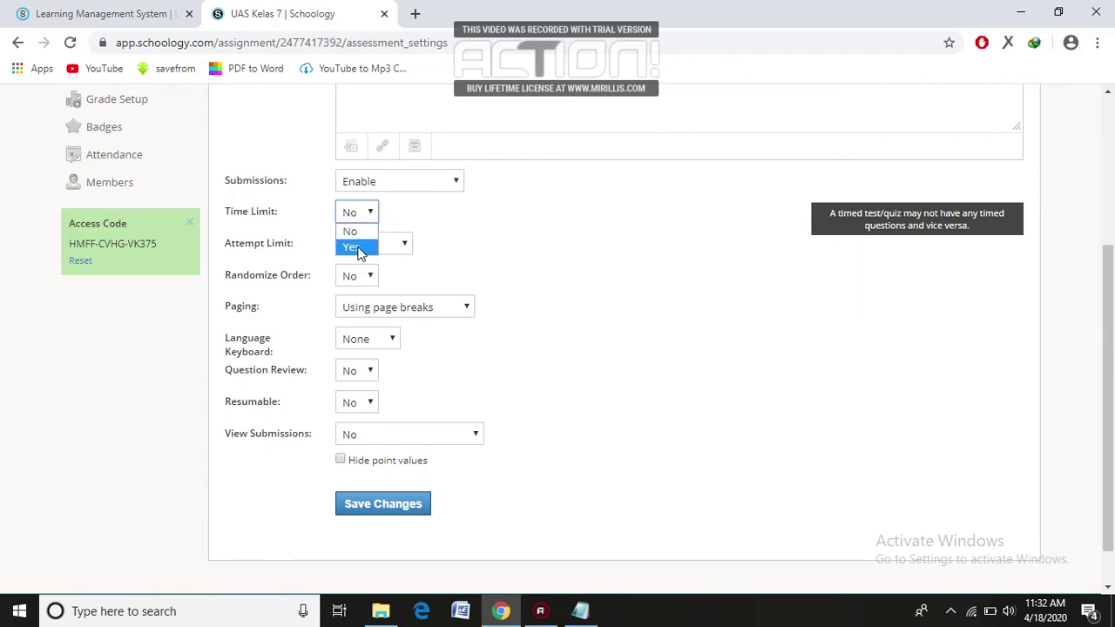
pyautogui.click(359, 249)
pyautogui.click(462, 214)
pyautogui.write('0')
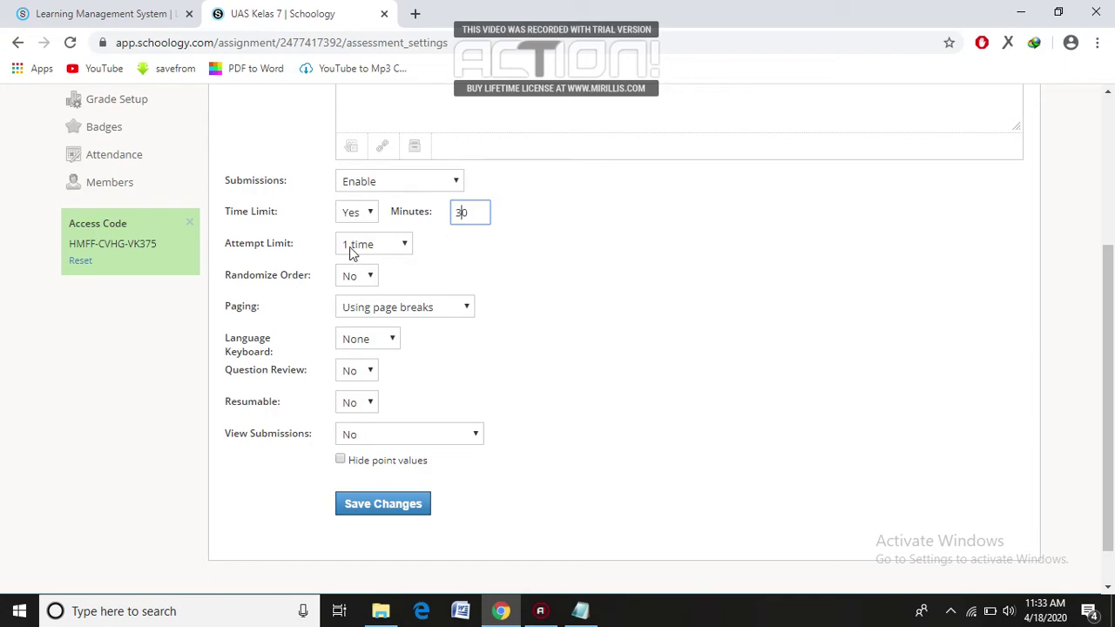
# - Limit the test to 2 attempts, graded by the highest score
pyautogui.click(405, 247)
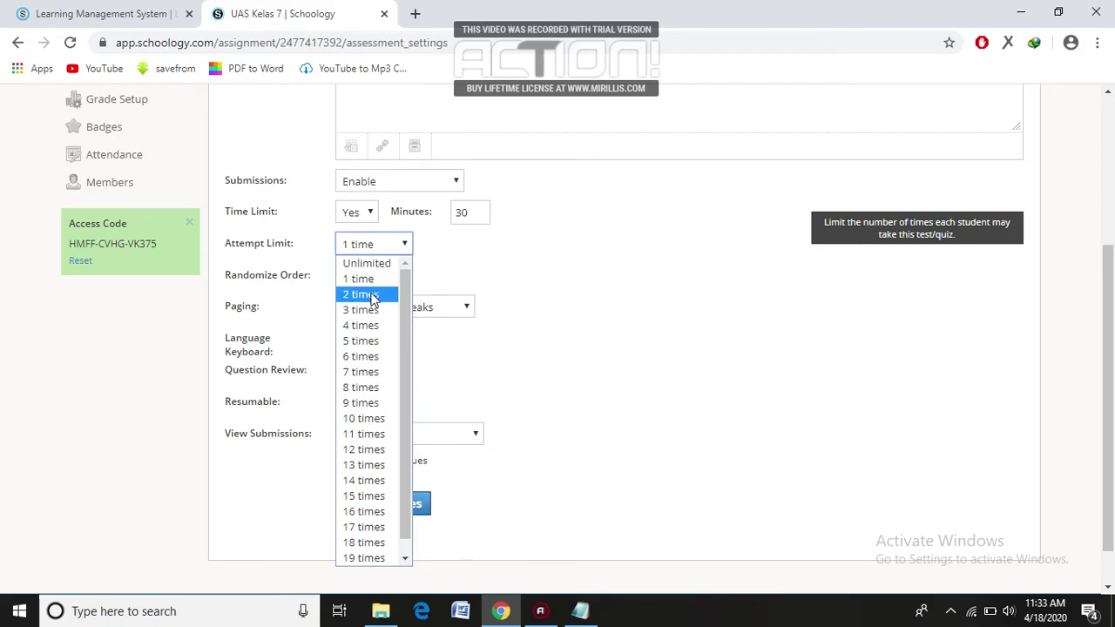
pyautogui.click(363, 295)
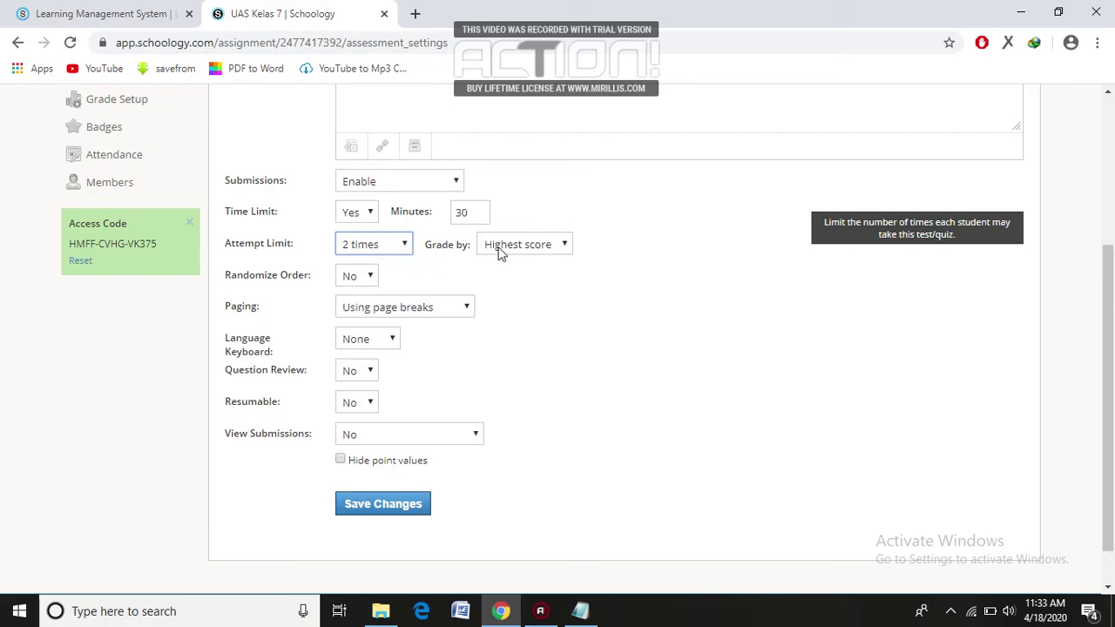
pyautogui.click(565, 247)
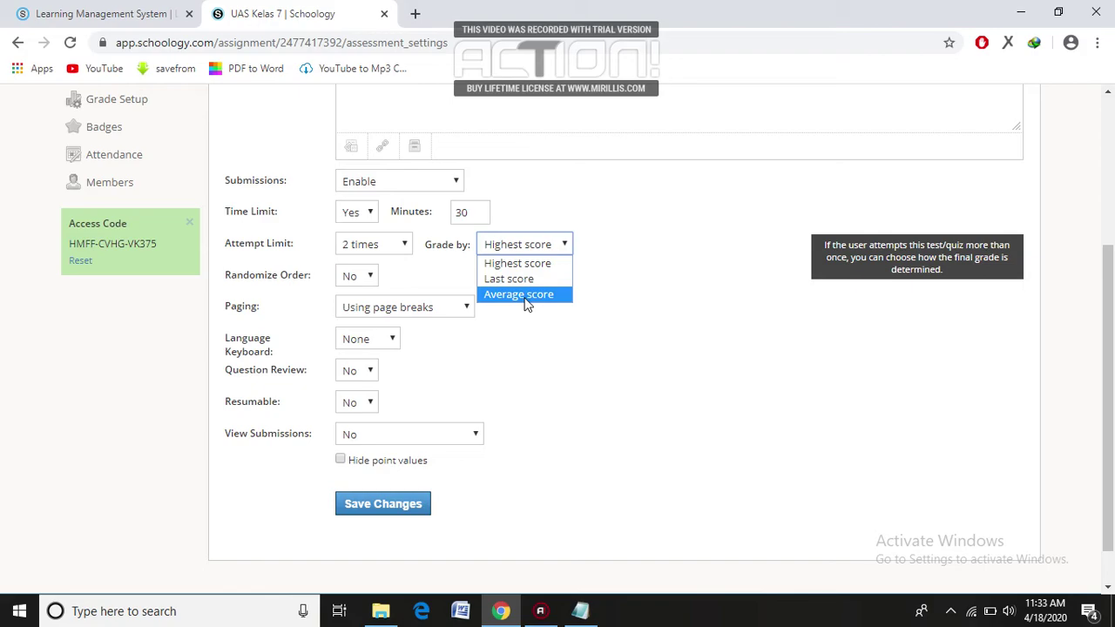
pyautogui.click(514, 266)
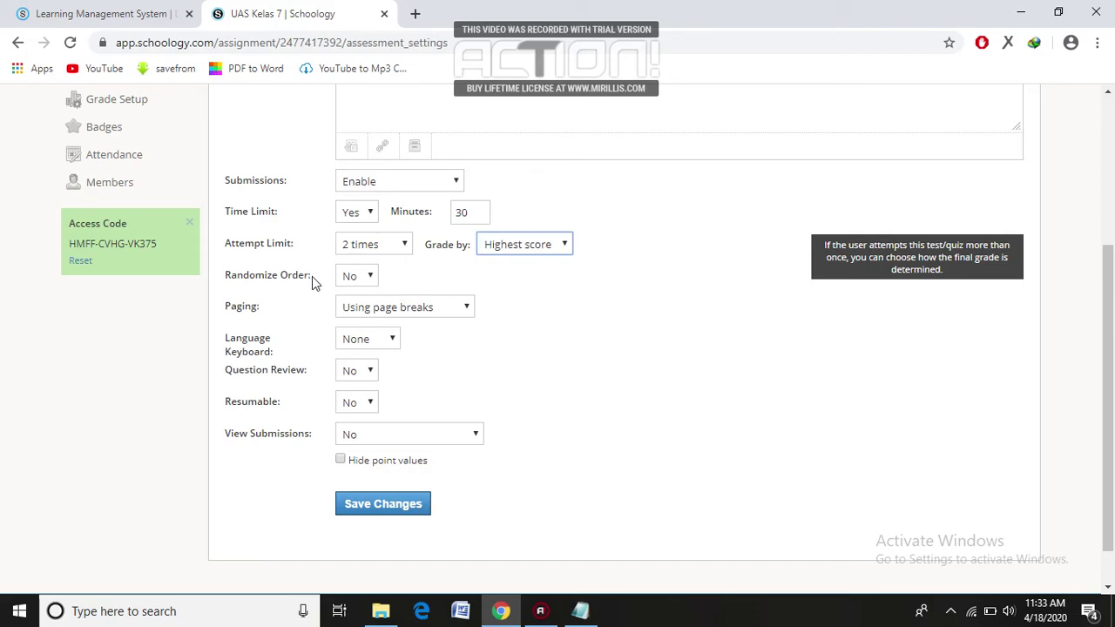
# - Turn on Randomize Order for the test and set Paging to One question per page
pyautogui.click(370, 277)
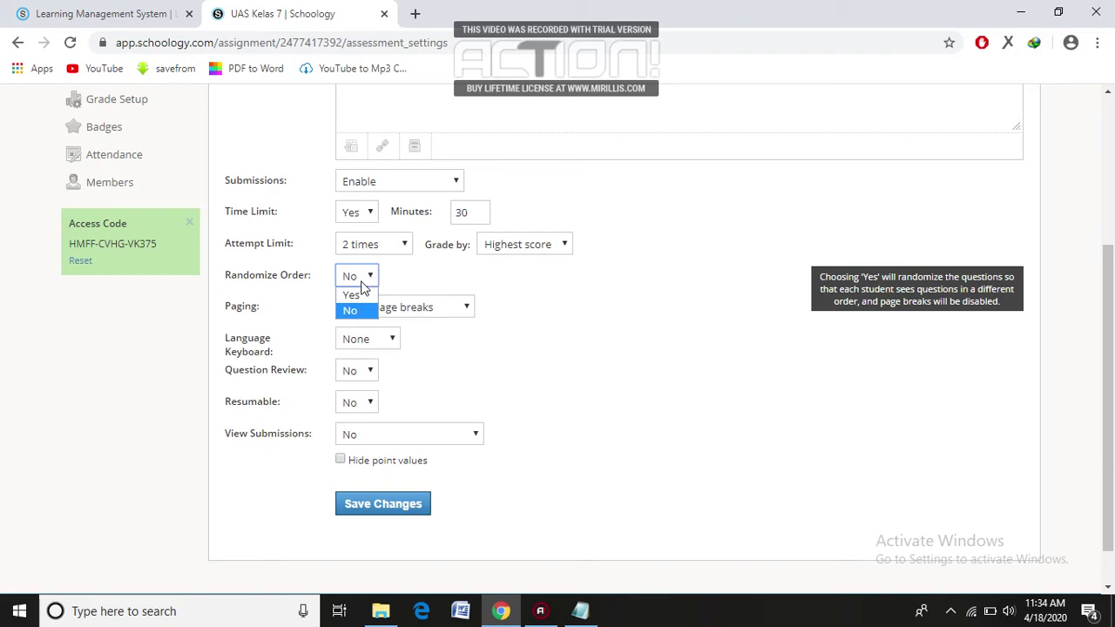
pyautogui.click(349, 295)
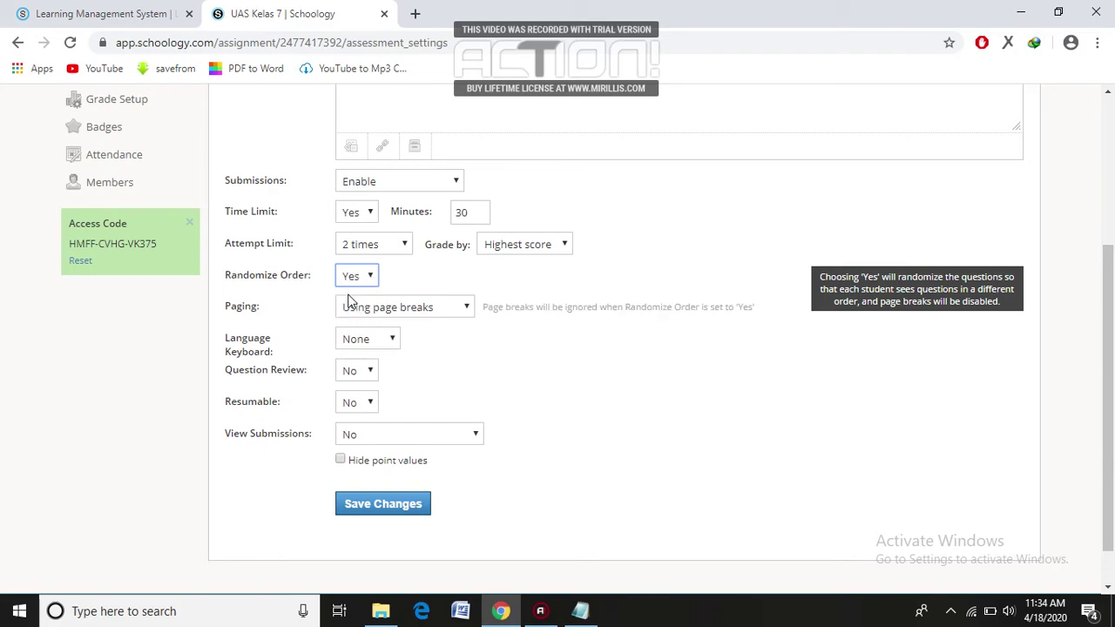
pyautogui.click(469, 309)
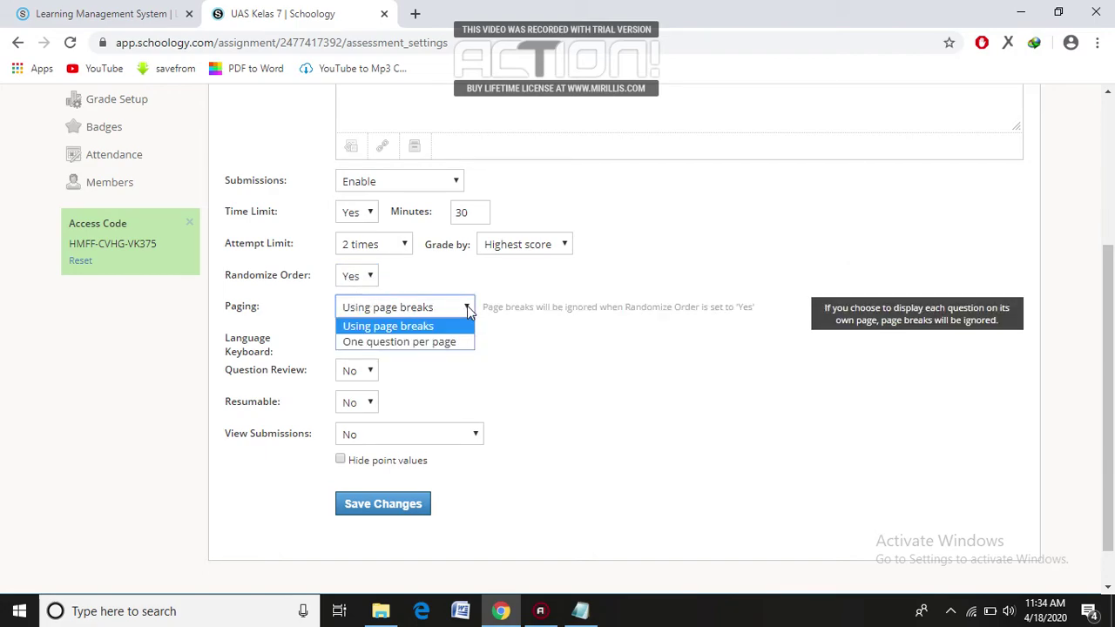
pyautogui.click(399, 345)
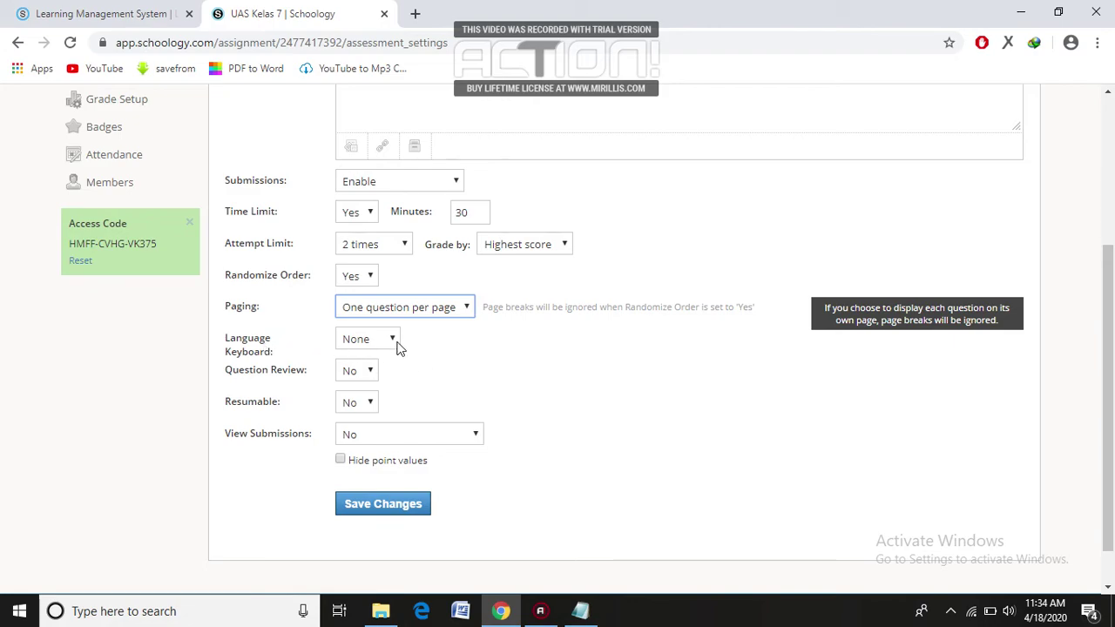
# - Set Question Review to Yes, enable Hide point values, and save the test settings
pyautogui.scroll(-1, 399, 346)
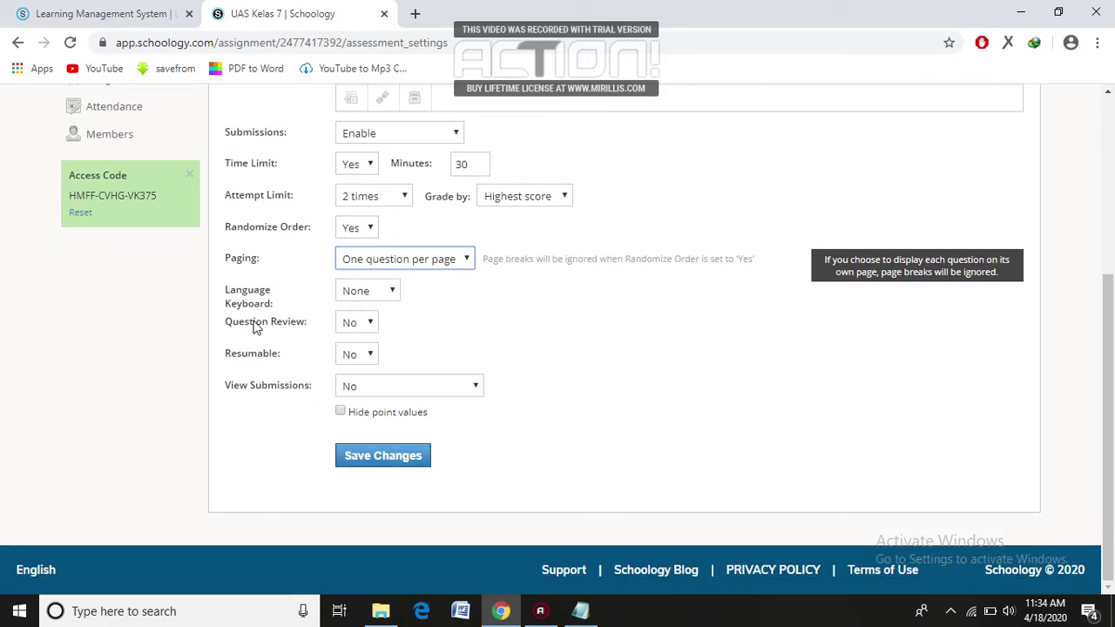
pyautogui.click(372, 323)
pyautogui.click(372, 323)
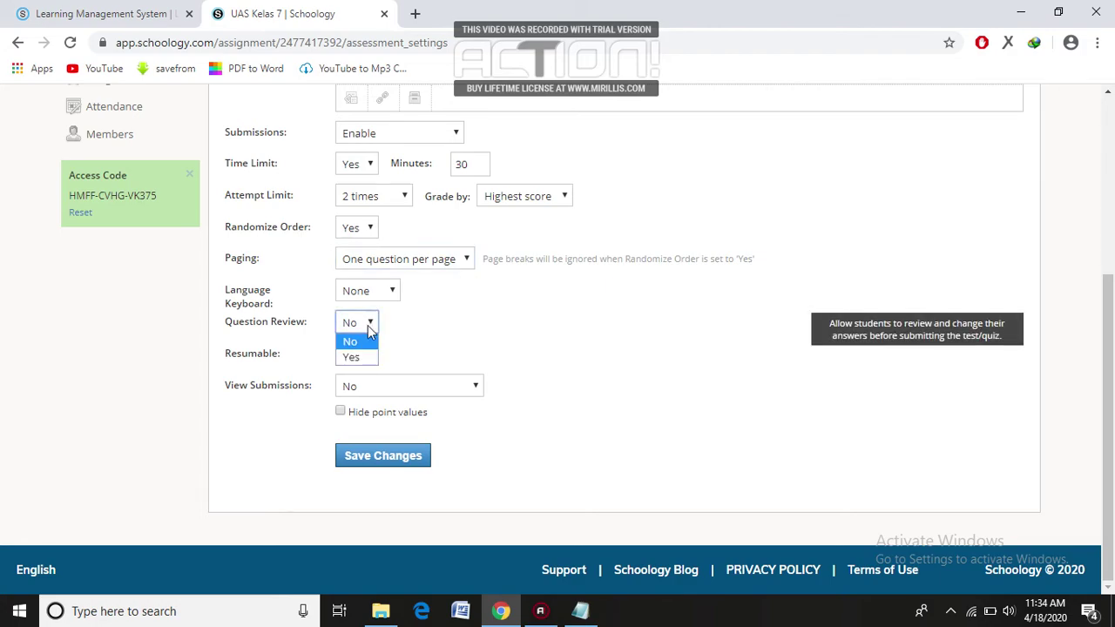
pyautogui.click(349, 355)
pyautogui.click(341, 411)
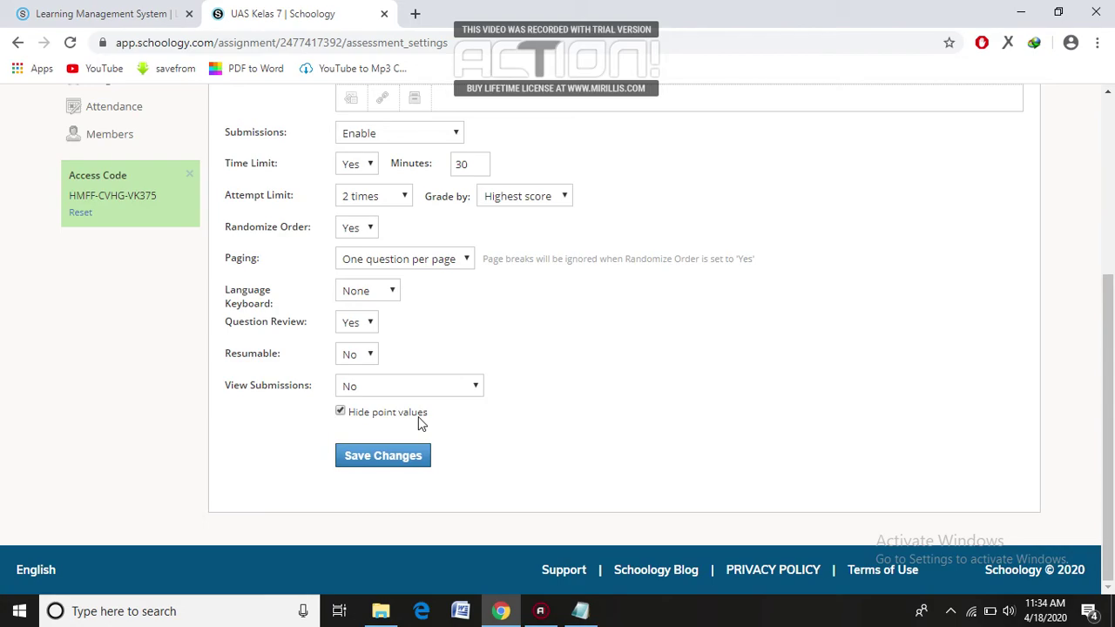
pyautogui.click(368, 460)
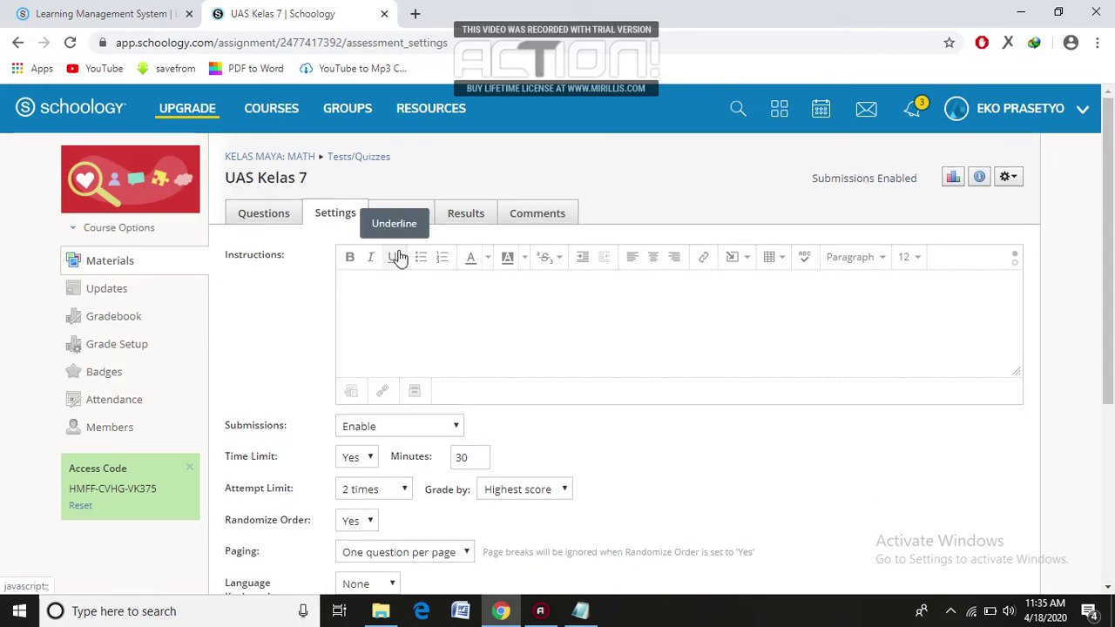
# - Open the preview of the UAS Kelas 7 test and check the attempts made against the allowed number
pyautogui.click(402, 219)
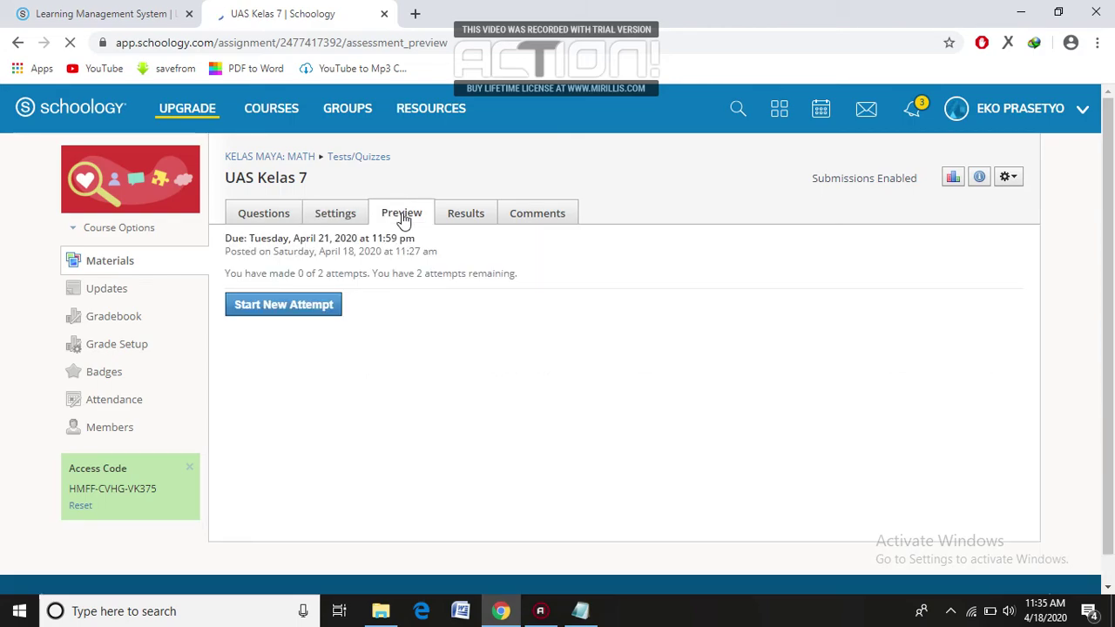
pyautogui.doubleClick(300, 273)
pyautogui.doubleClick(319, 274)
pyautogui.doubleClick(299, 274)
pyautogui.doubleClick(320, 274)
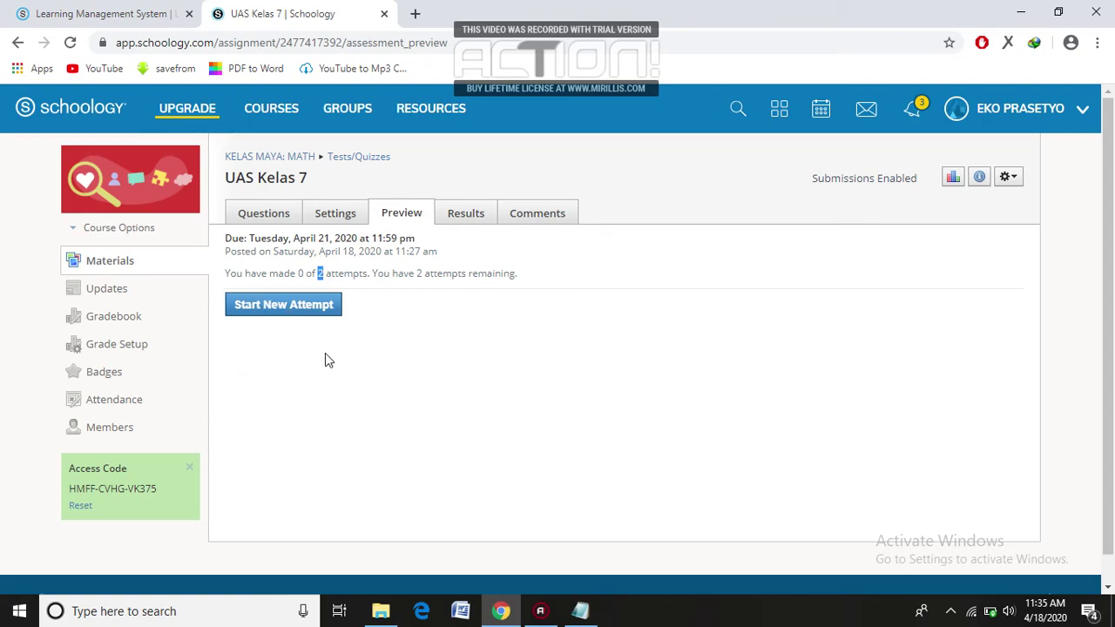
# - Start a new preview attempt and examine question 1 with its graph and answer choices
pyautogui.click(275, 306)
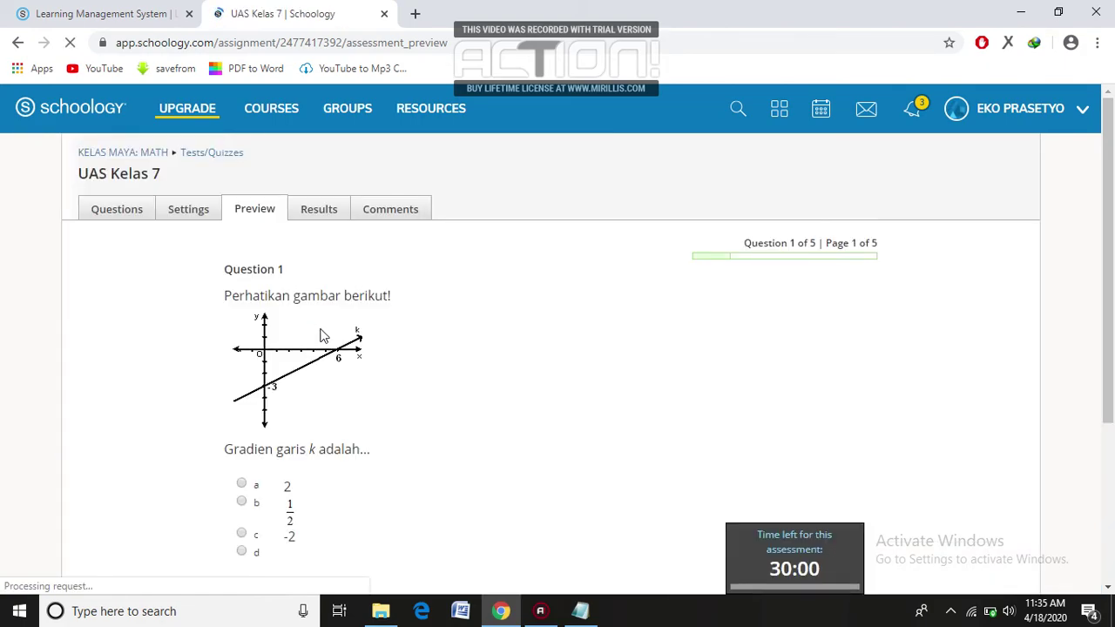
pyautogui.scroll(-2, 384, 350)
pyautogui.scroll(1, 388, 353)
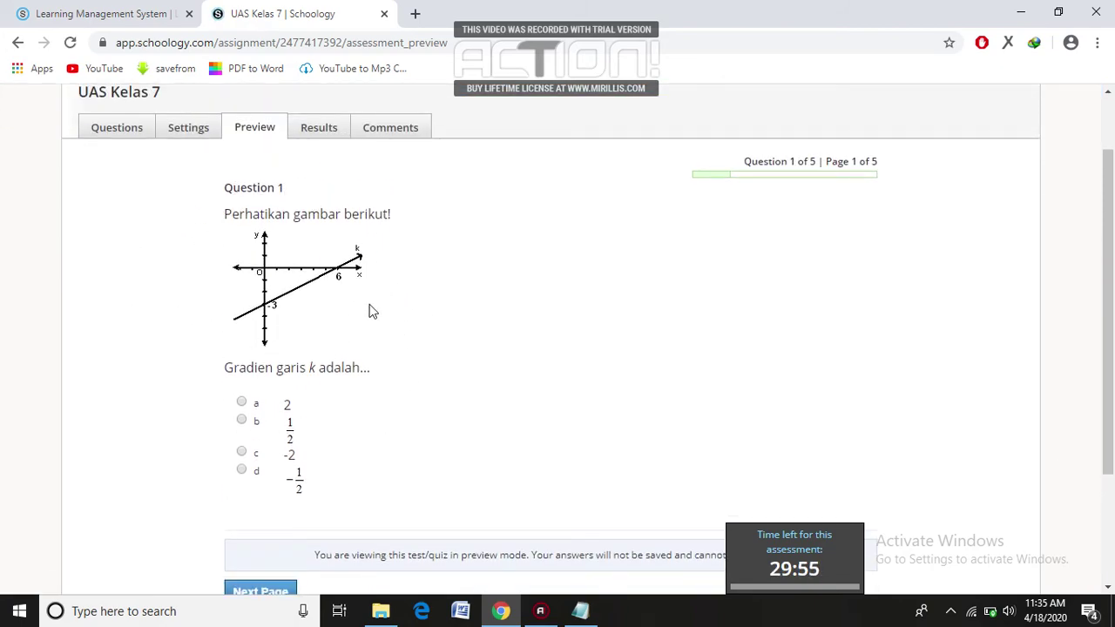
pyautogui.scroll(-2, 370, 311)
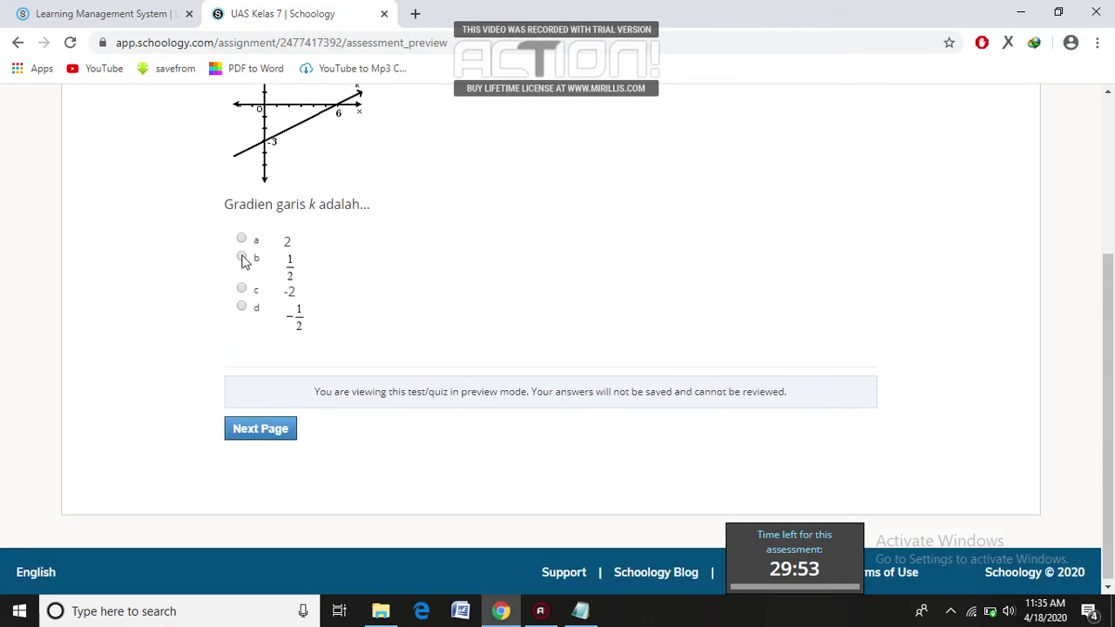
# - Page through the preview attempt from question 2 to question 5 without answering, checking each question's formulas, images and answer choices
pyautogui.click(250, 434)
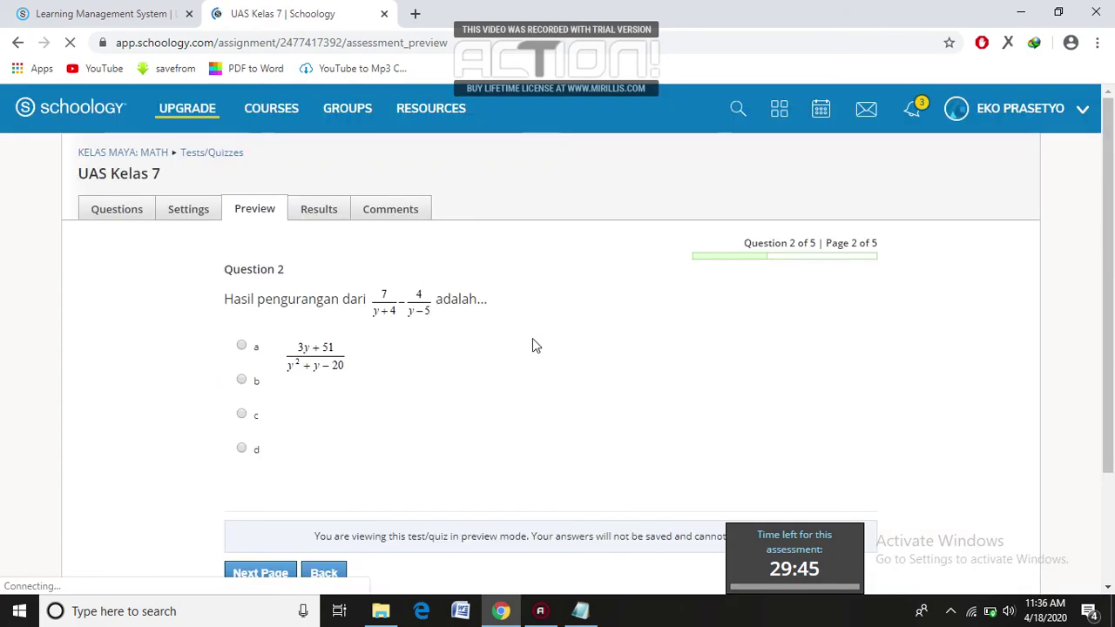
pyautogui.scroll(-2, 326, 319)
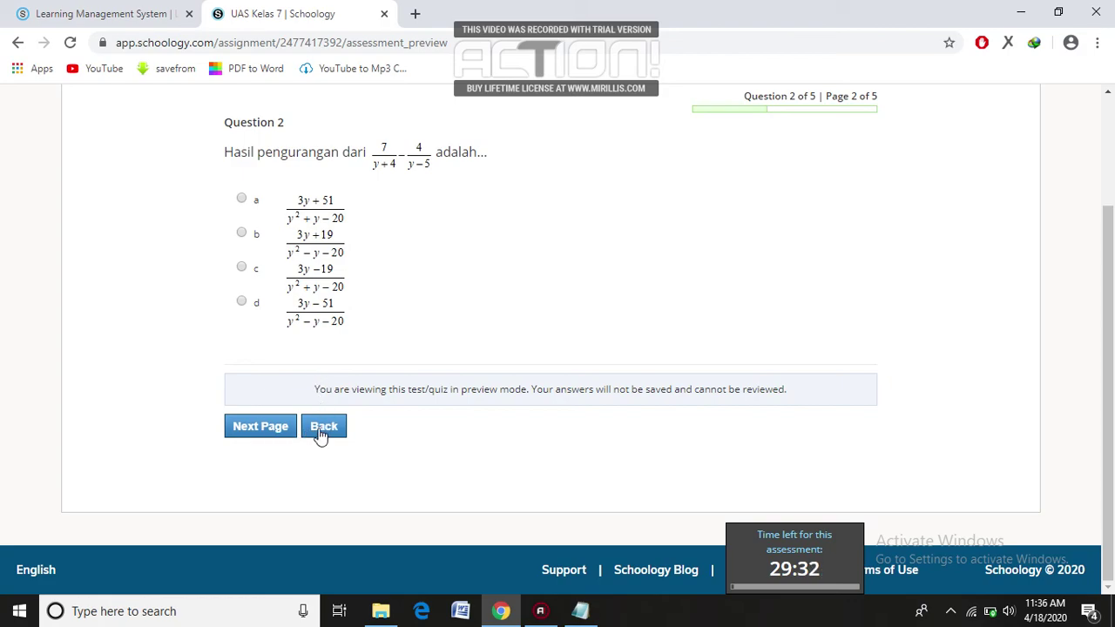
pyautogui.scroll(2, 321, 314)
pyautogui.scroll(-2, 321, 314)
pyautogui.click(281, 430)
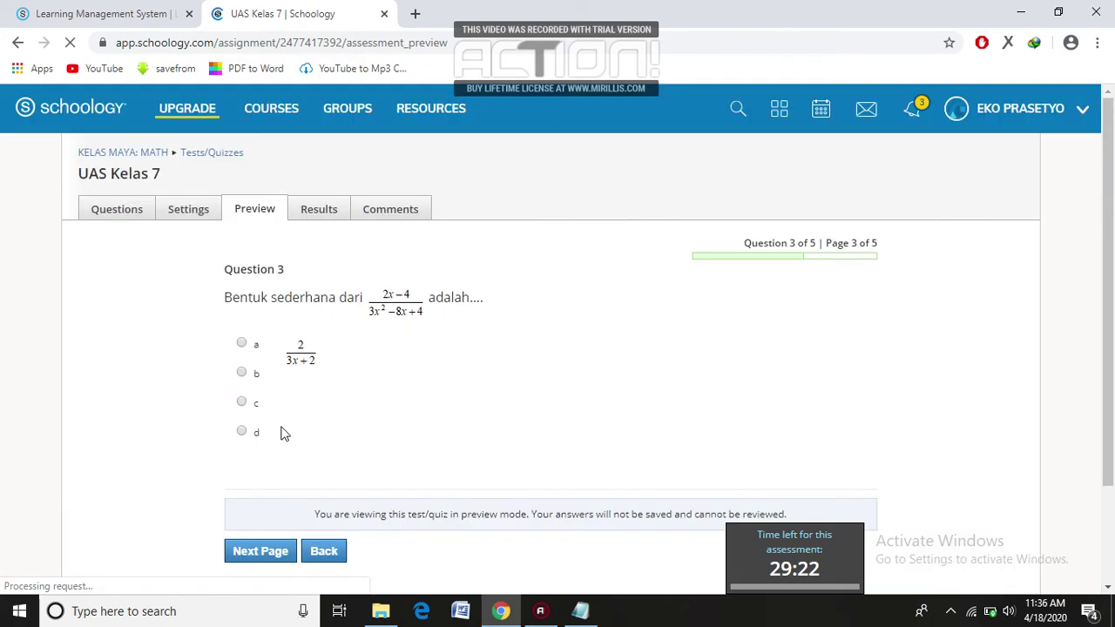
pyautogui.click(281, 562)
pyautogui.scroll(-1, 314, 480)
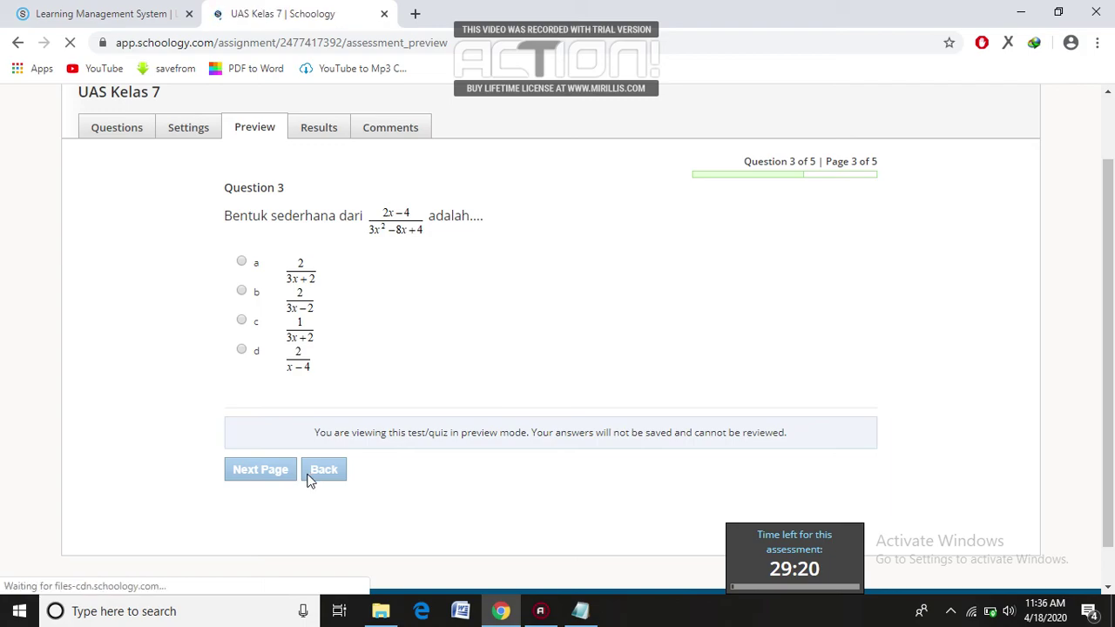
pyautogui.scroll(-2, 301, 519)
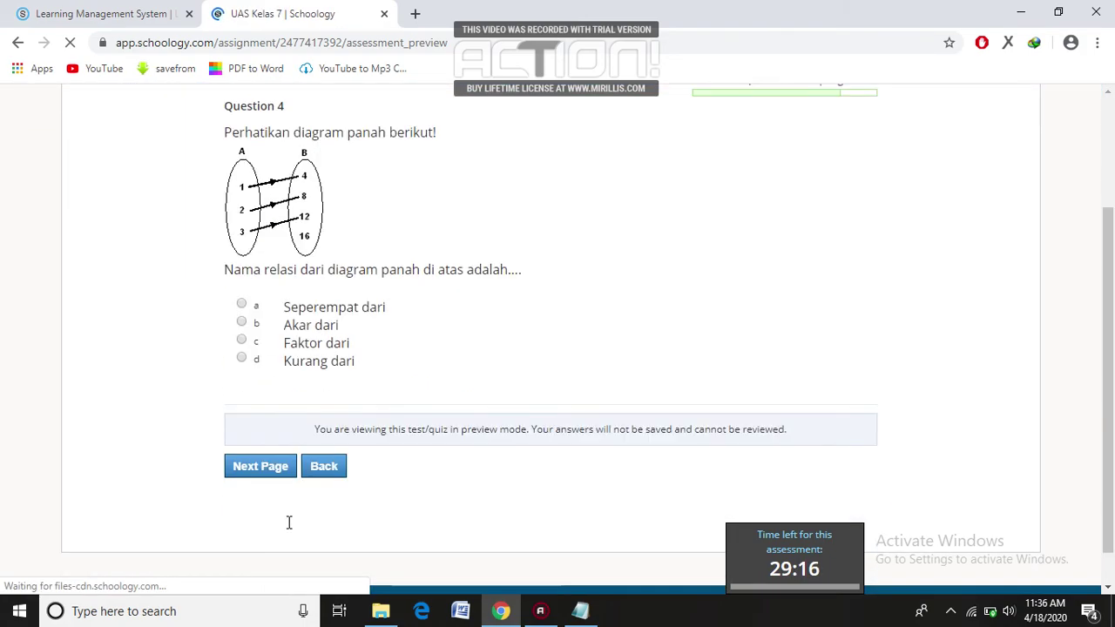
pyautogui.click(258, 467)
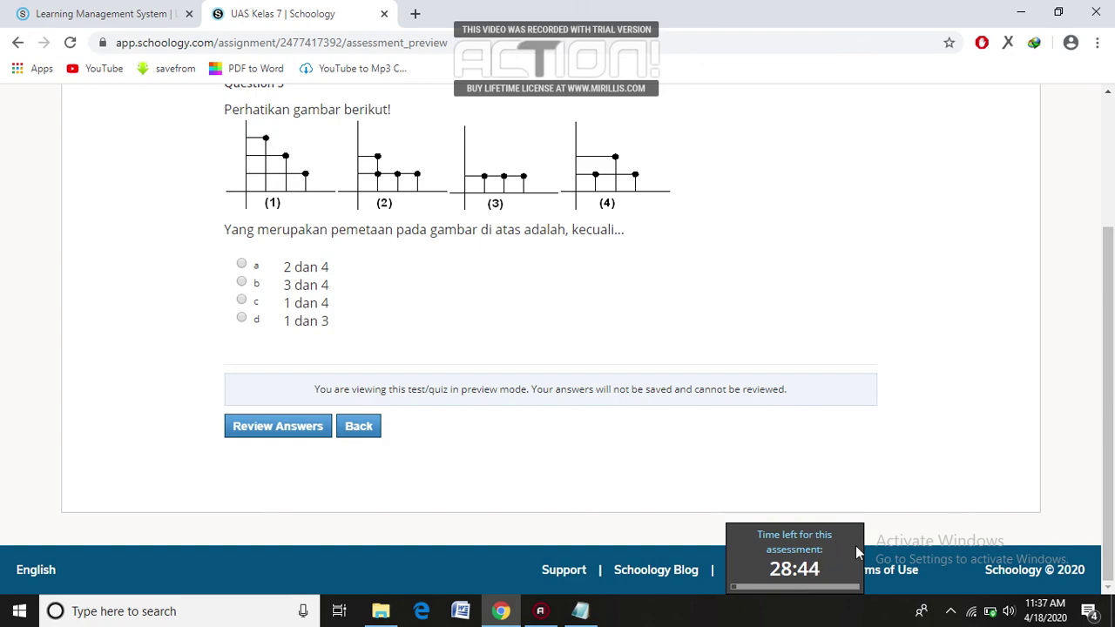
# - Open the answer review of the preview attempt and look through the answer status of all five questions
pyautogui.click(275, 427)
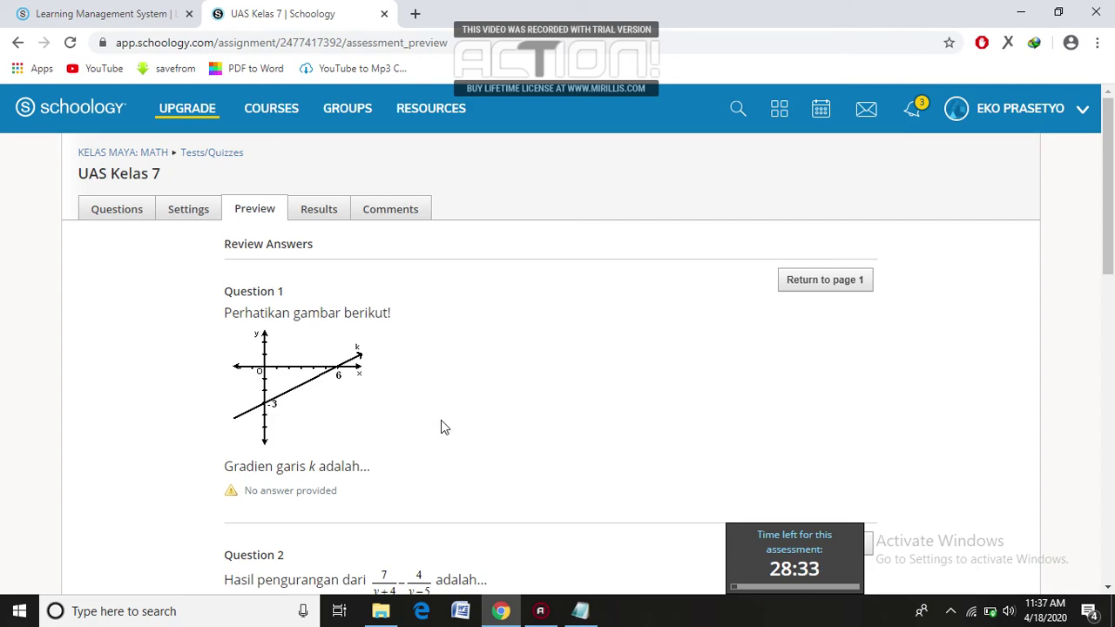
pyautogui.scroll(-2, 316, 371)
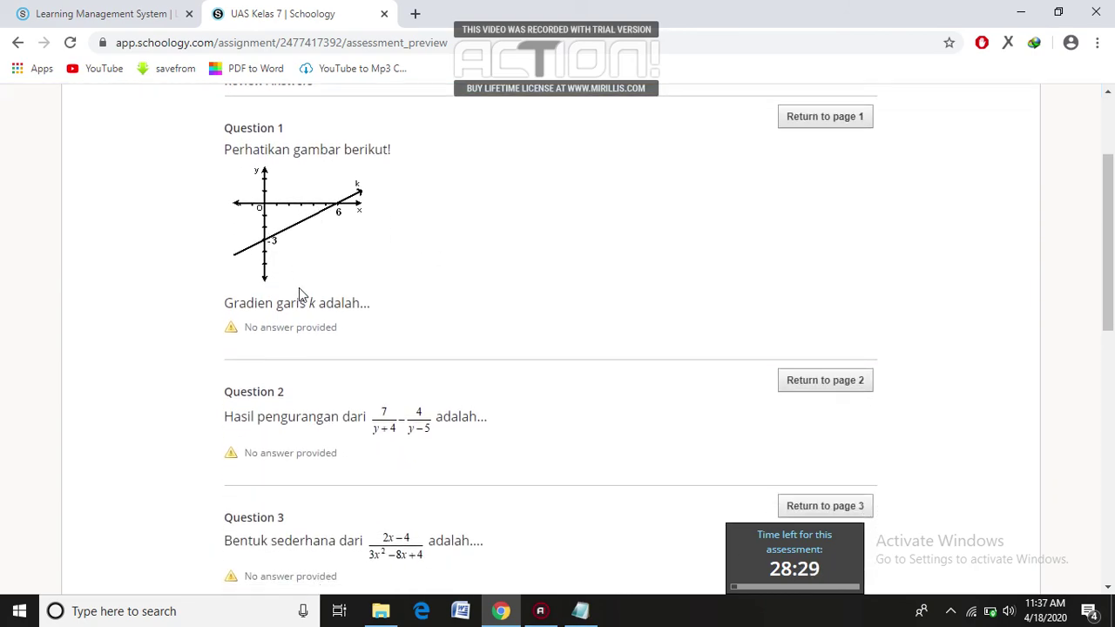
pyautogui.scroll(-3, 301, 292)
pyautogui.scroll(-4, 300, 297)
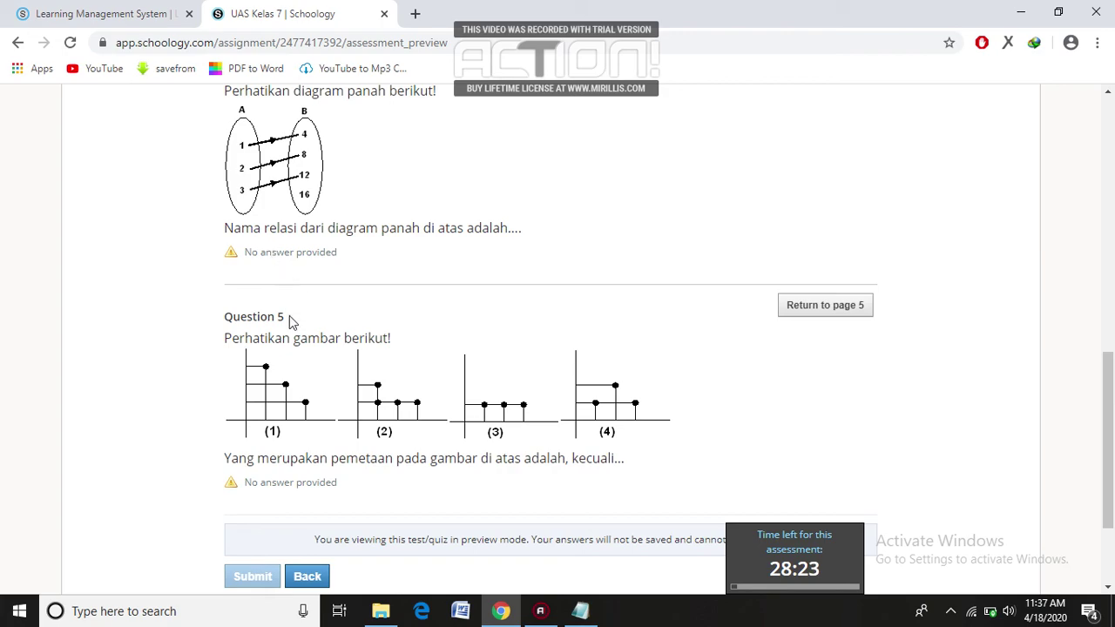
pyautogui.scroll(-2, 292, 323)
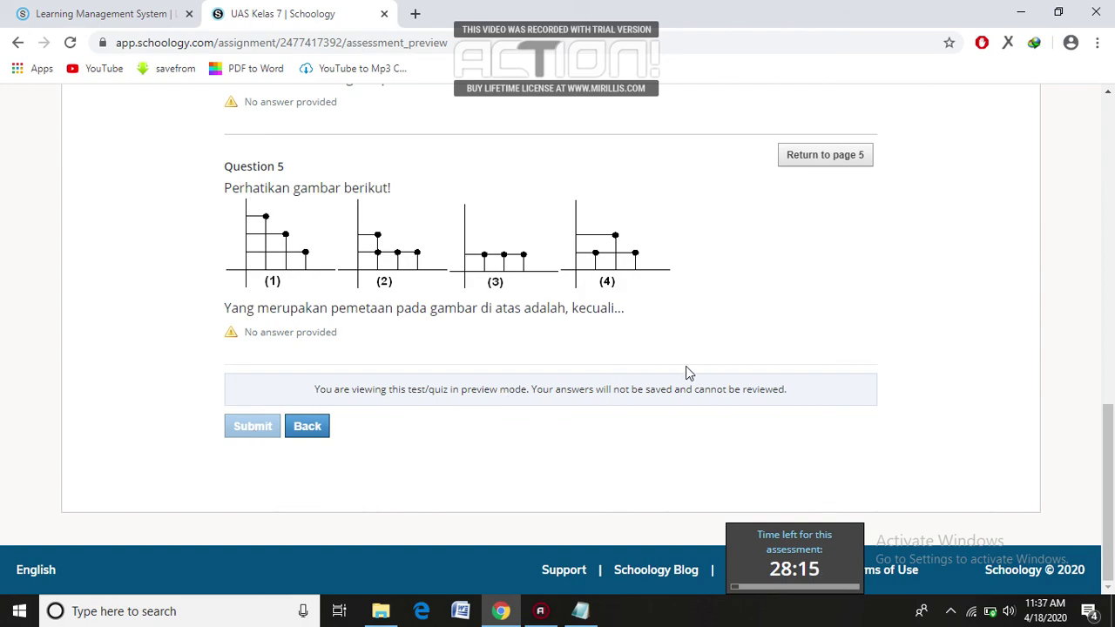
pyautogui.scroll(8, 620, 337)
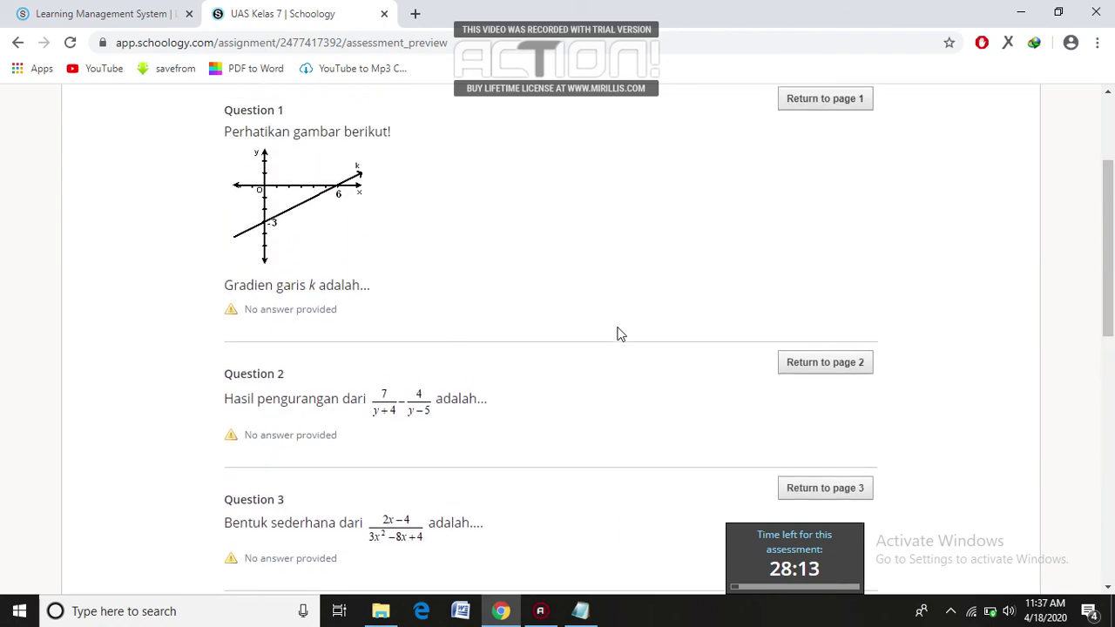
pyautogui.scroll(3, 620, 335)
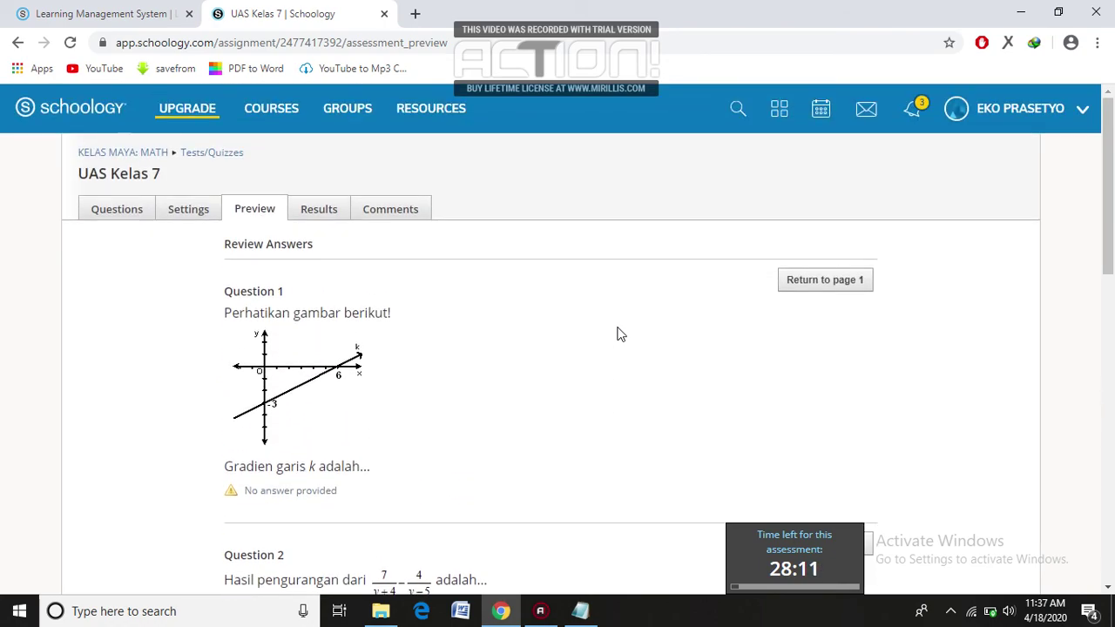